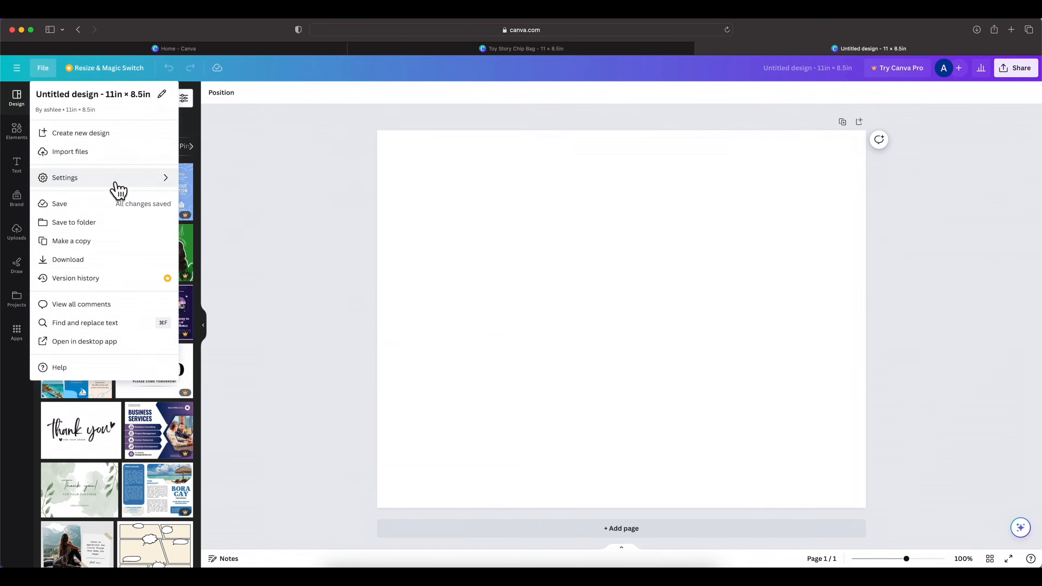
# Show the rulers and place vertical guides at about 2.75 in and 8.25 in and horizontal guides at about 0.5 in and 8 in
pyautogui.moveTo(117, 183)
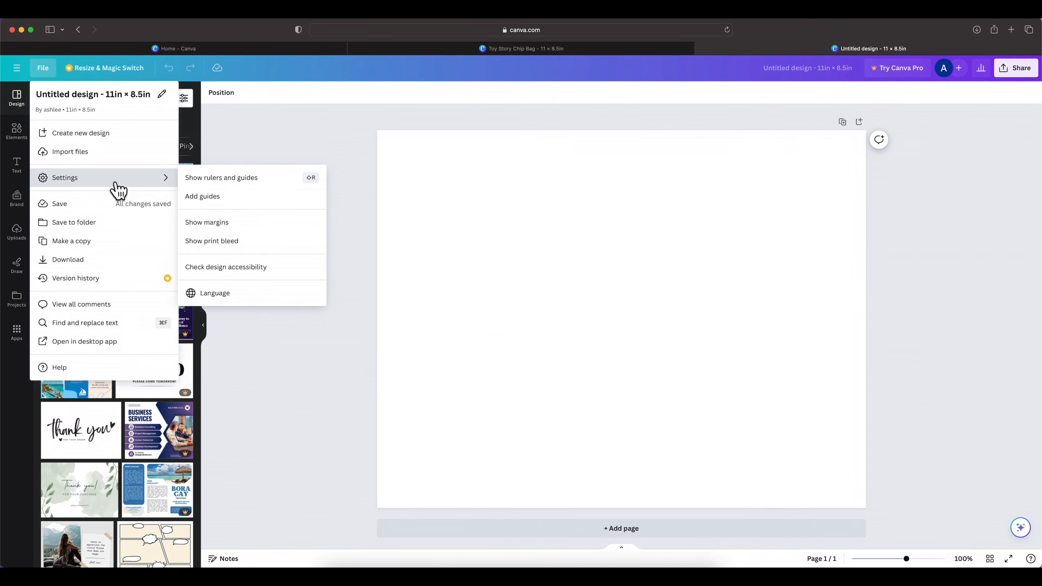
pyautogui.click(248, 181)
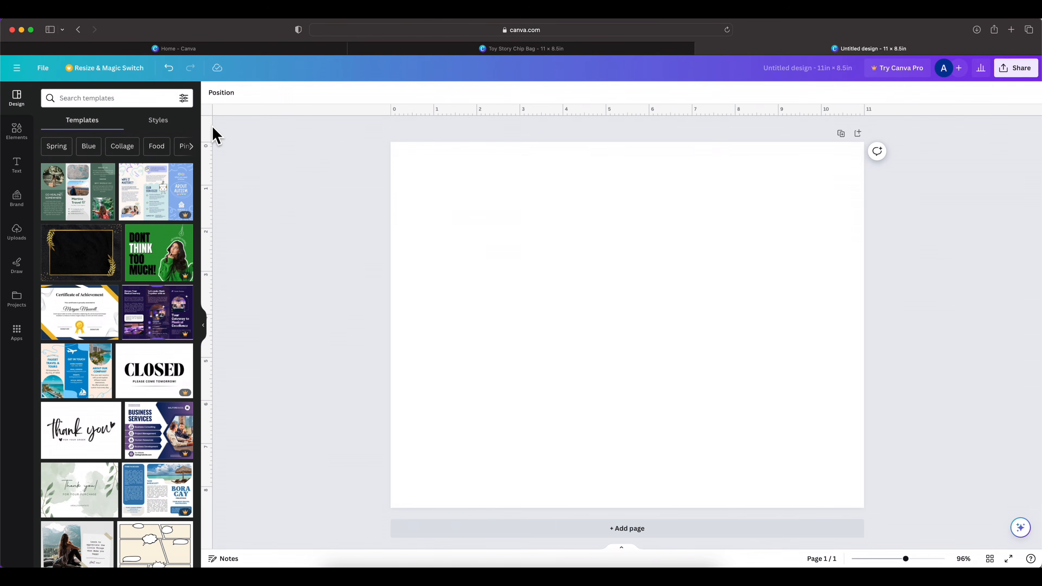
pyautogui.moveTo(213, 128)
pyautogui.mouseDown()
pyautogui.moveTo(228, 129)
pyautogui.moveTo(213, 128)
pyautogui.mouseUp()
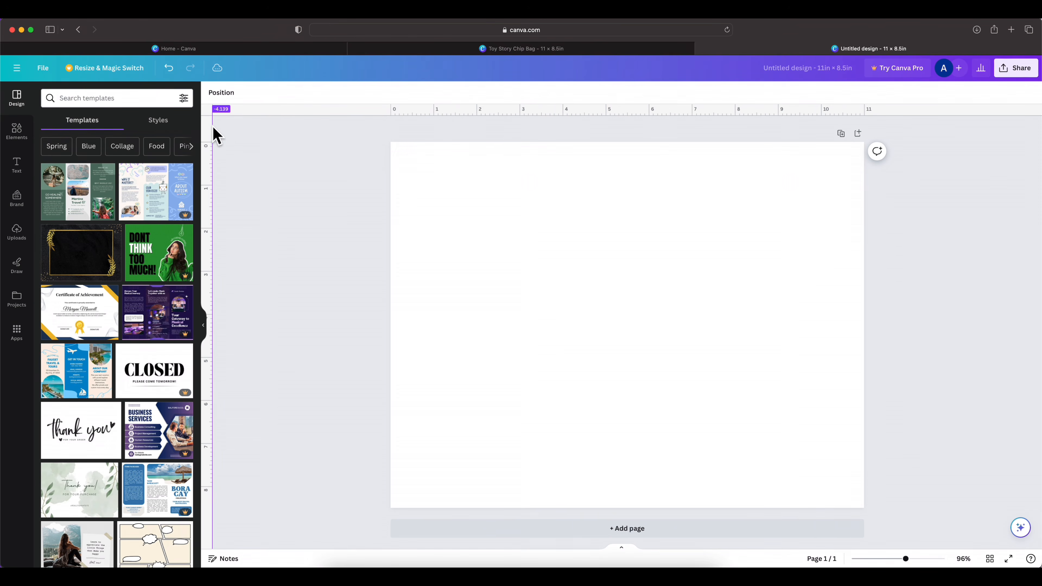
pyautogui.moveTo(213, 128); pyautogui.dragTo(435, 124)
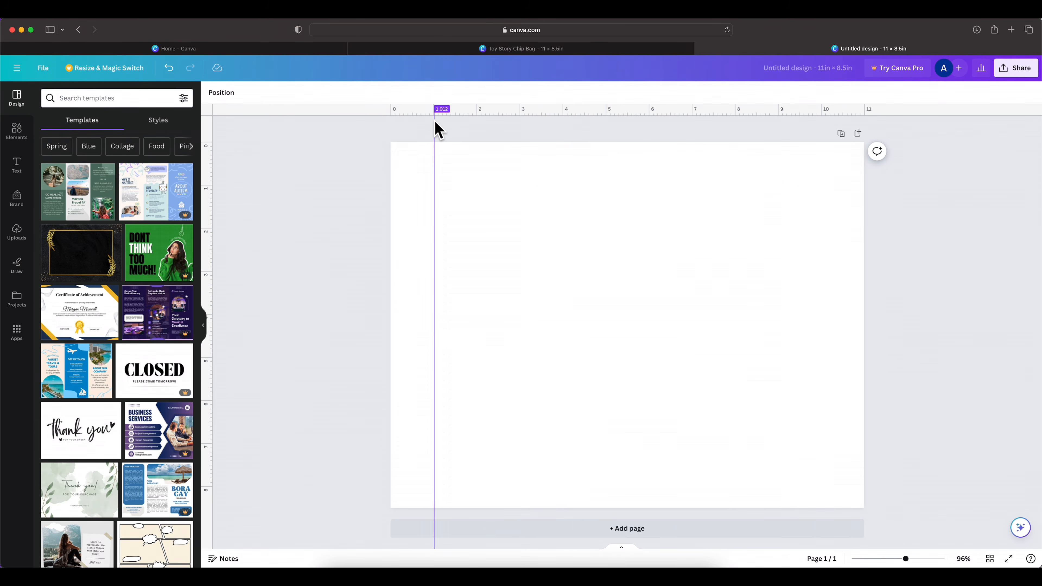
pyautogui.moveTo(435, 122); pyautogui.dragTo(510, 123)
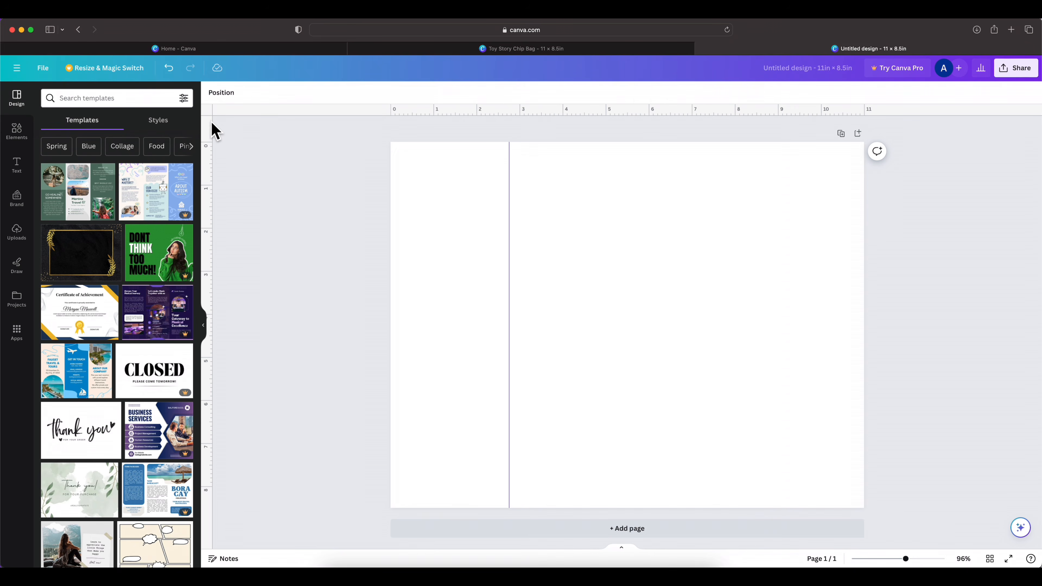
pyautogui.moveTo(213, 124); pyautogui.dragTo(747, 140)
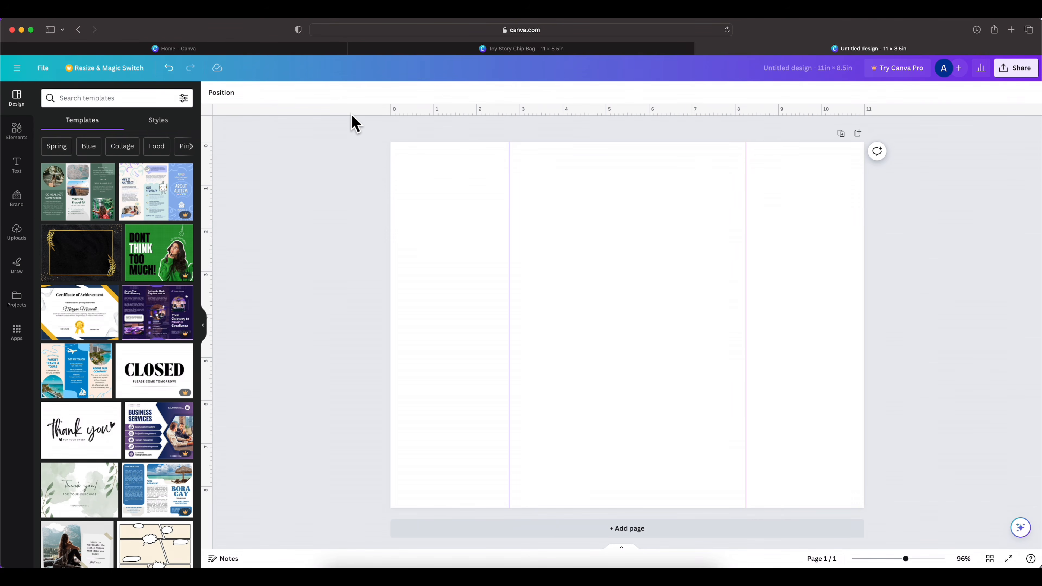
pyautogui.moveTo(352, 117); pyautogui.dragTo(348, 163)
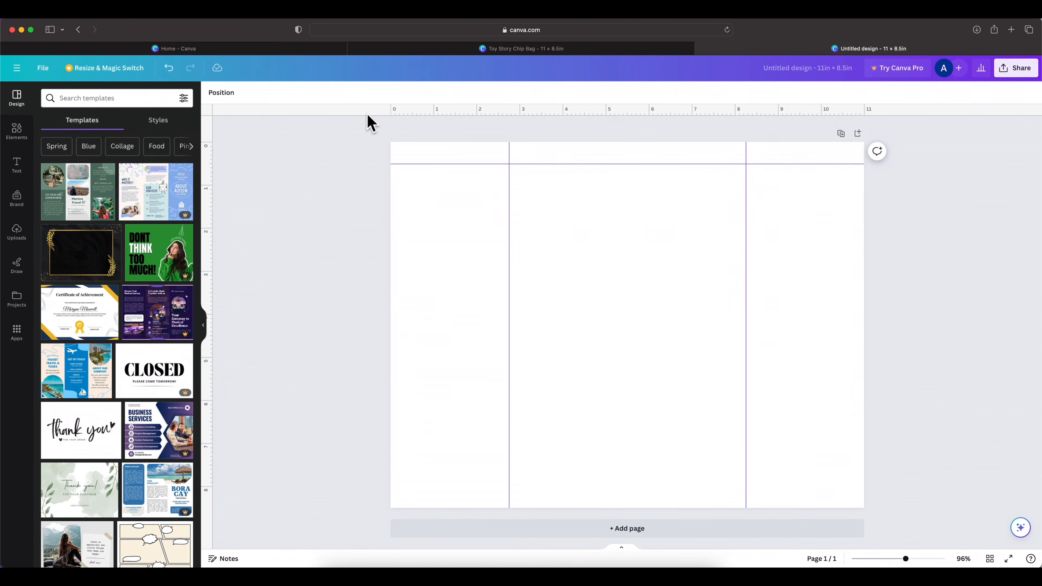
pyautogui.moveTo(369, 111); pyautogui.dragTo(373, 488)
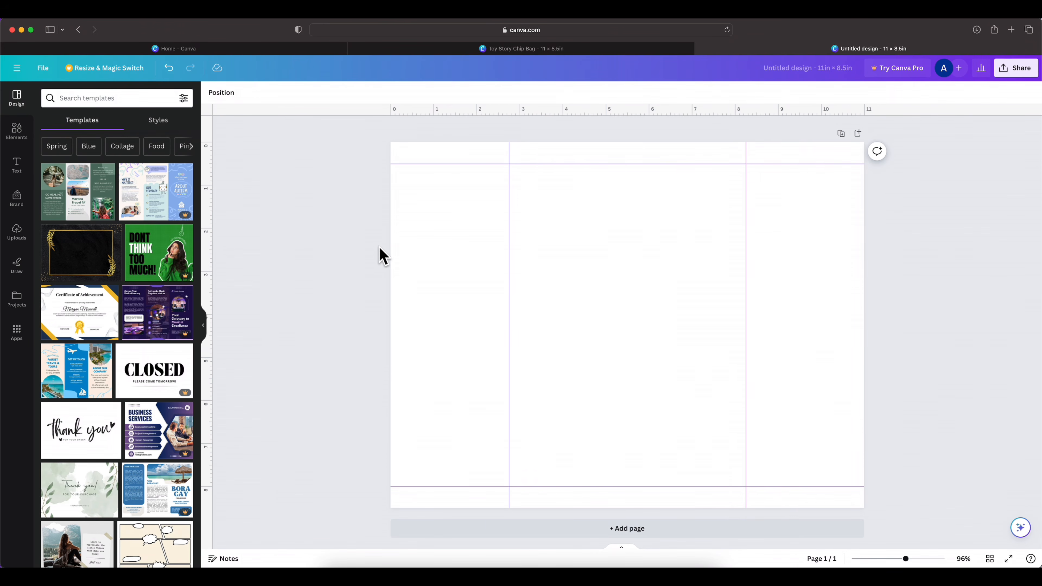
# Compare the blank page's guide layout with the Toy Story Chip Bag design, checking its panels and its top and bottom strips
pyautogui.click(434, 50)
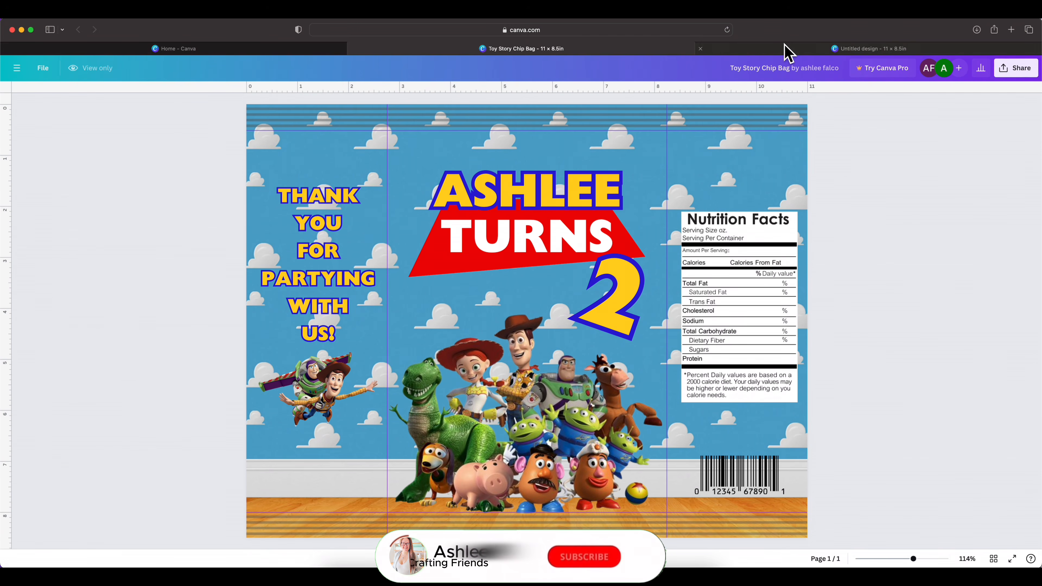
pyautogui.moveTo(785, 46)
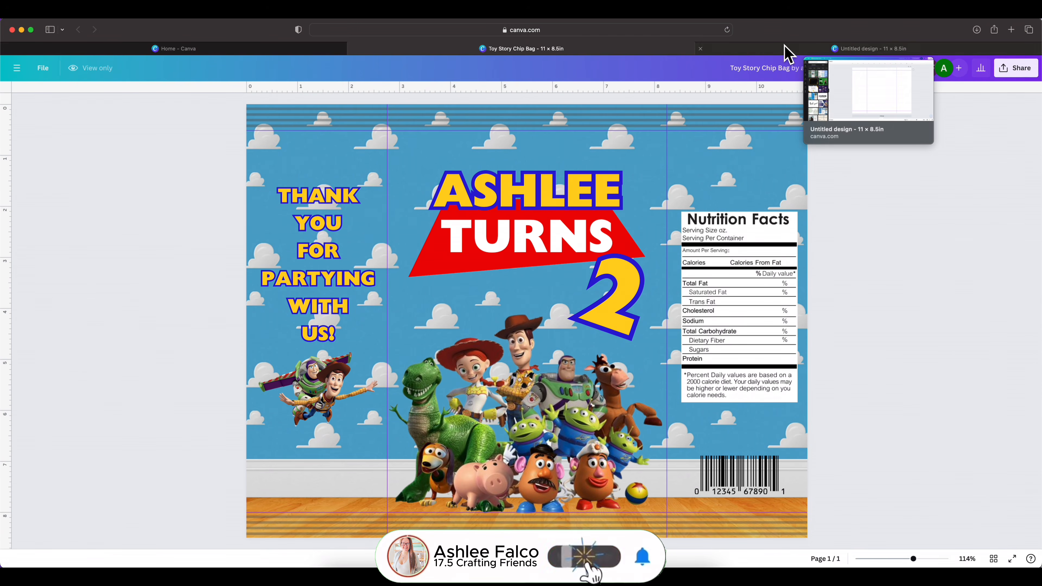
pyautogui.click(785, 46)
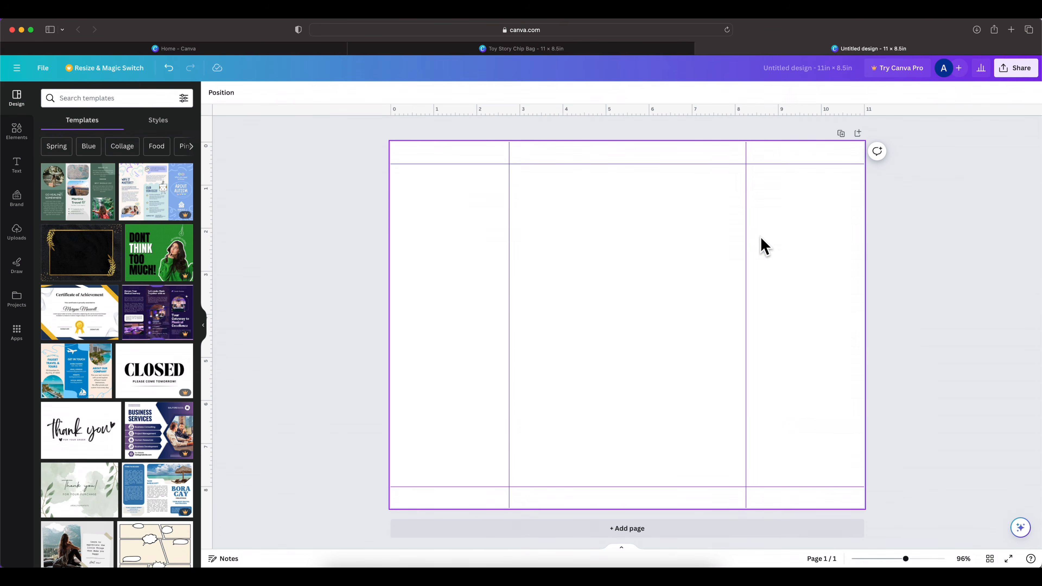
pyautogui.click(653, 47)
pyautogui.click(484, 50)
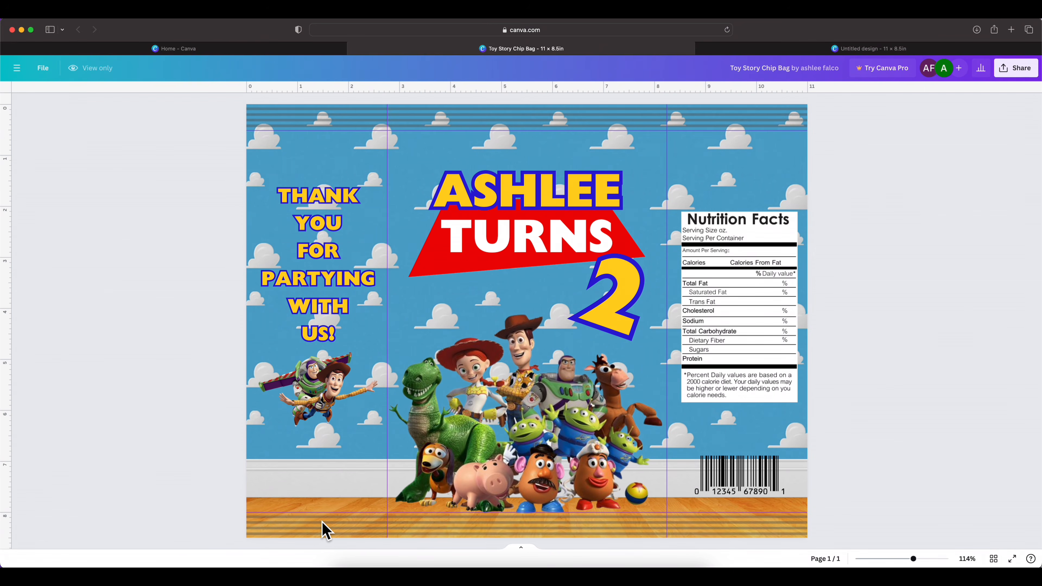
pyautogui.click(797, 51)
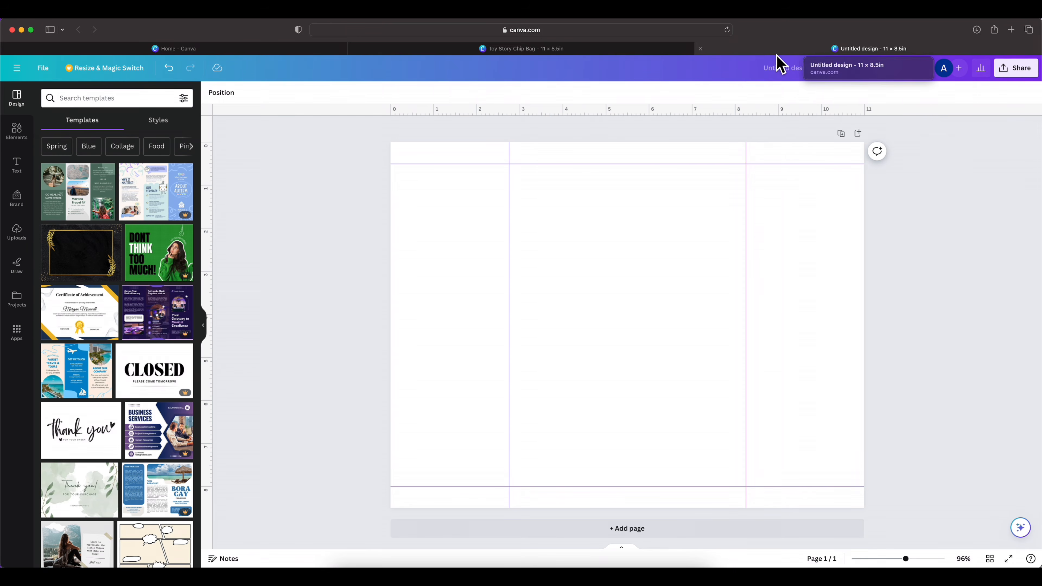
# Add a square shape, stretch it across the full 11 in page width and flatten it into a thin horizontal bar
pyautogui.click(22, 134)
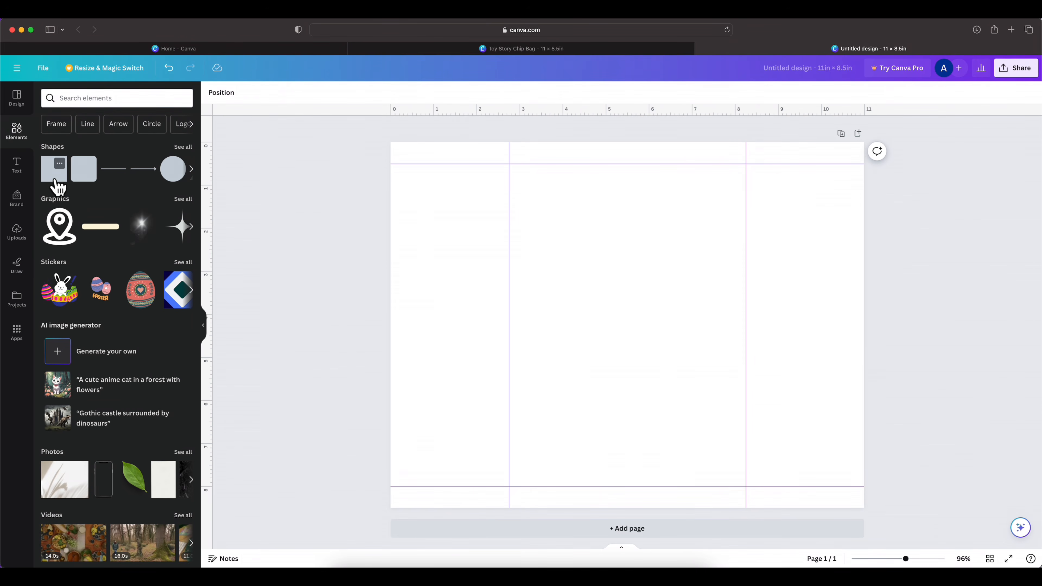
pyautogui.click(58, 170)
pyautogui.moveTo(573, 325); pyautogui.dragTo(391, 325)
pyautogui.moveTo(682, 326); pyautogui.dragTo(865, 326)
pyautogui.doubleClick(645, 324)
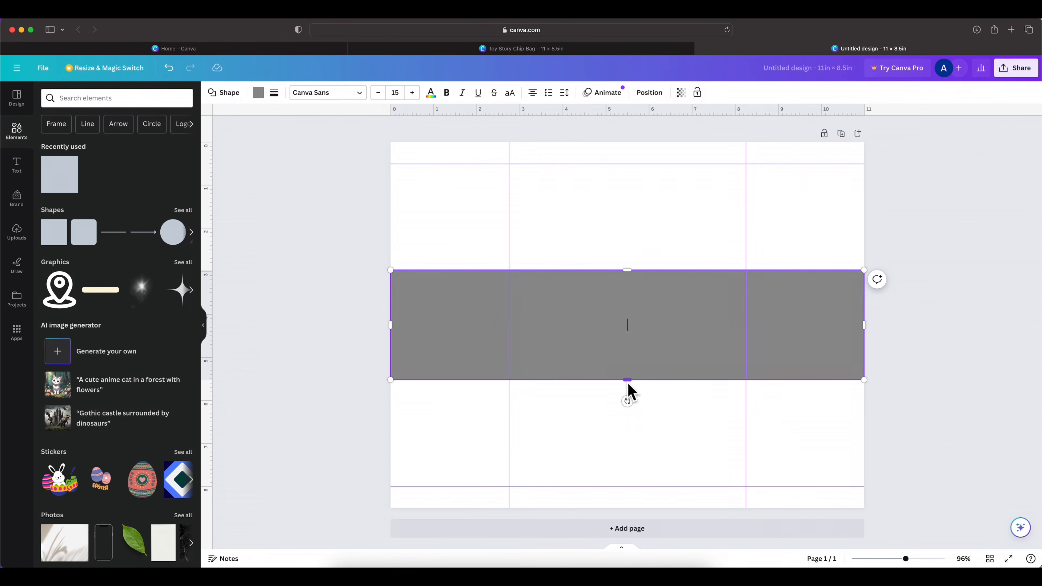
pyautogui.moveTo(627, 381); pyautogui.dragTo(643, 272)
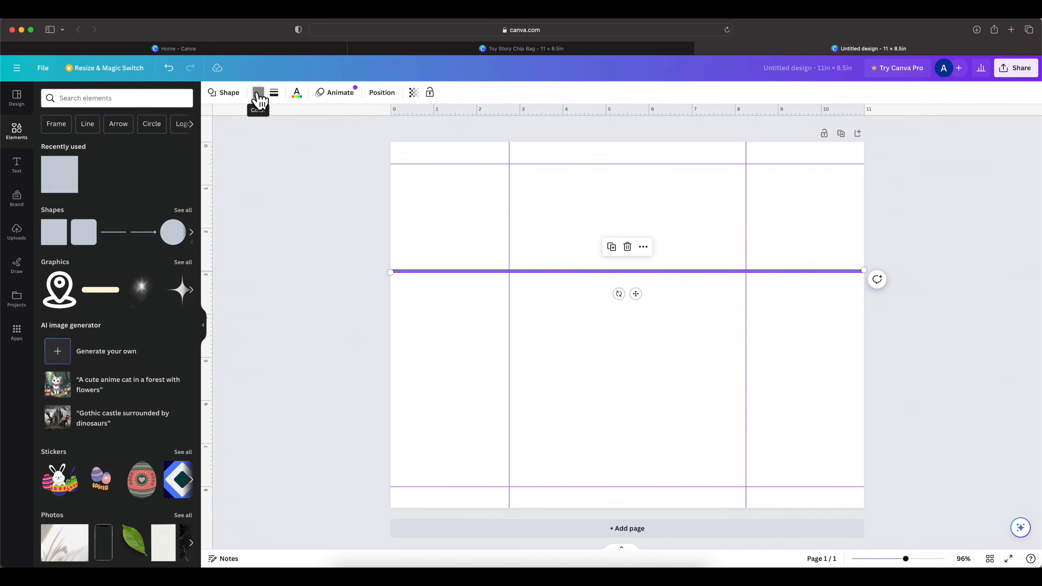
# Recolor the thin bar dark gray and reduce its opacity so it is semi-transparent
pyautogui.click(258, 92)
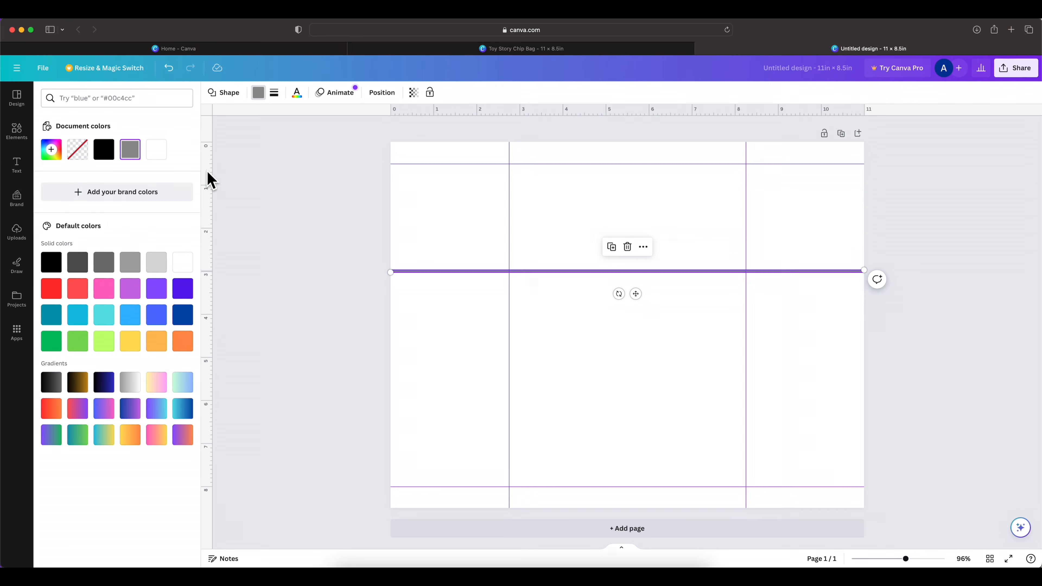
pyautogui.click(78, 263)
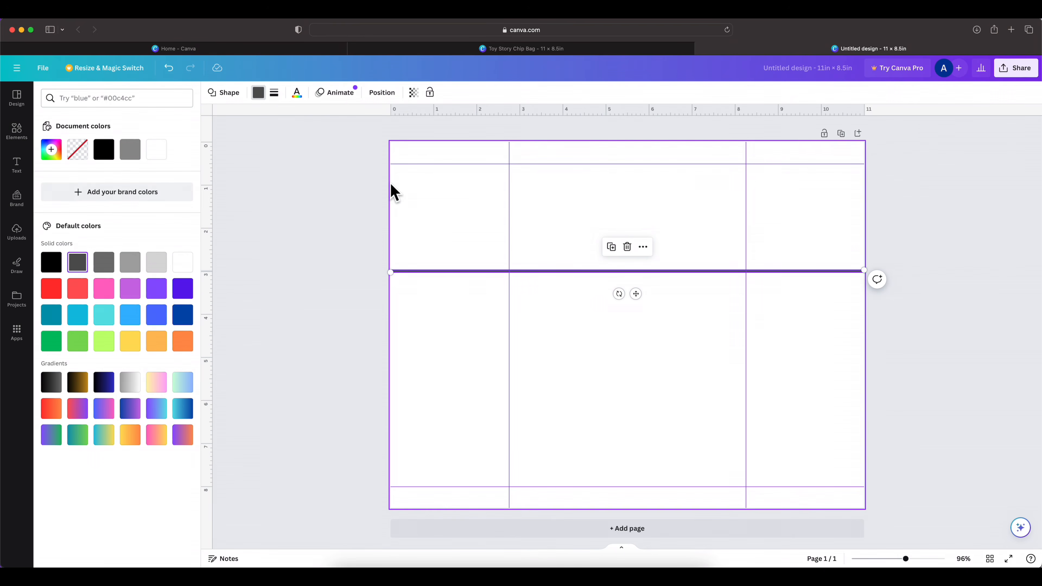
pyautogui.click(415, 94)
pyautogui.moveTo(412, 132); pyautogui.dragTo(368, 133)
pyautogui.click(335, 200)
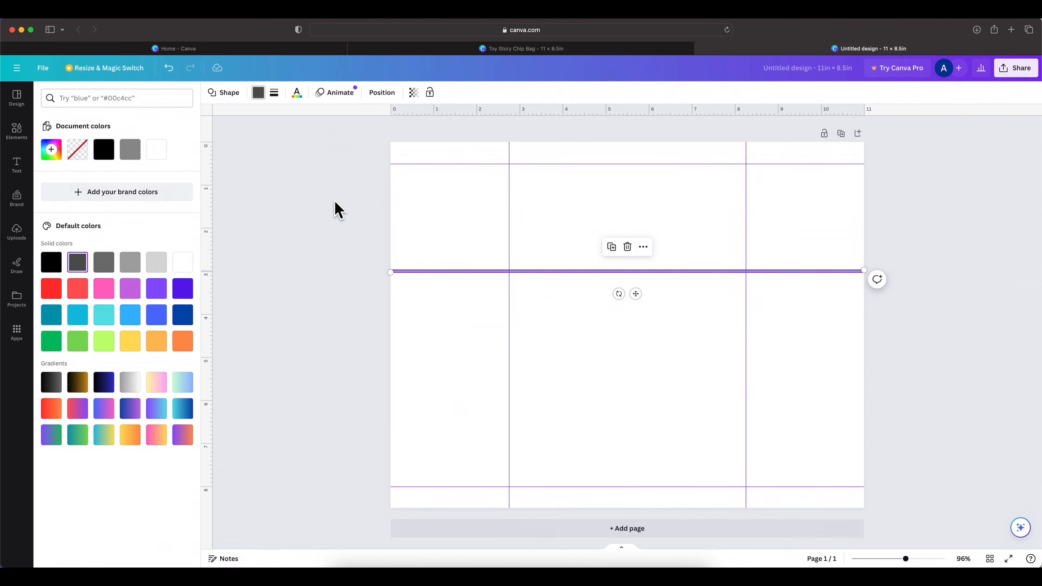
pyautogui.click(321, 247)
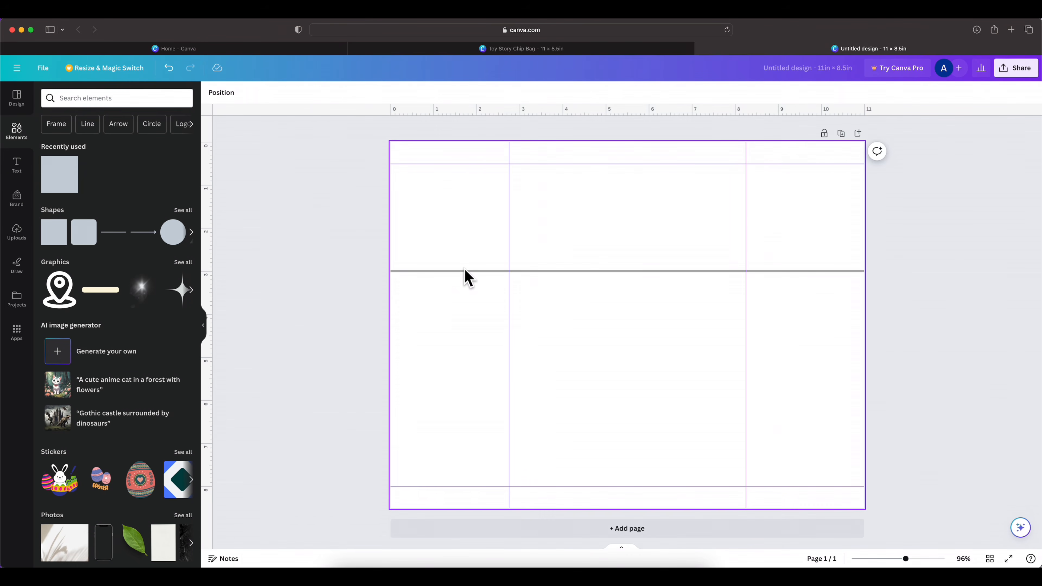
# Move the bar to the page's top edge and duplicate it into a stack of four bars above the upper horizontal guide
pyautogui.moveTo(465, 270); pyautogui.dragTo(465, 149)
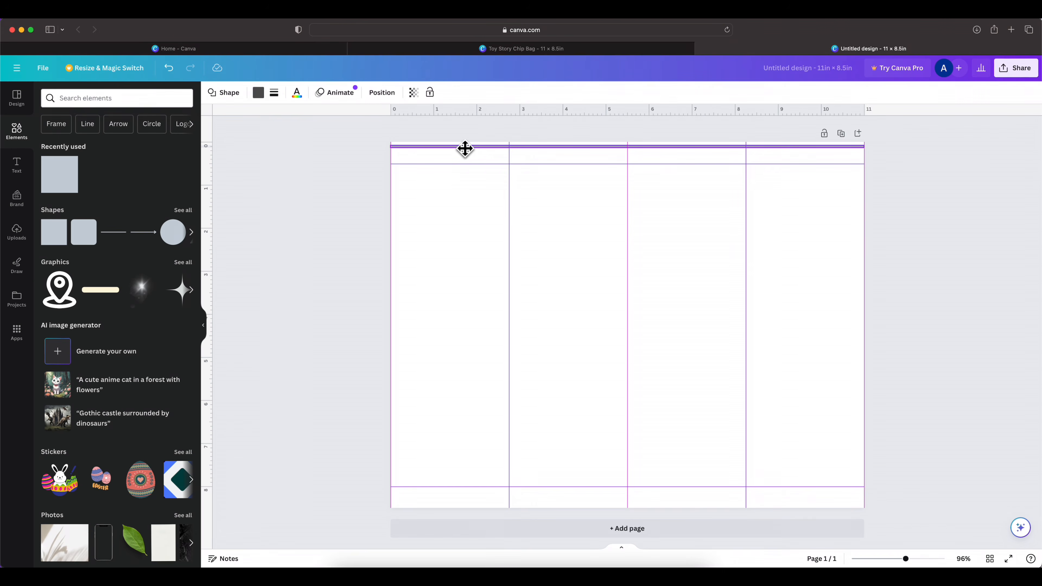
pyautogui.moveTo(465, 149); pyautogui.dragTo(466, 148)
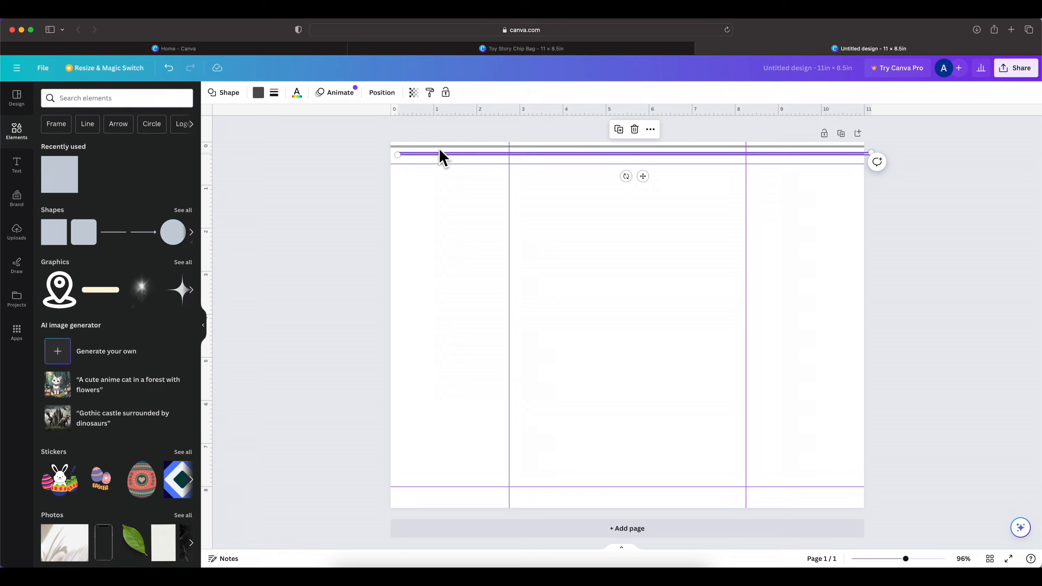
pyautogui.rightClick(440, 153)
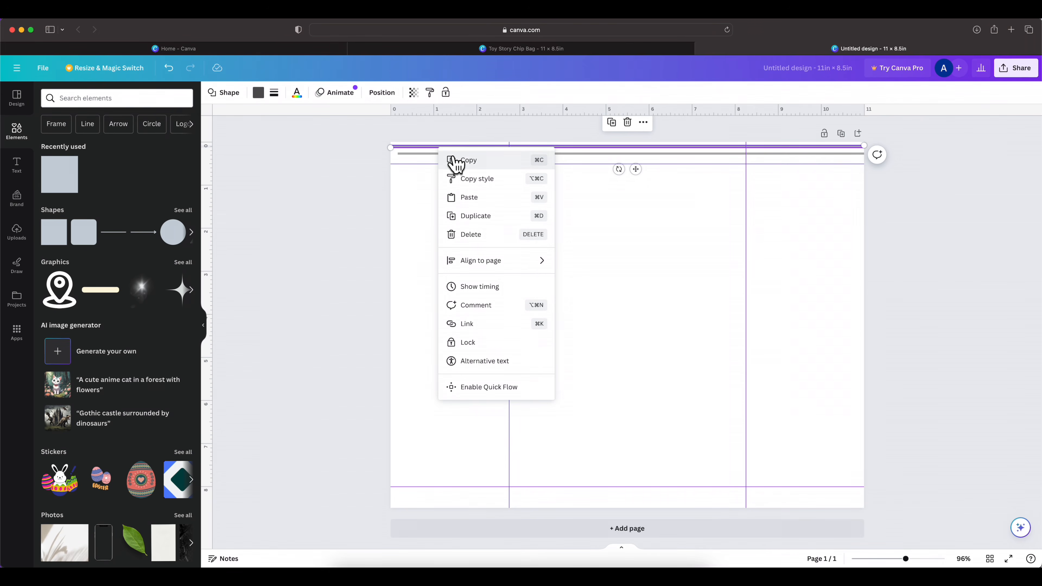
pyautogui.click(323, 158)
pyautogui.moveTo(433, 156); pyautogui.dragTo(427, 155)
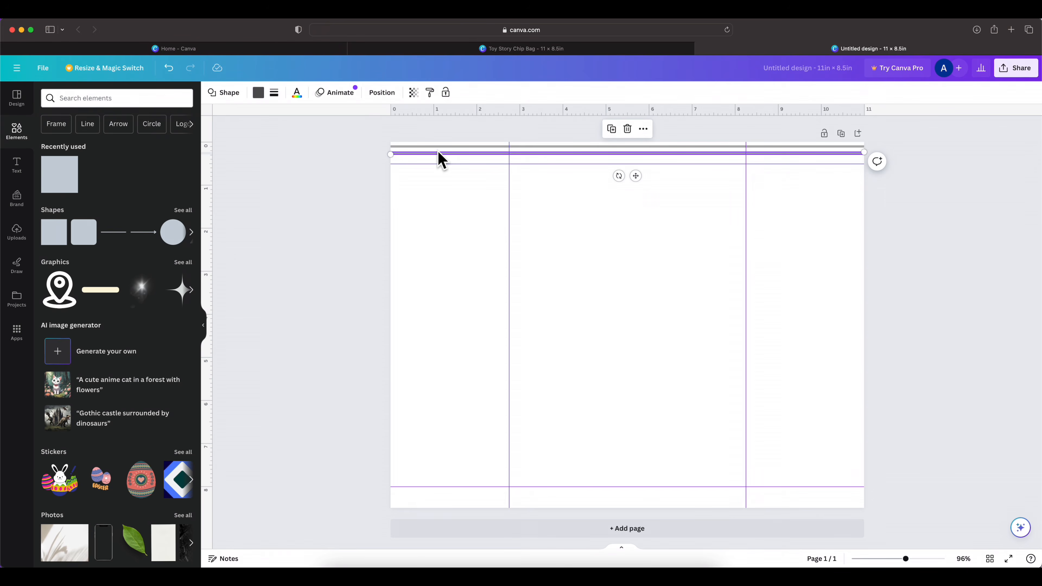
pyautogui.moveTo(435, 153); pyautogui.dragTo(442, 158)
pyautogui.scroll(5, 242, 150)
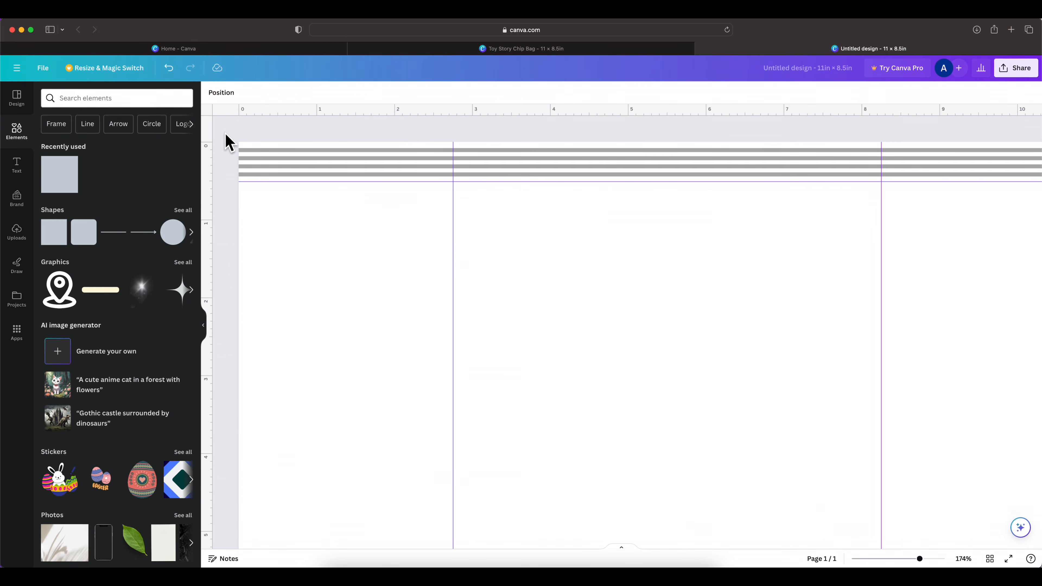
# Select the four bars at the page's top edge and space them evenly in the vertical direction
pyautogui.moveTo(220, 126); pyautogui.dragTo(284, 176)
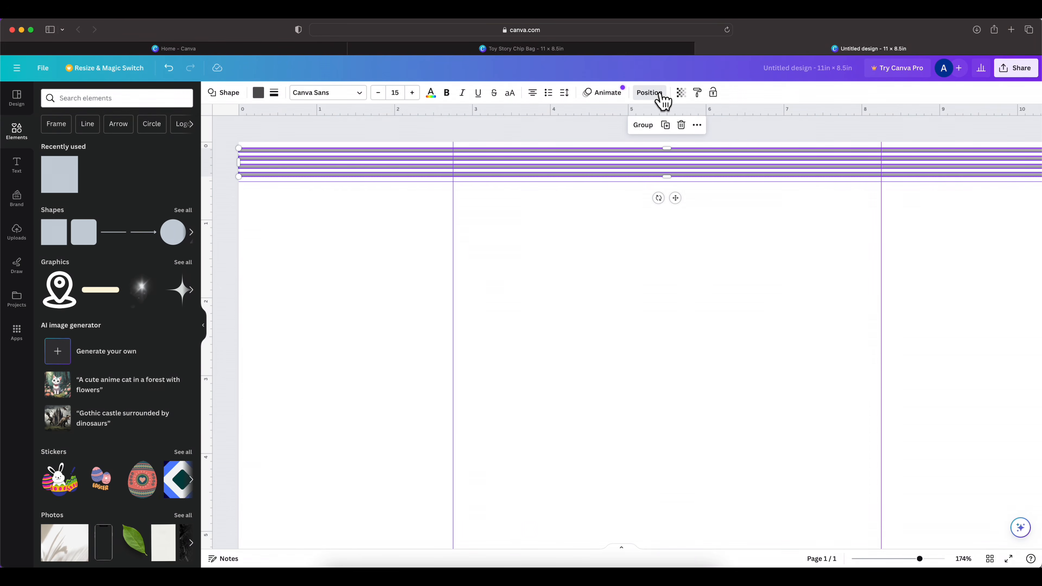
pyautogui.click(653, 94)
pyautogui.click(57, 274)
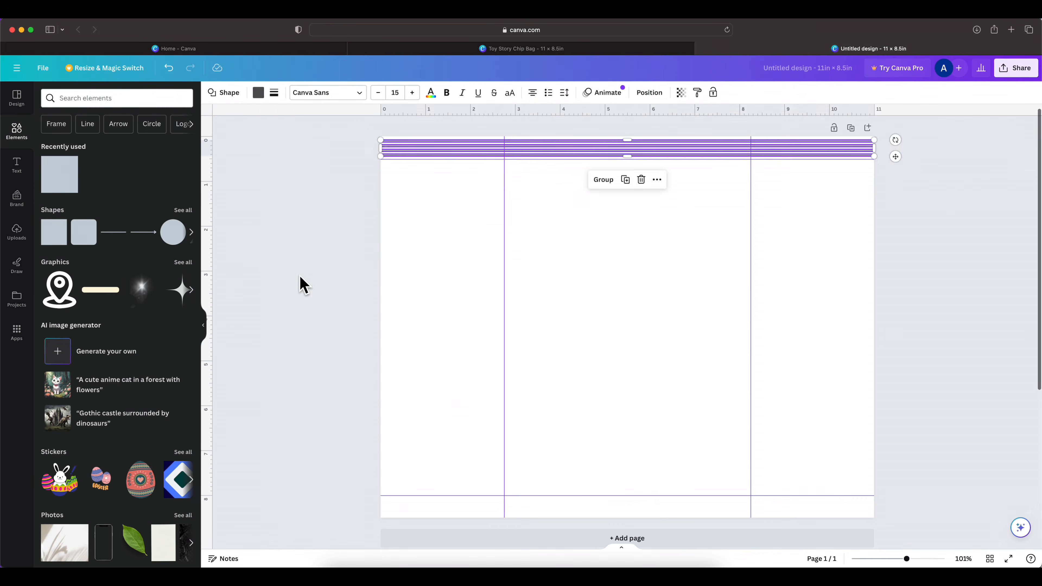
pyautogui.click(300, 282)
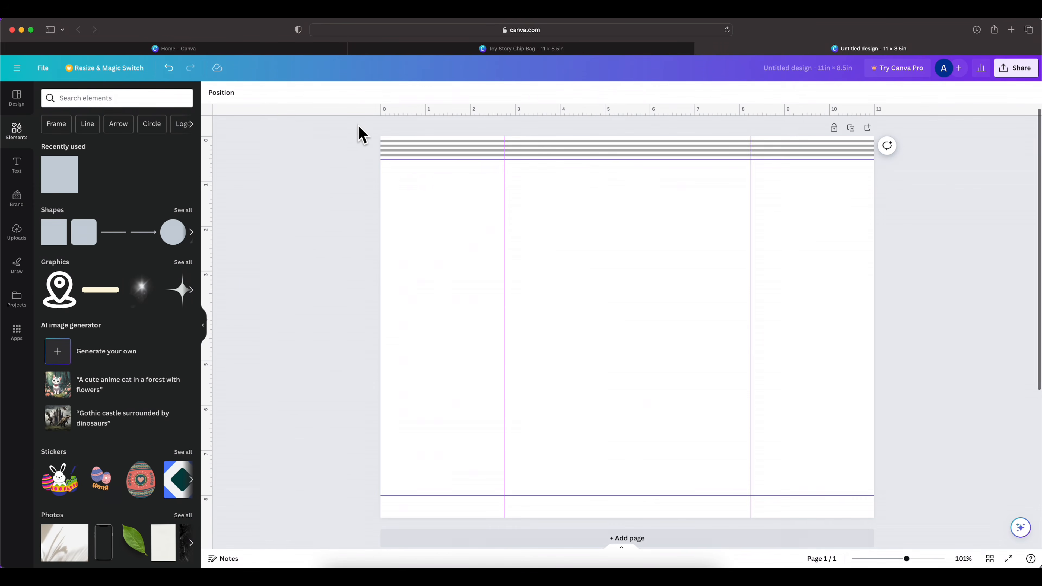
# Duplicate the four top bars and place the copies below the lower horizontal guide, aligned to the page width
pyautogui.moveTo(357, 125); pyautogui.dragTo(400, 156)
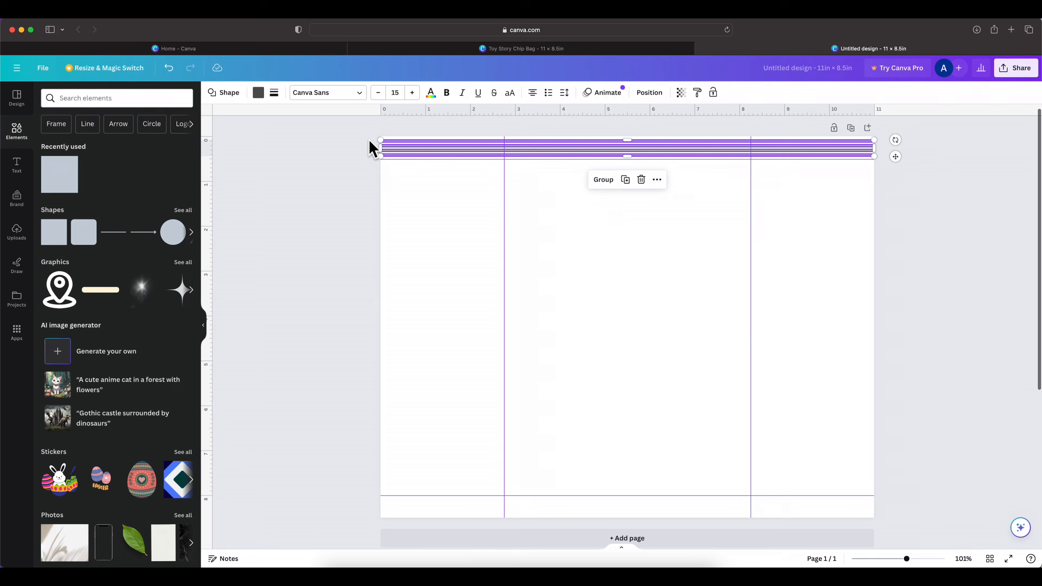
pyautogui.press('super+d')
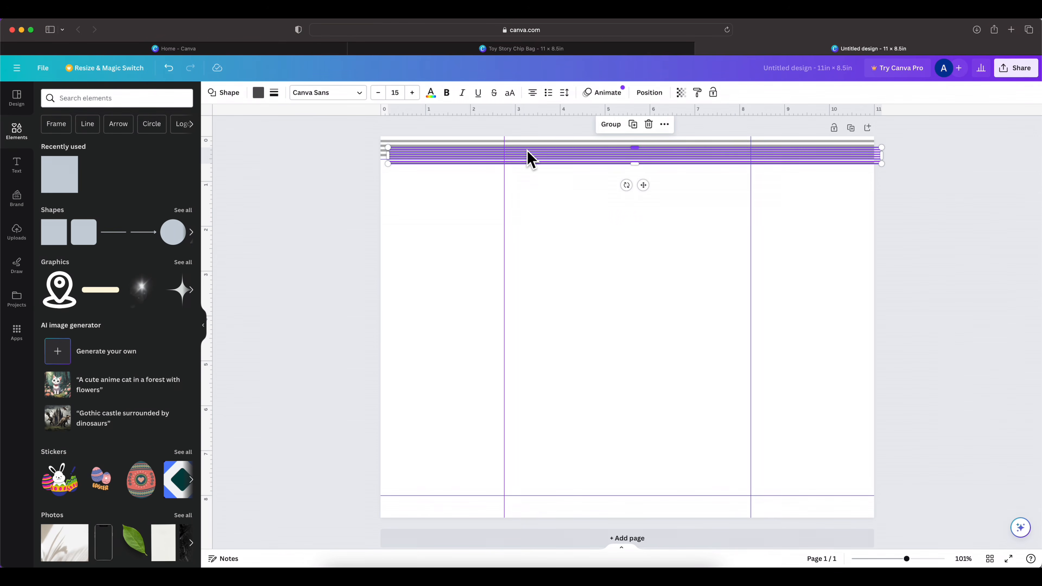
pyautogui.moveTo(528, 159); pyautogui.dragTo(521, 508)
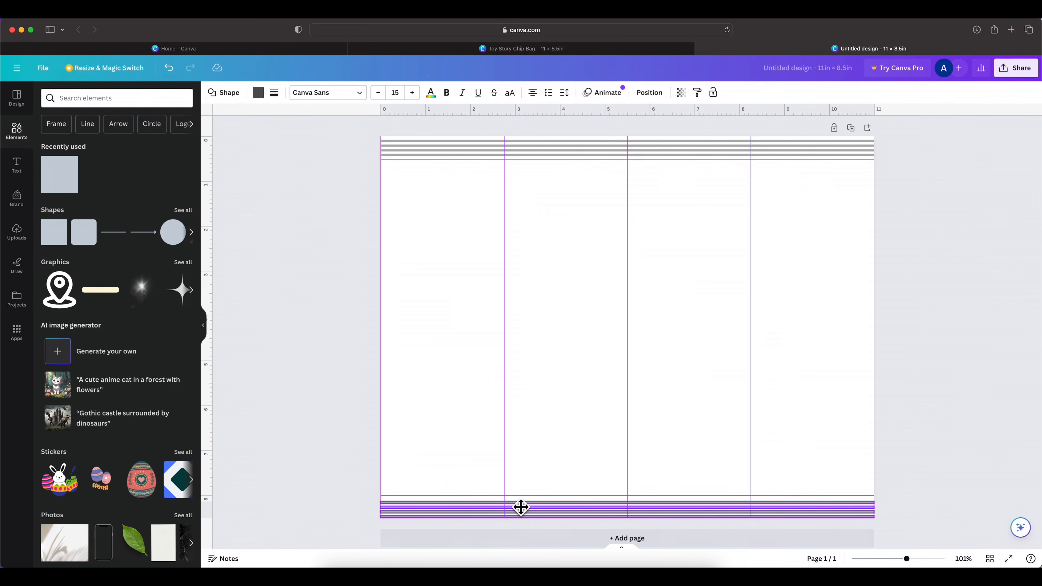
pyautogui.click(329, 336)
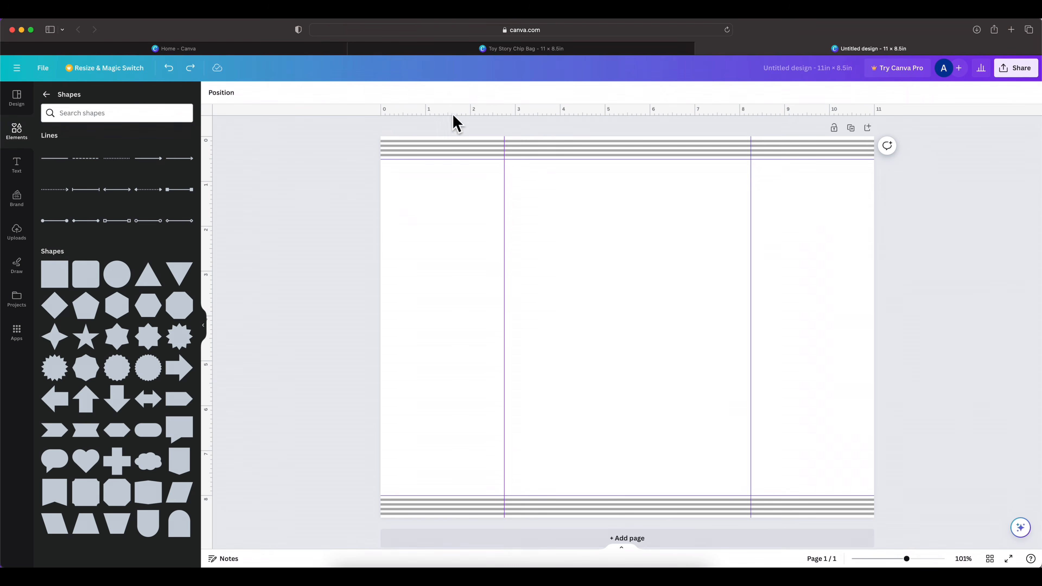
# Name the design "chip bag template"
pyautogui.click(816, 69)
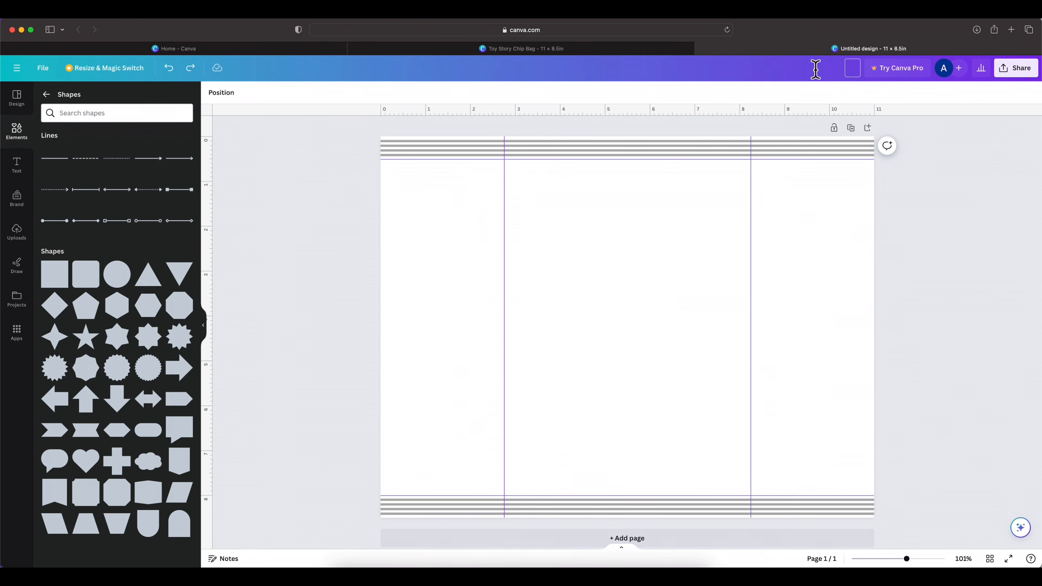
pyautogui.write('chip bag template')
pyautogui.press('Return')
# Close the template design and reload the Canva home page
pyautogui.click(700, 48)
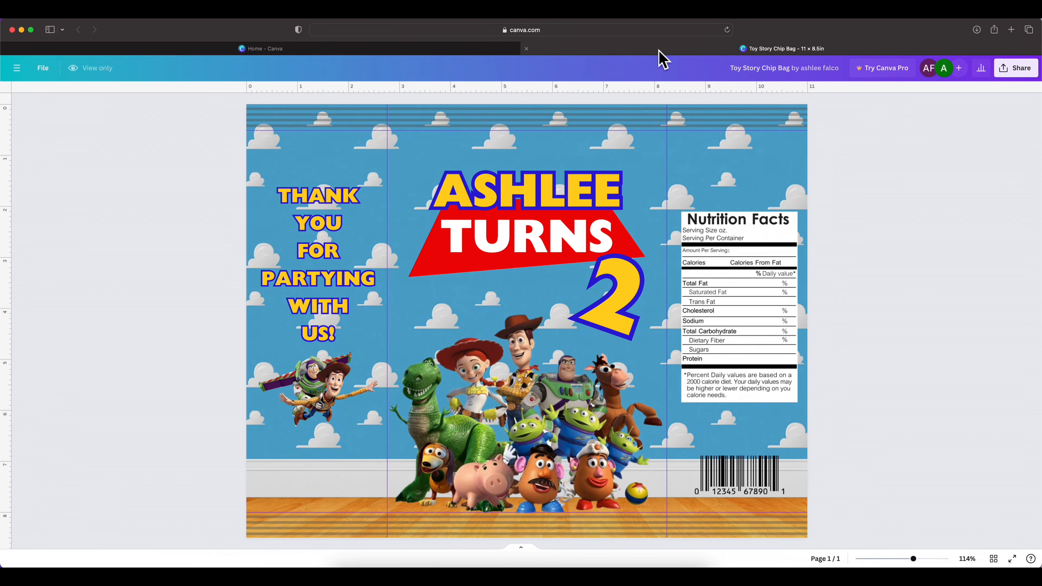
pyautogui.click(260, 49)
pyautogui.click(45, 76)
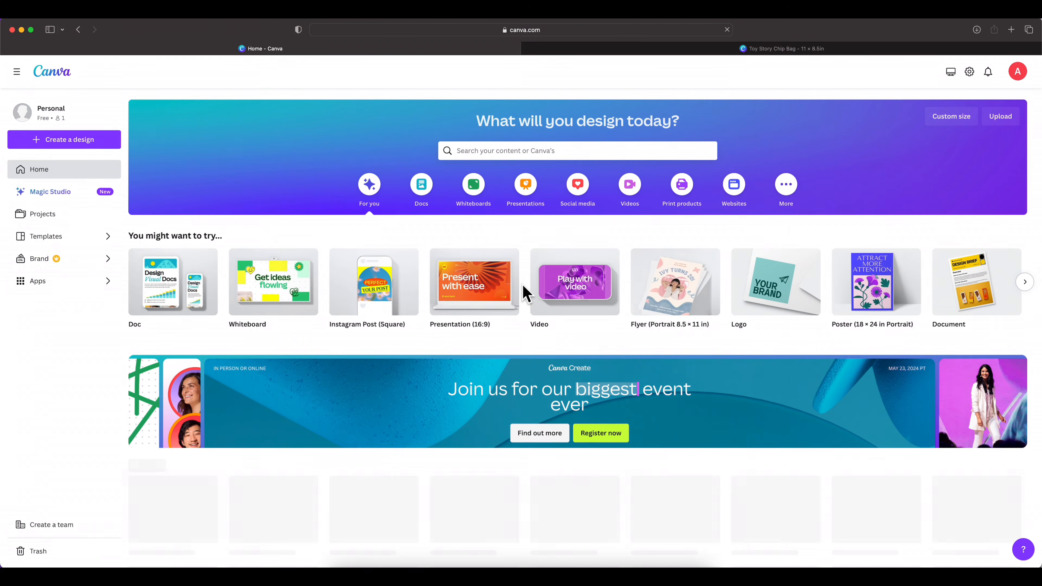
# Make a copy of the "chip bag template" design from the recent designs and open the copy
pyautogui.scroll(-3, 123, 464)
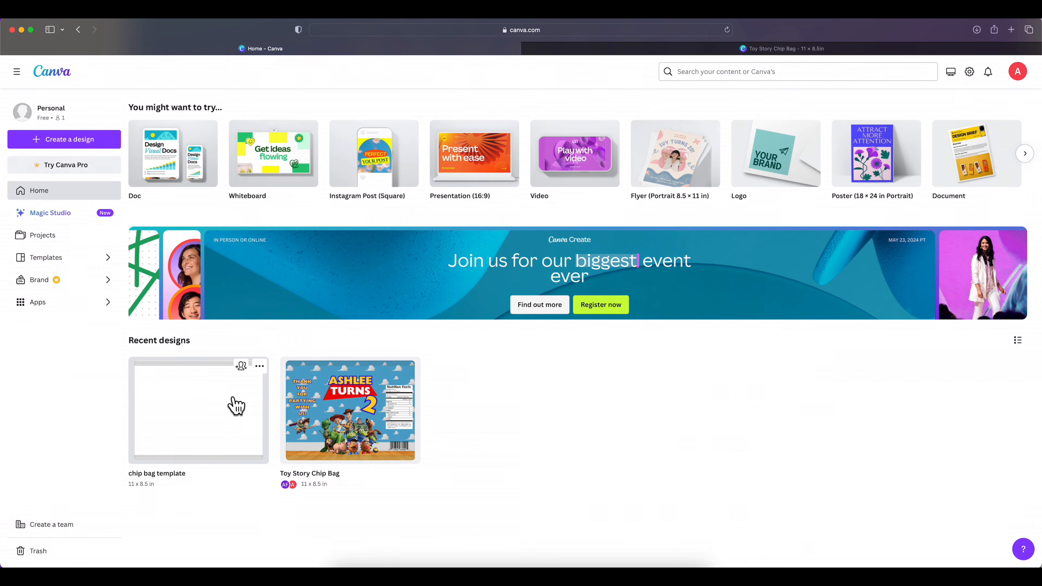
pyautogui.click(259, 366)
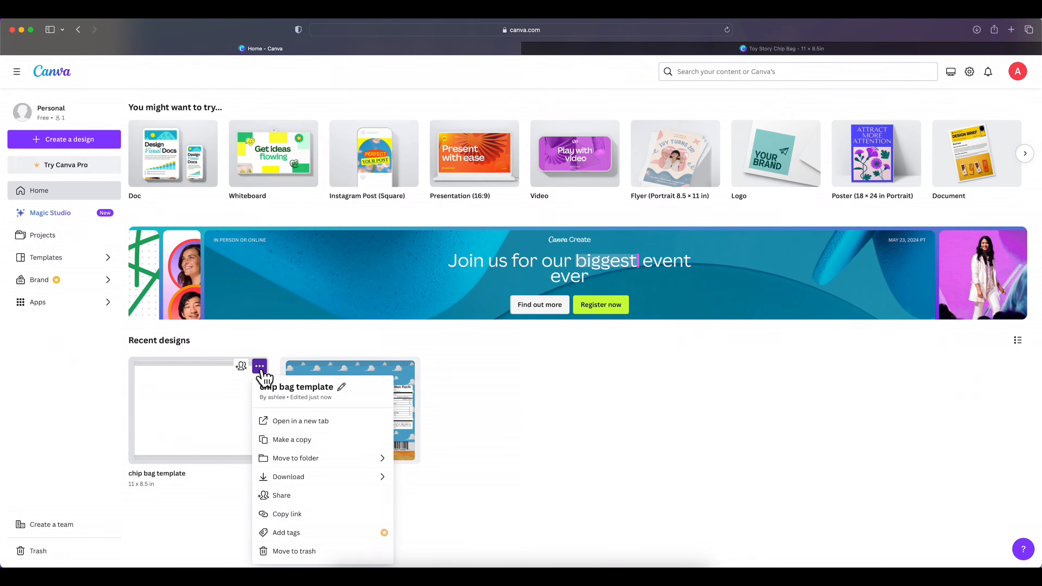
pyautogui.click(330, 440)
pyautogui.click(214, 442)
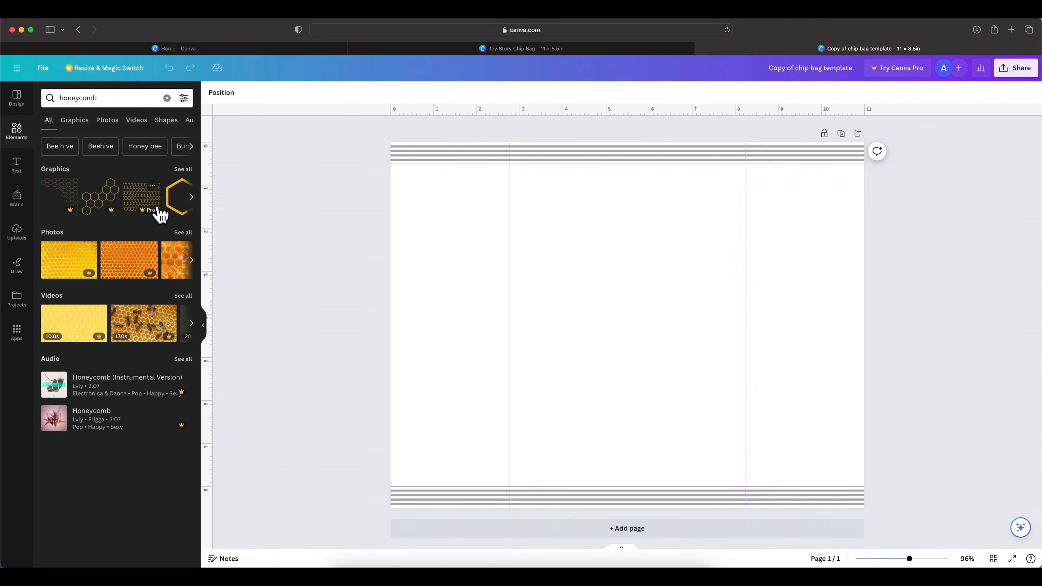
# In the template copy, search the elements for "honeycomb background" and show all matching photos
pyautogui.click(183, 232)
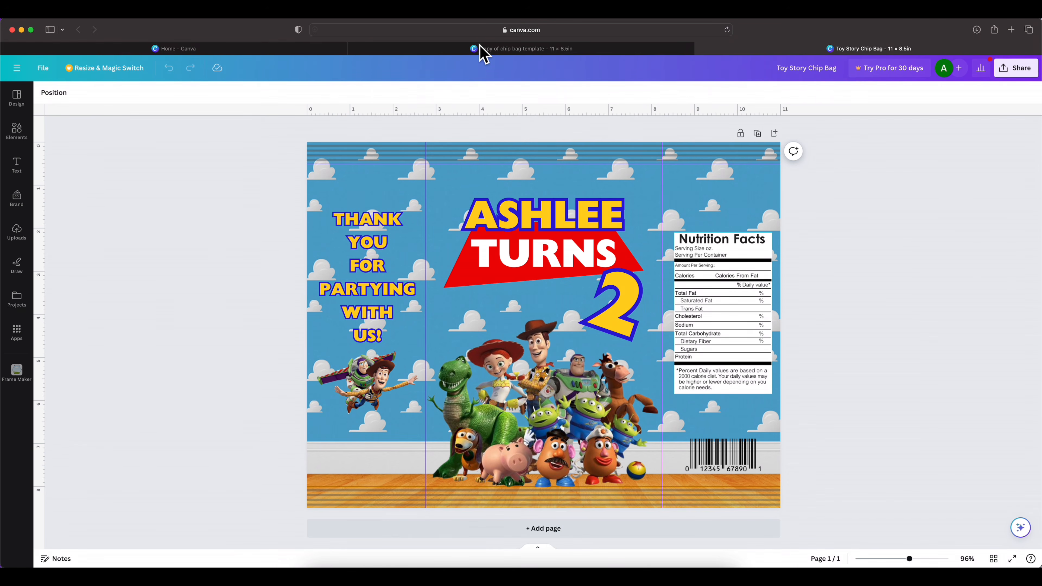
pyautogui.click(436, 53)
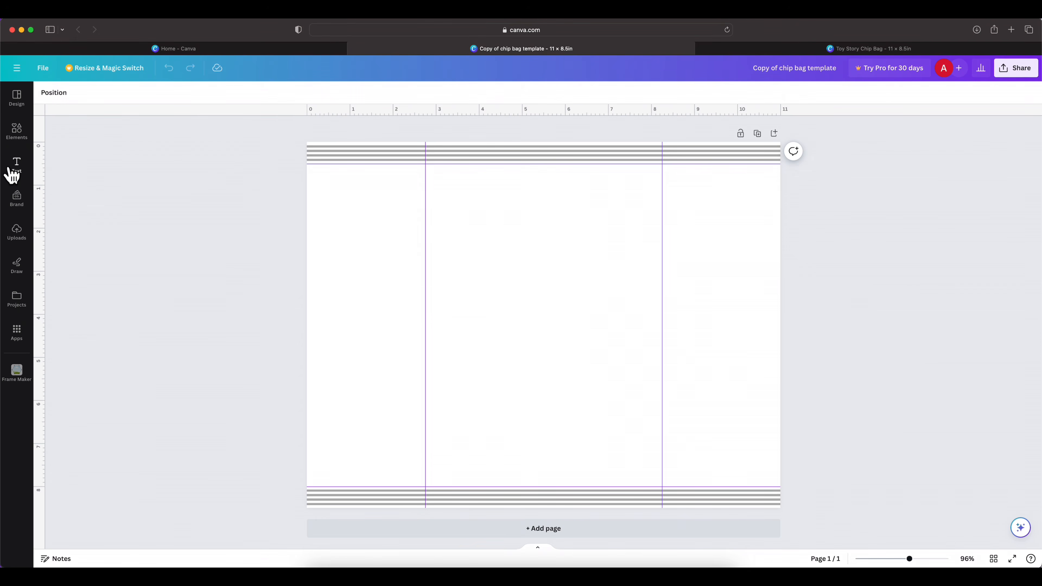
pyautogui.click(16, 131)
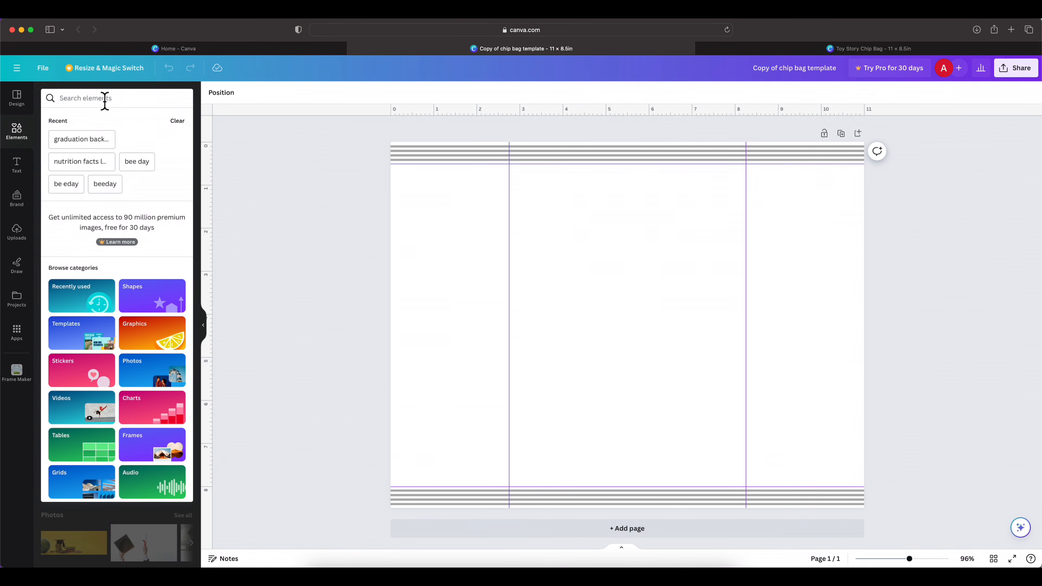
pyautogui.write('hone')
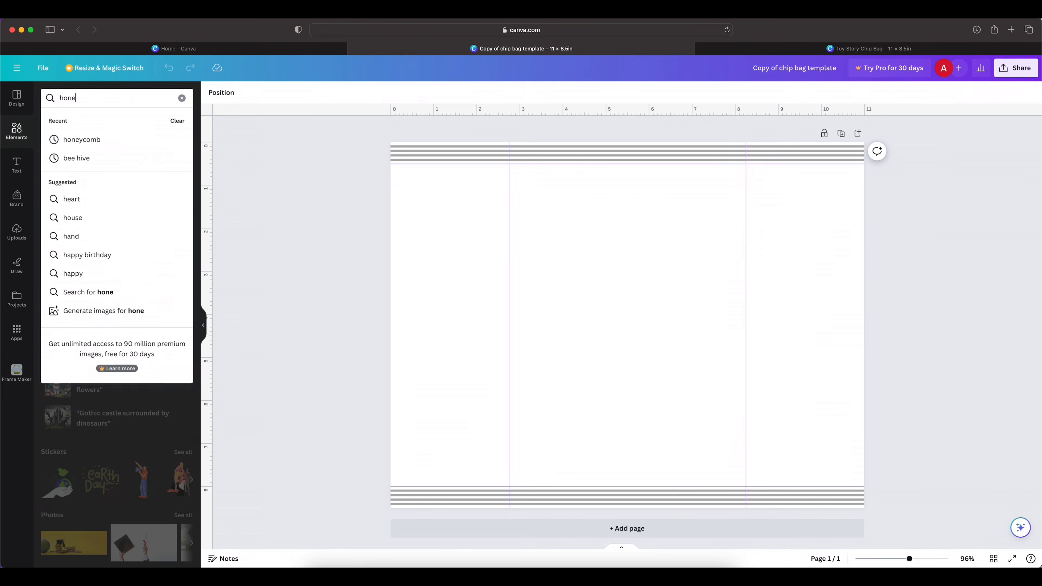
pyautogui.write('ycomb background')
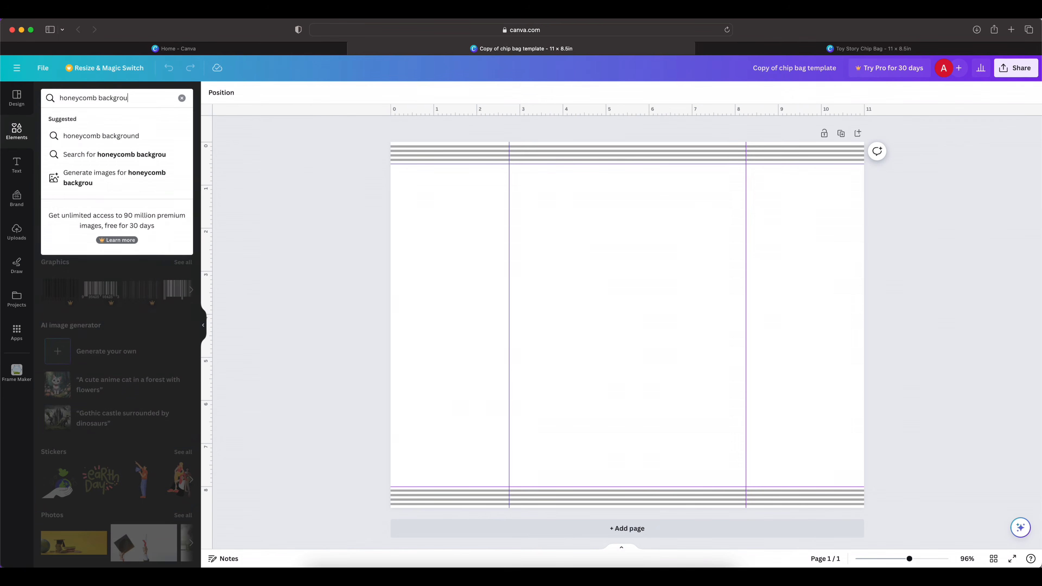
pyautogui.press('Return')
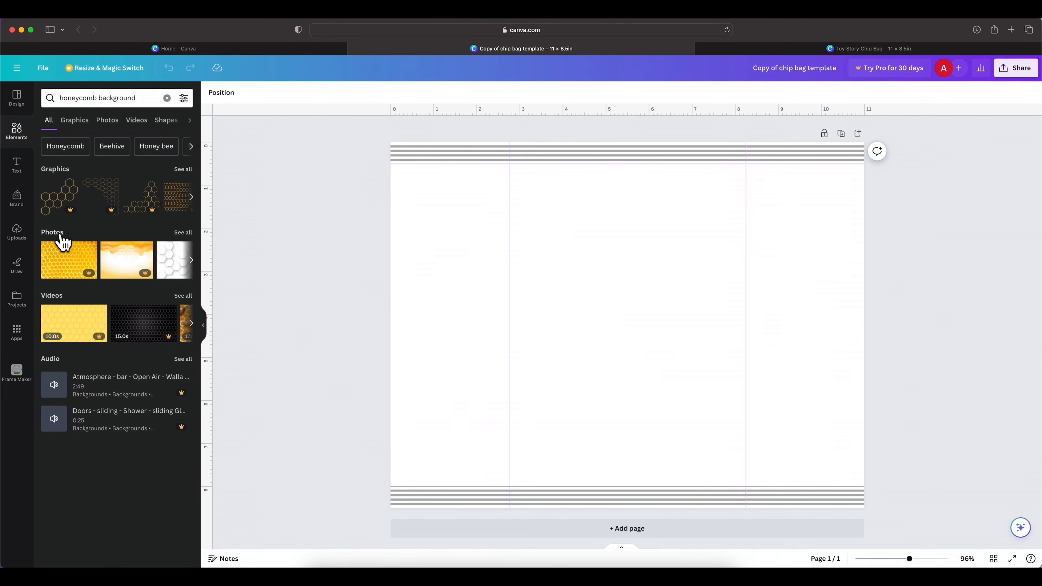
pyautogui.click(182, 234)
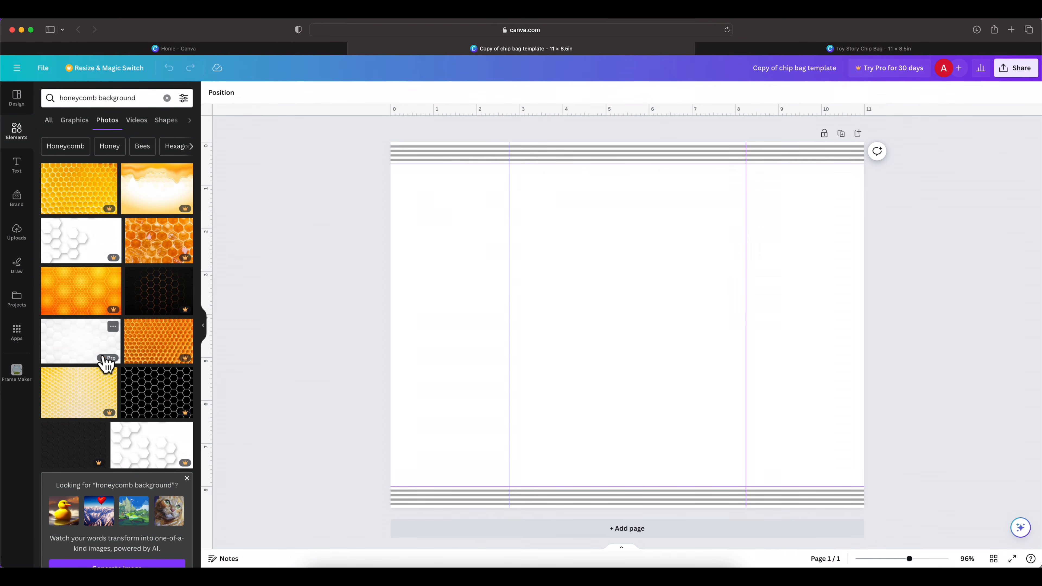
# Add the free pale yellow honeycomb photo with scattered hexagon clusters and set it as the page background
pyautogui.scroll(-7, 106, 363)
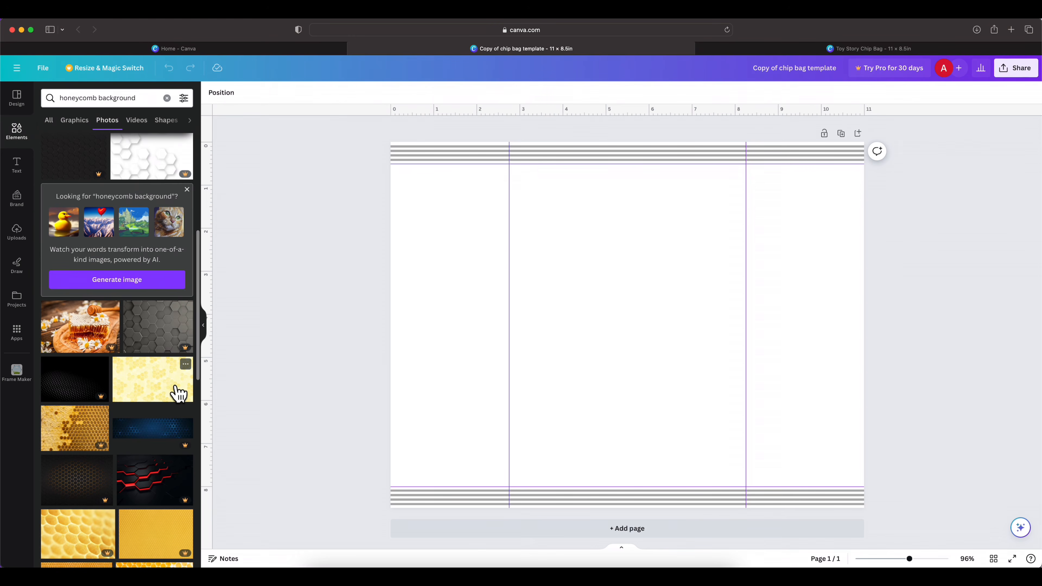
pyautogui.click(156, 390)
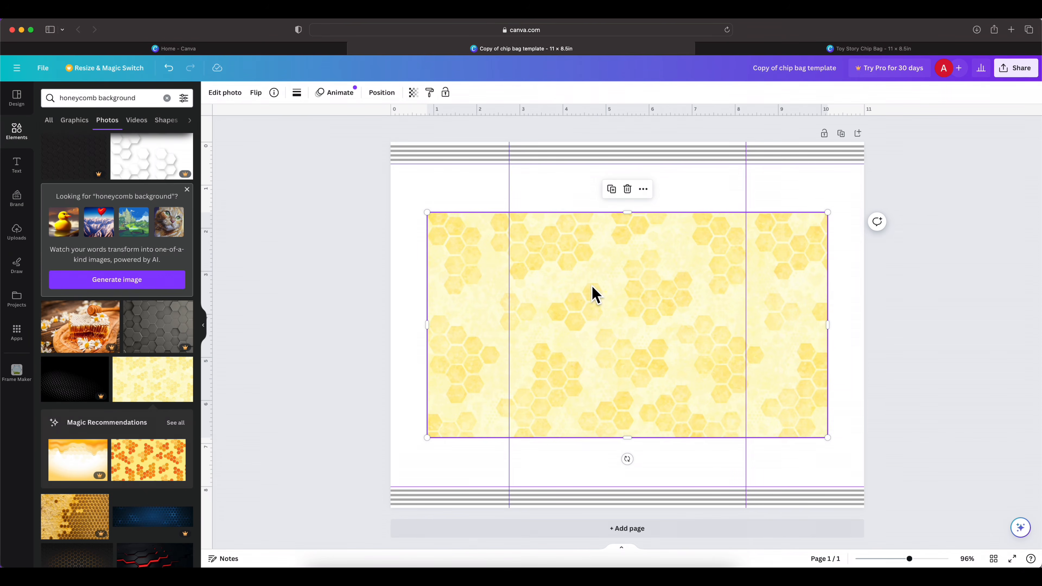
pyautogui.rightClick(600, 276)
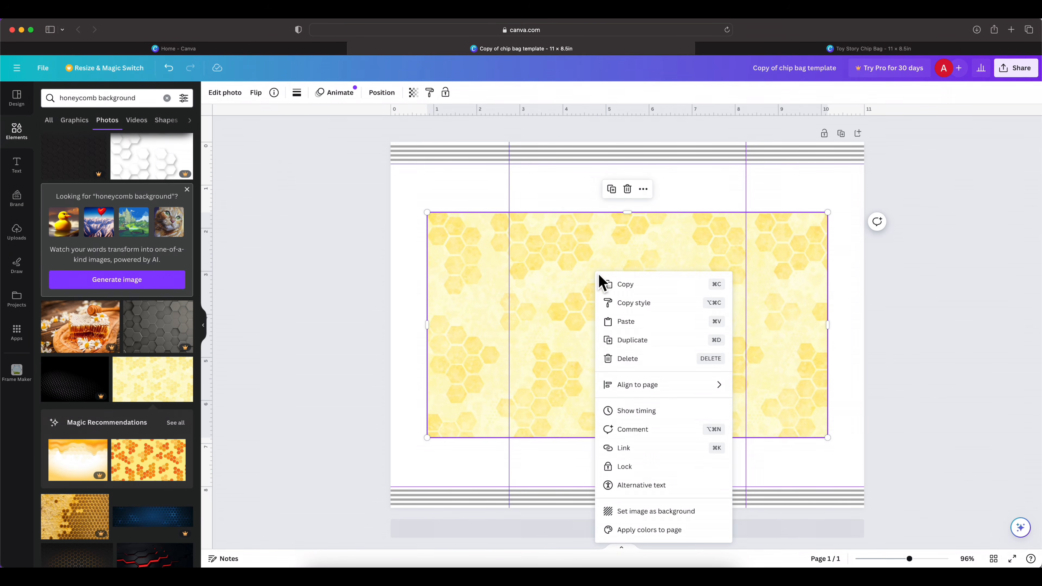
pyautogui.click(625, 513)
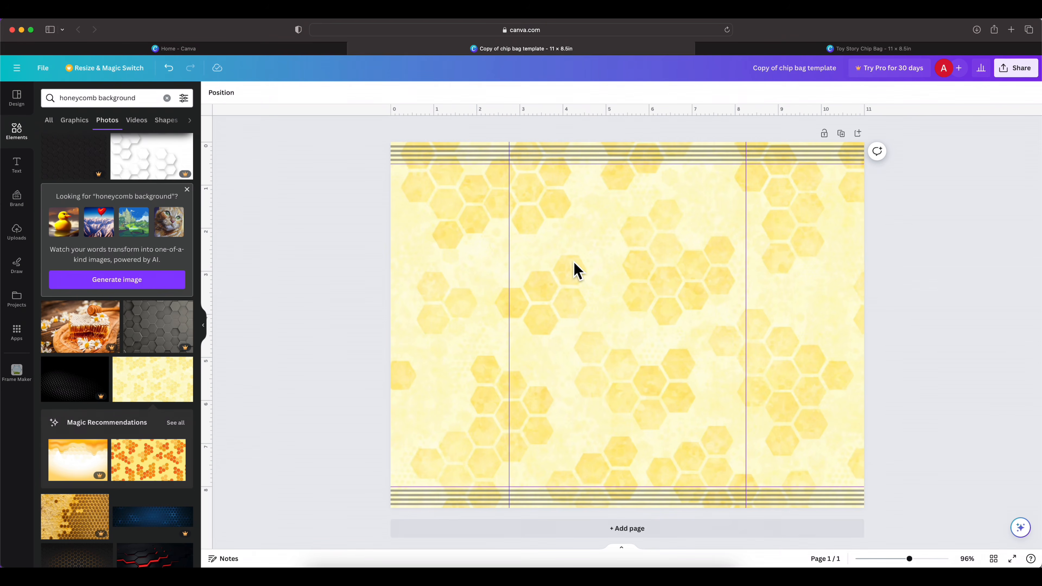
# Clear the element search and add the flat-topped hexagon from the full set of shapes to the page
pyautogui.click(48, 123)
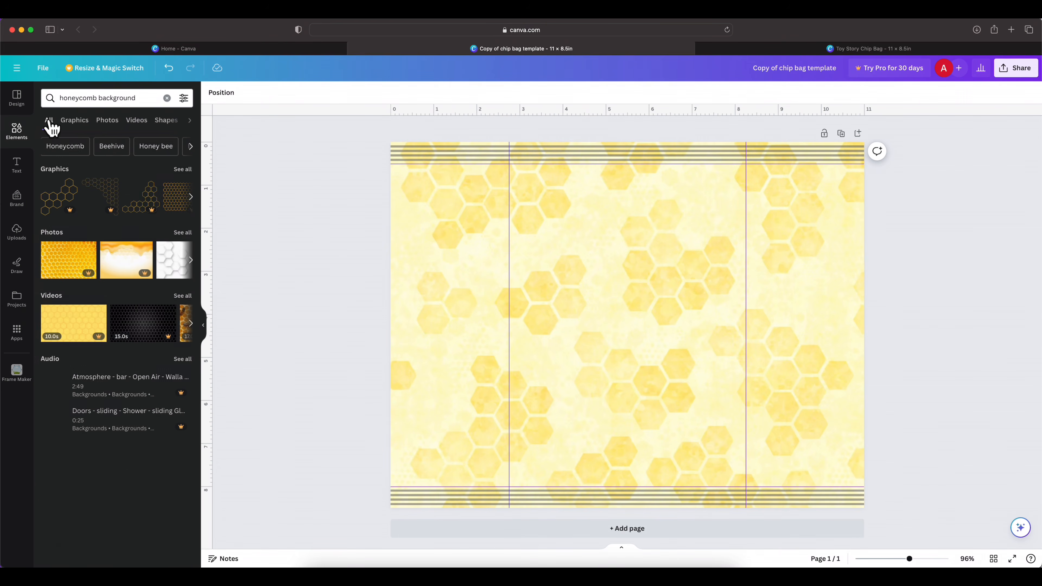
pyautogui.click(167, 98)
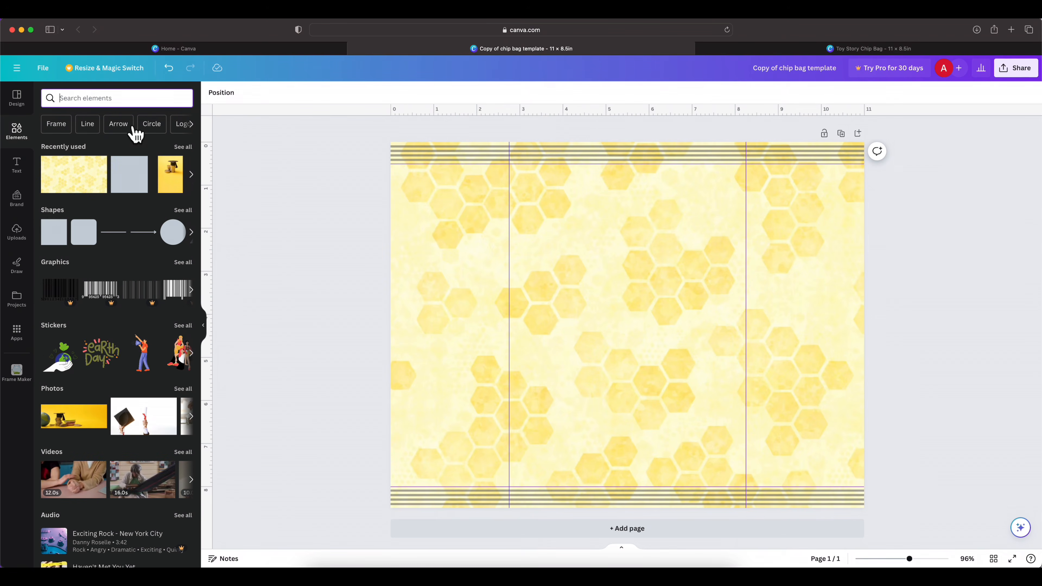
pyautogui.click(181, 211)
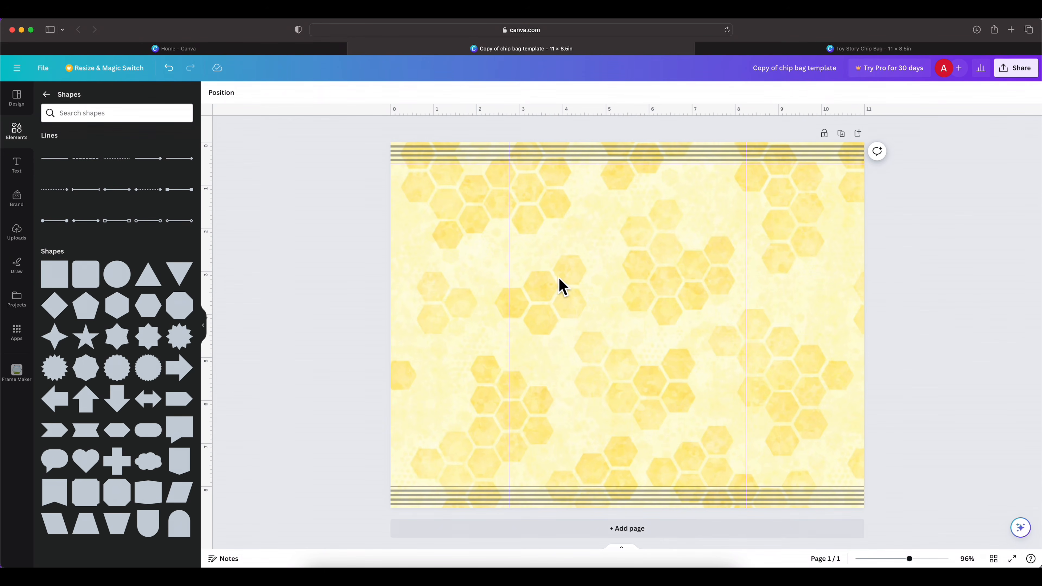
pyautogui.click(155, 316)
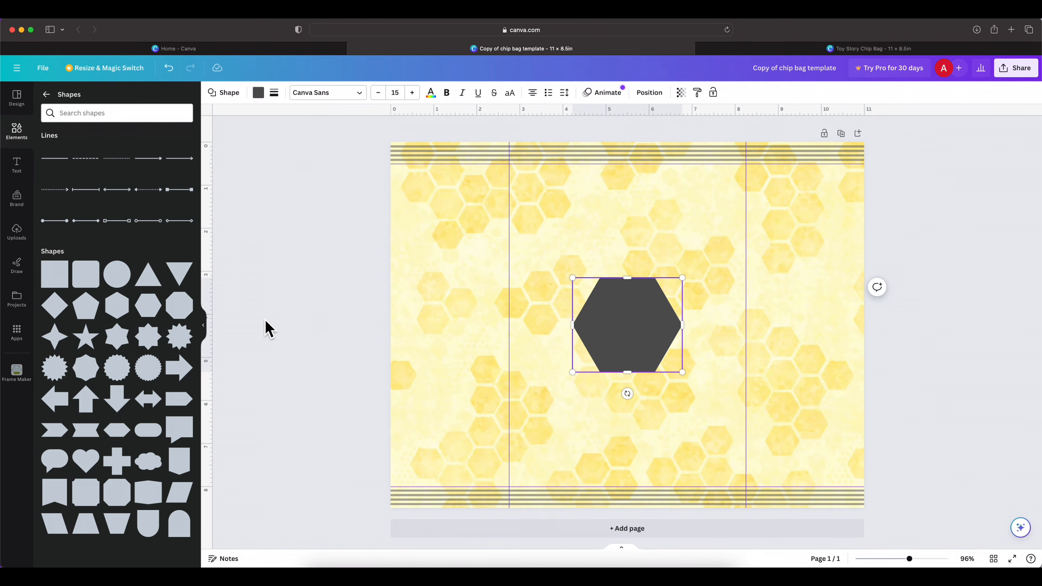
# Stretch the hexagon to about 4 in wide and 4 in tall and centre it on the page
pyautogui.moveTo(573, 326); pyautogui.dragTo(544, 326)
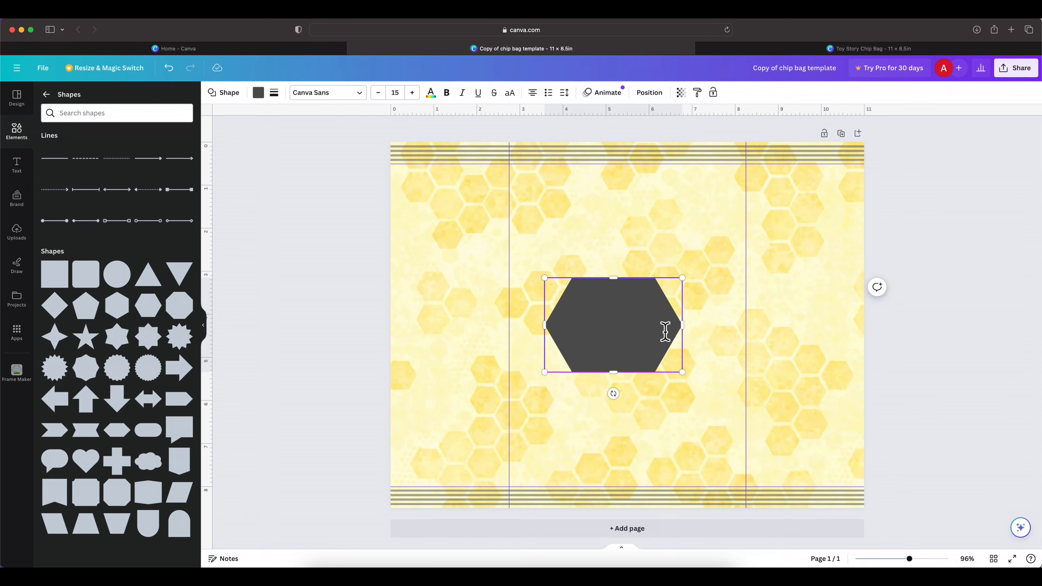
pyautogui.moveTo(683, 325); pyautogui.dragTo(715, 325)
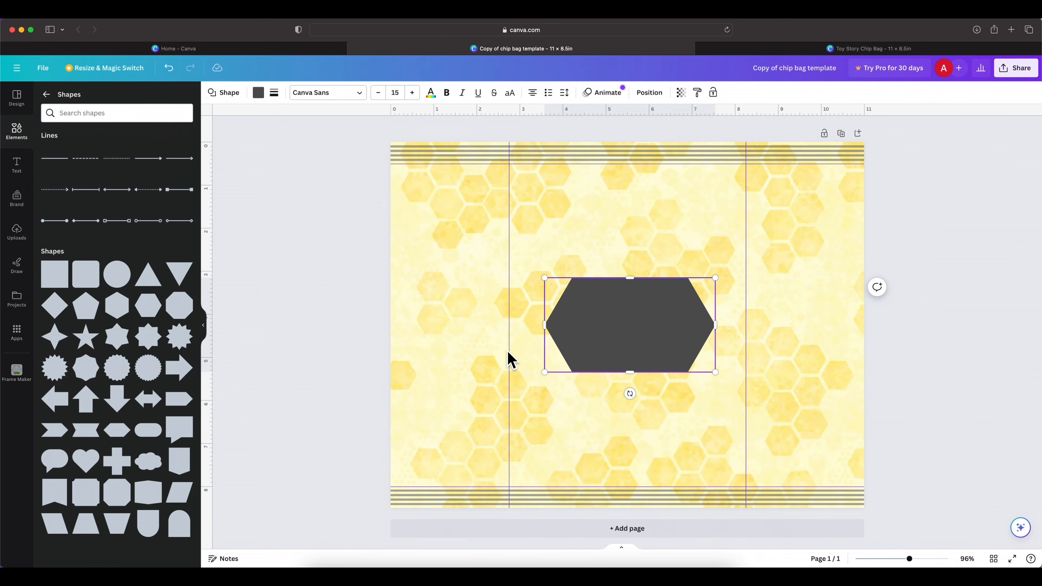
pyautogui.moveTo(630, 278); pyautogui.dragTo(630, 200)
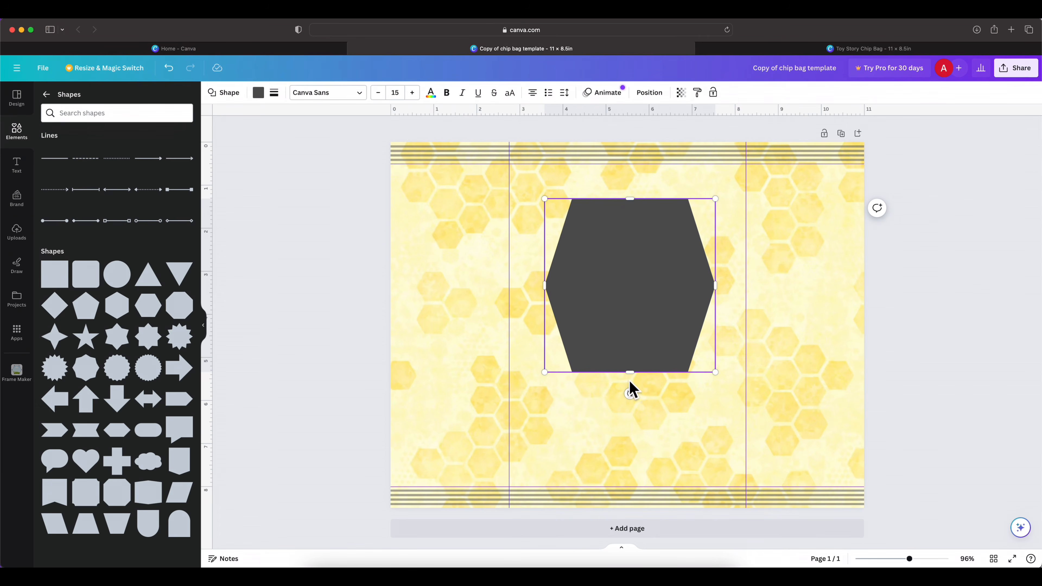
pyautogui.moveTo(624, 260); pyautogui.dragTo(621, 300)
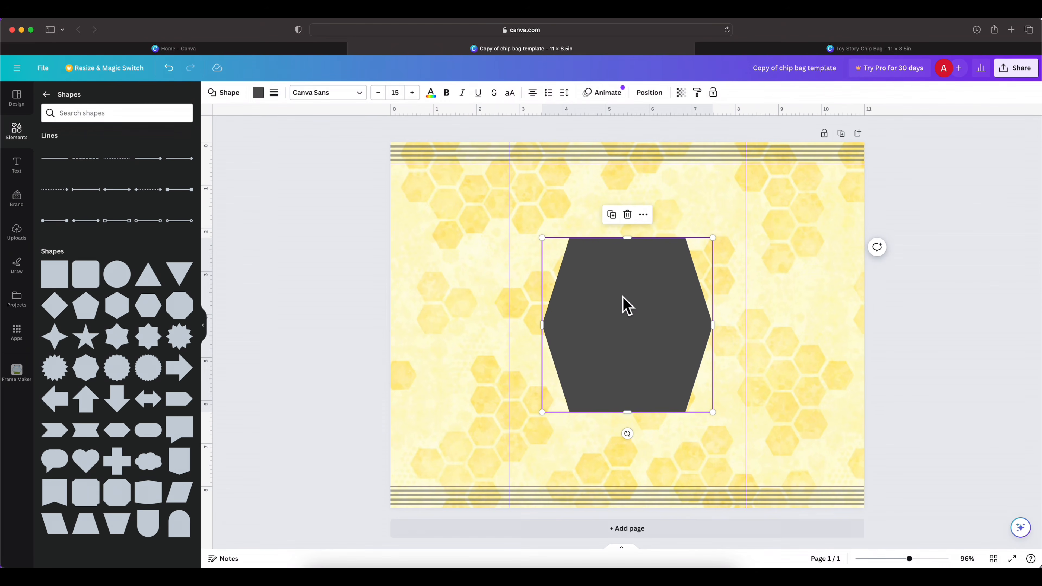
# Fill the hexagon with a light yellow from the background photo's colours and set its transparency to 100
pyautogui.click(259, 95)
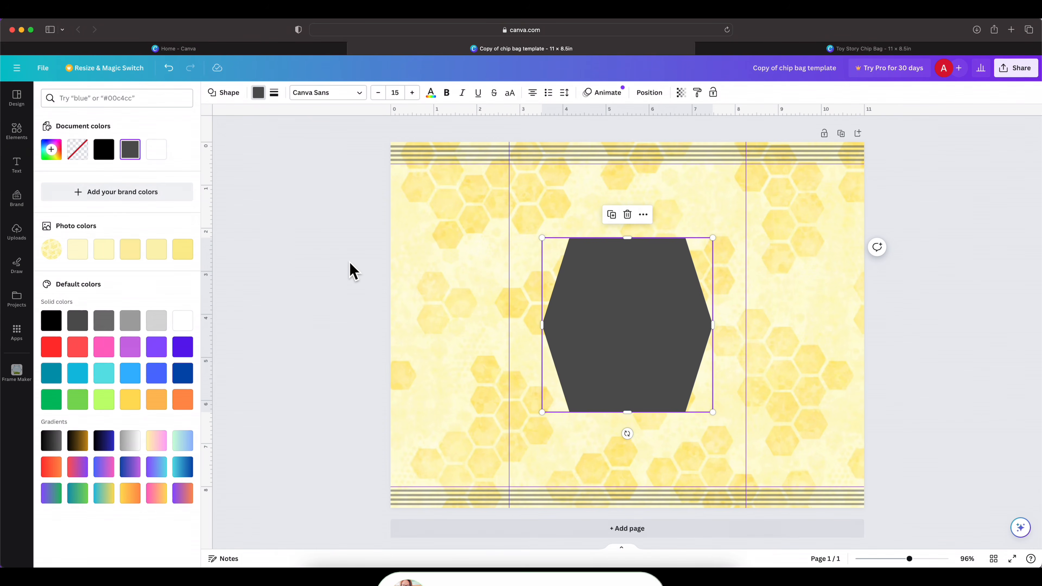
pyautogui.click(131, 251)
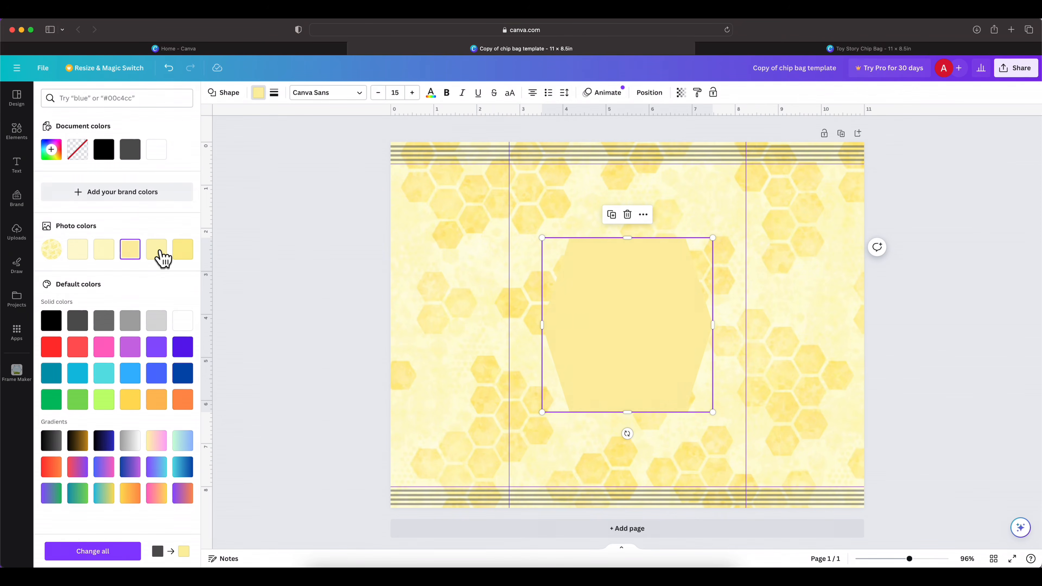
pyautogui.click(681, 99)
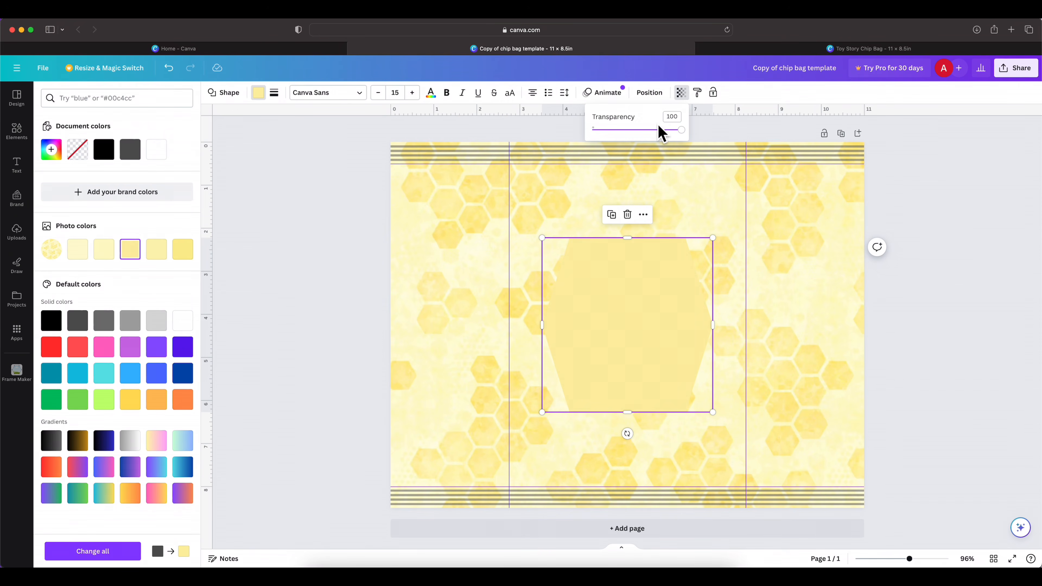
pyautogui.moveTo(658, 130); pyautogui.dragTo(681, 138)
pyautogui.click(266, 231)
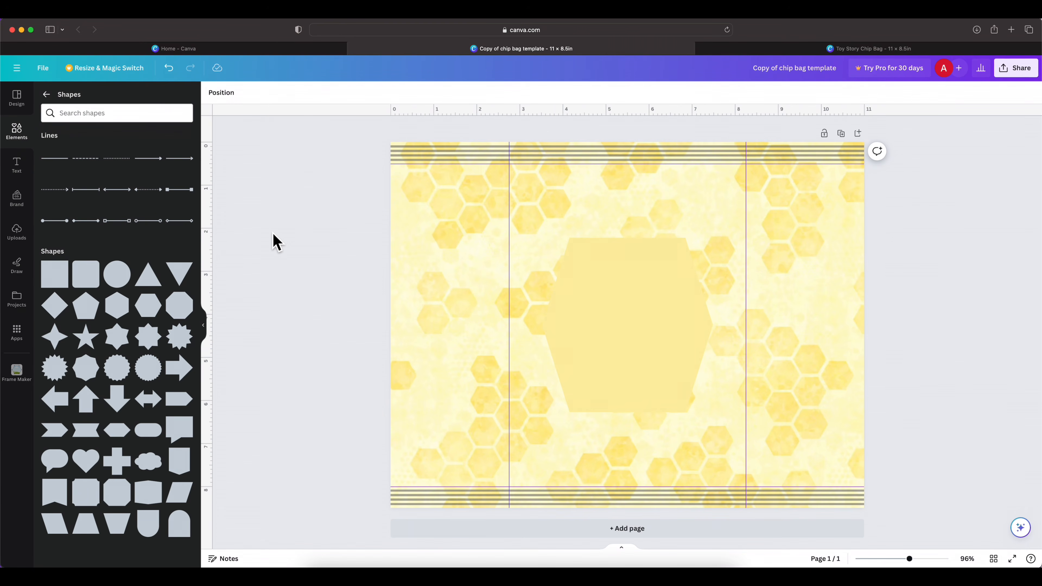
# Add a new text box over the hexagon and browse the ready-made font combinations
pyautogui.press('t')
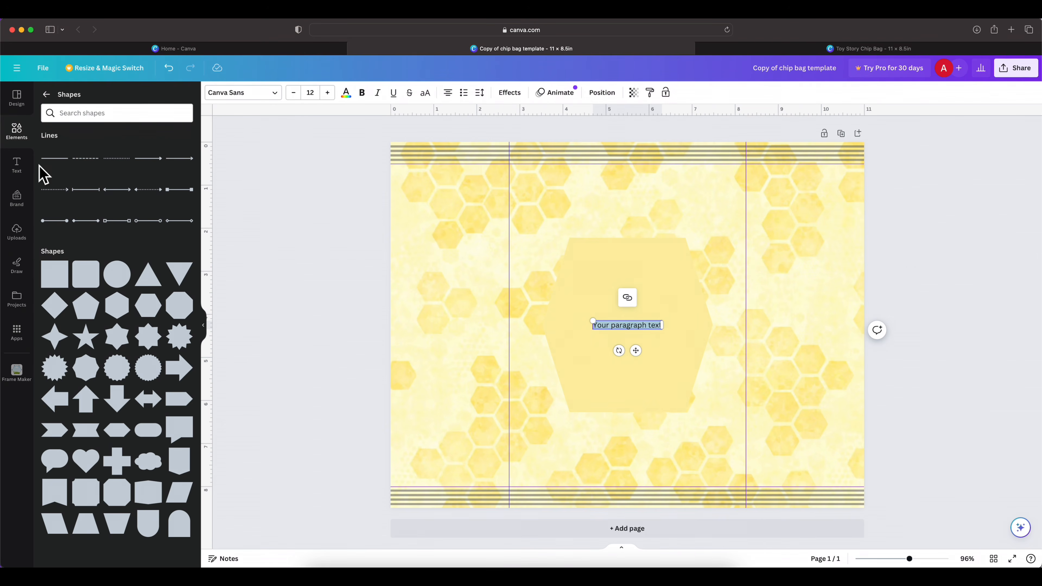
pyautogui.click(16, 168)
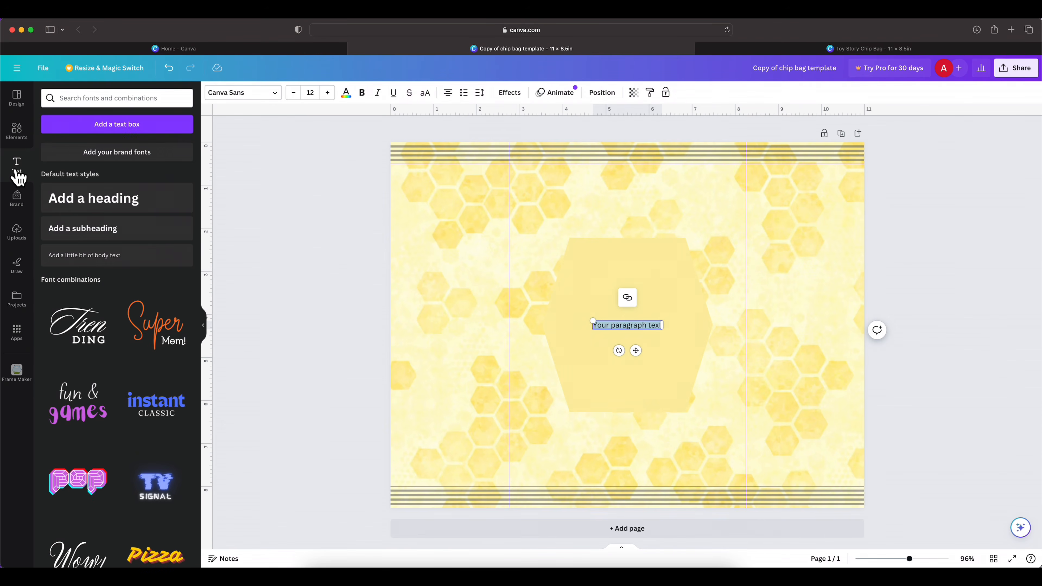
pyautogui.scroll(-4, 157, 367)
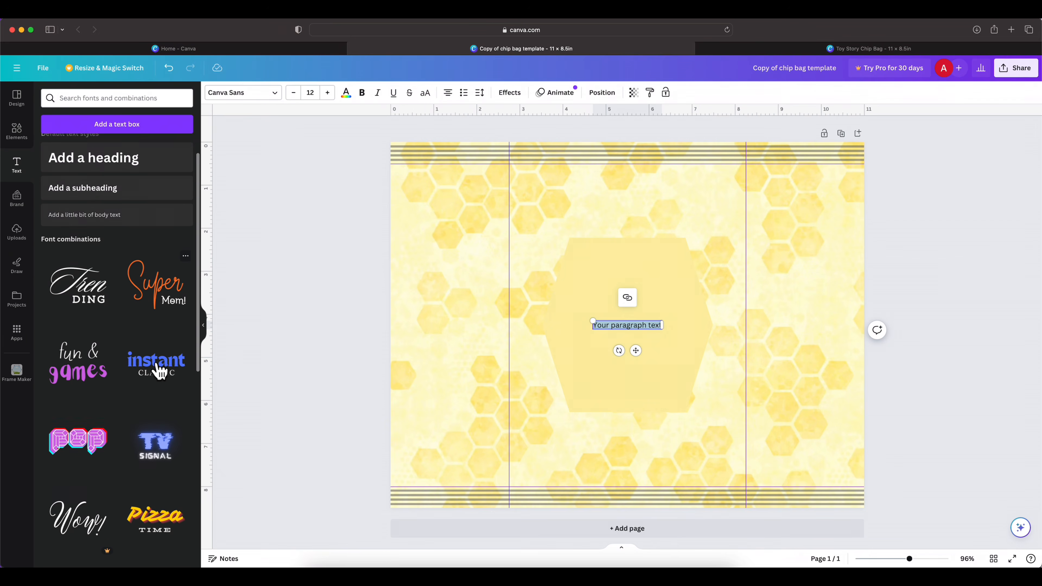
pyautogui.scroll(-5, 160, 372)
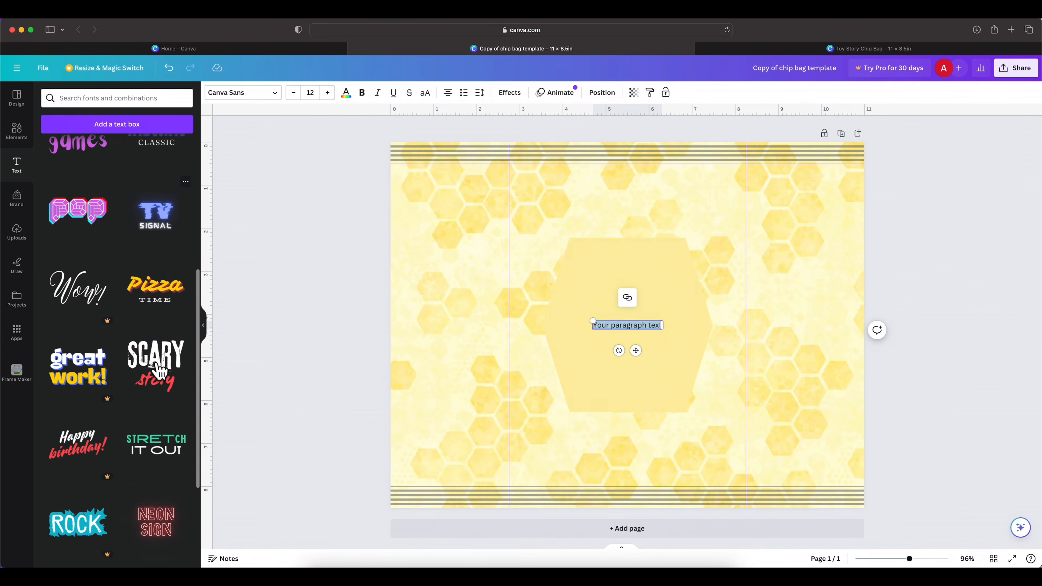
pyautogui.scroll(-2, 160, 372)
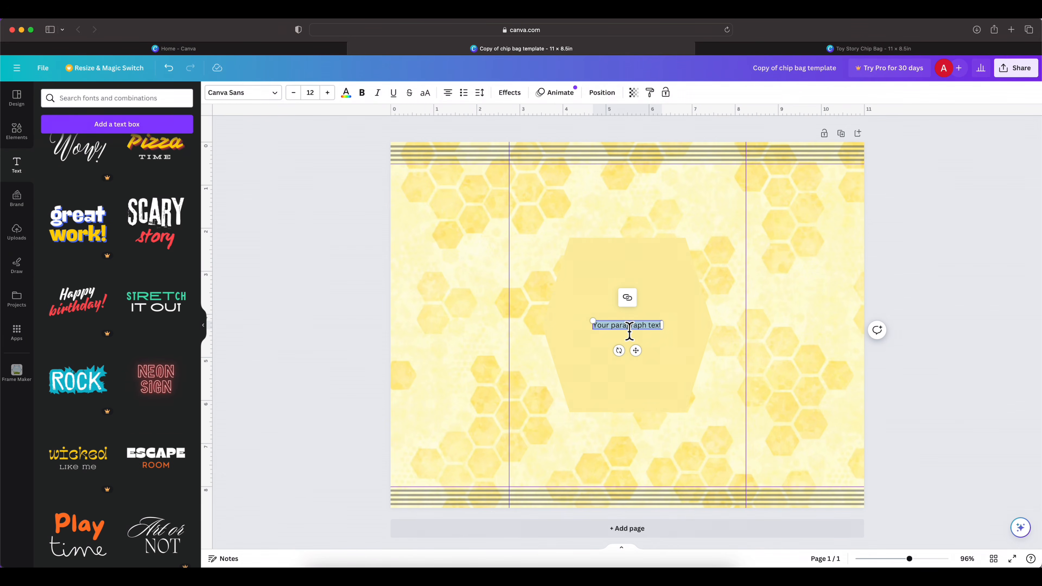
# Enter "Happy Bee Day" in the text box and enlarge it to size 53.8, stacked on three lines inside the hexagon
pyautogui.write('Happy')
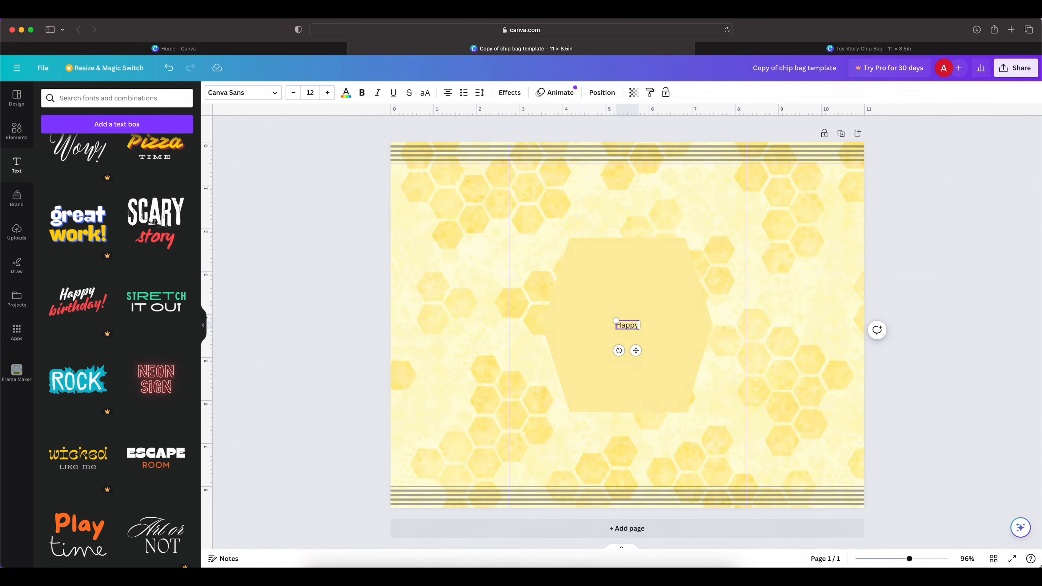
pyautogui.write(' Bee')
pyautogui.press('Return')
pyautogui.moveTo(647, 325); pyautogui.dragTo(690, 259)
pyautogui.moveTo(624, 358); pyautogui.dragTo(578, 390)
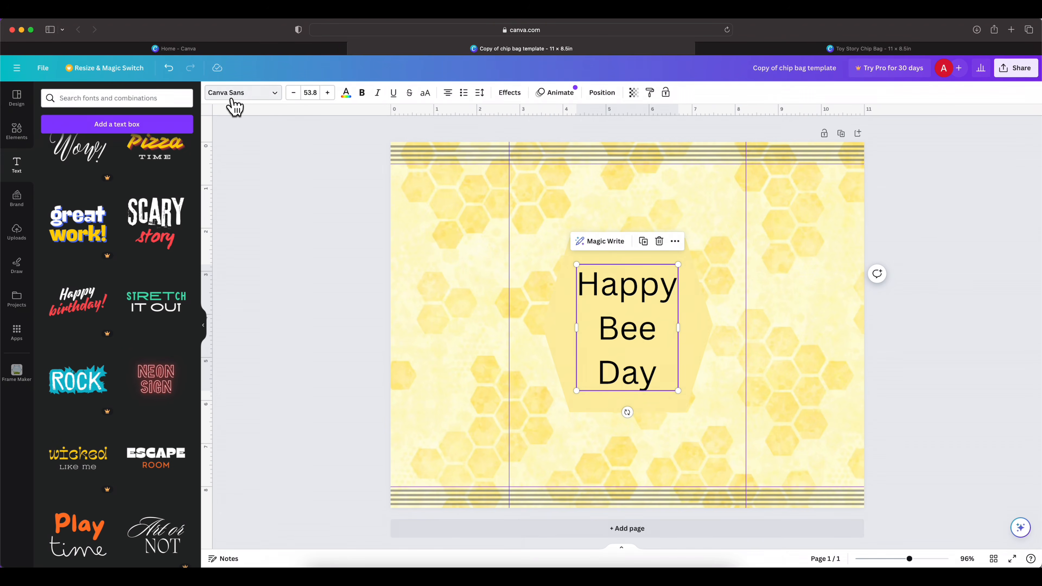
# Change the font of the "Happy Bee Day" text to Bobby Jones
pyautogui.click(245, 99)
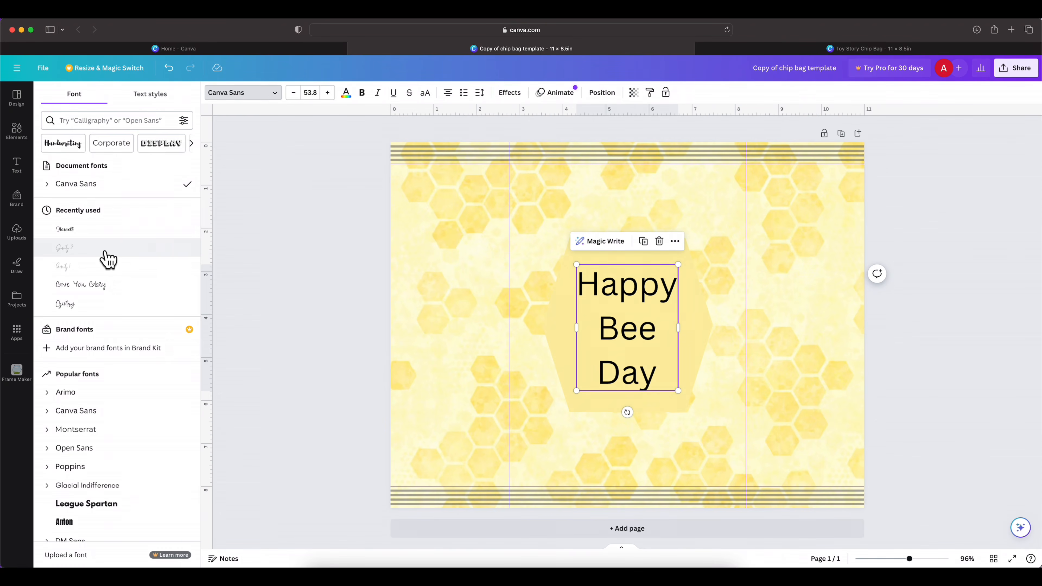
pyautogui.scroll(-5, 105, 258)
pyautogui.scroll(-7, 108, 259)
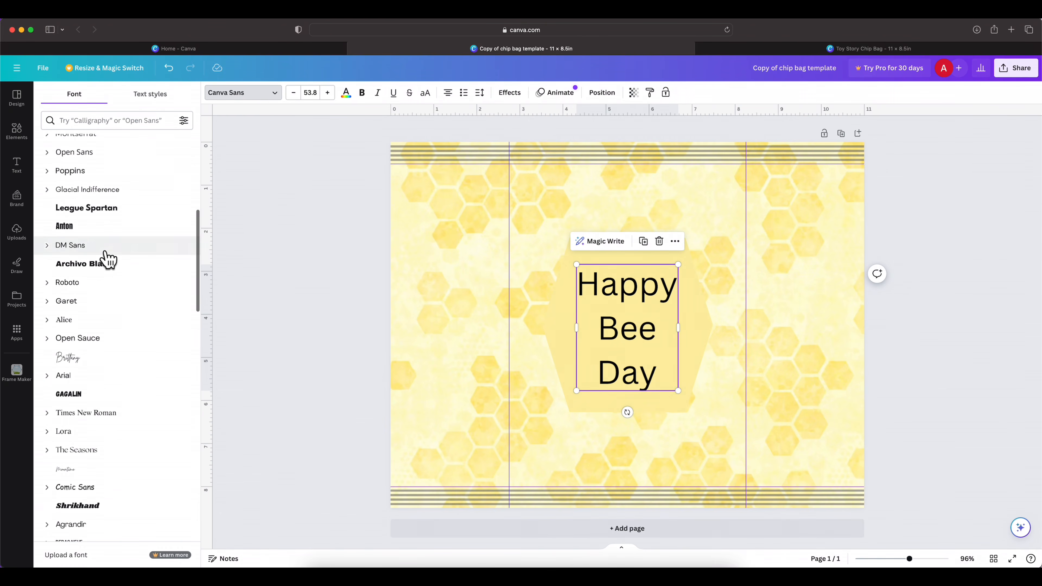
pyautogui.scroll(-7, 108, 259)
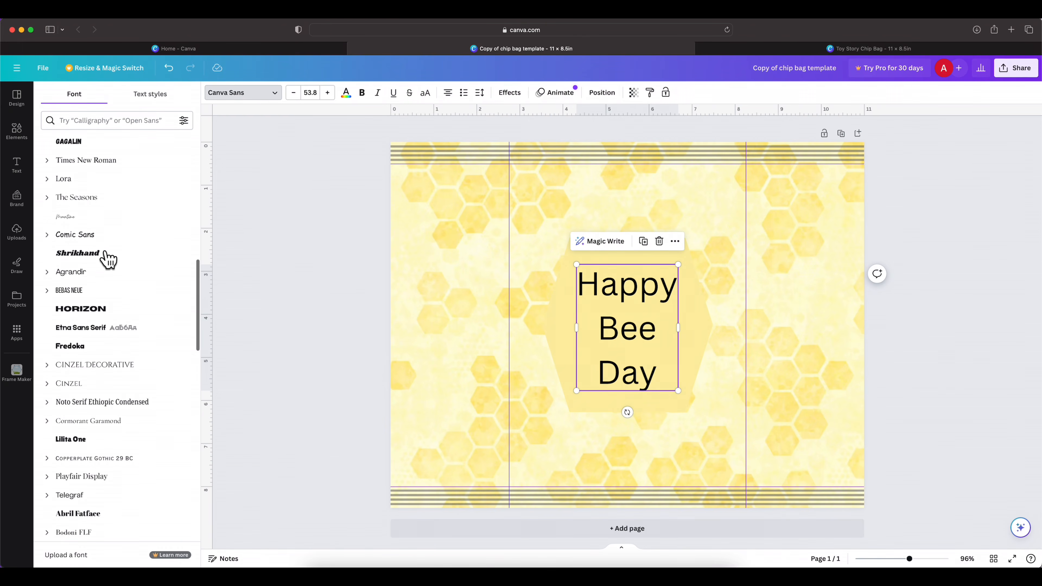
pyautogui.scroll(-2, 108, 259)
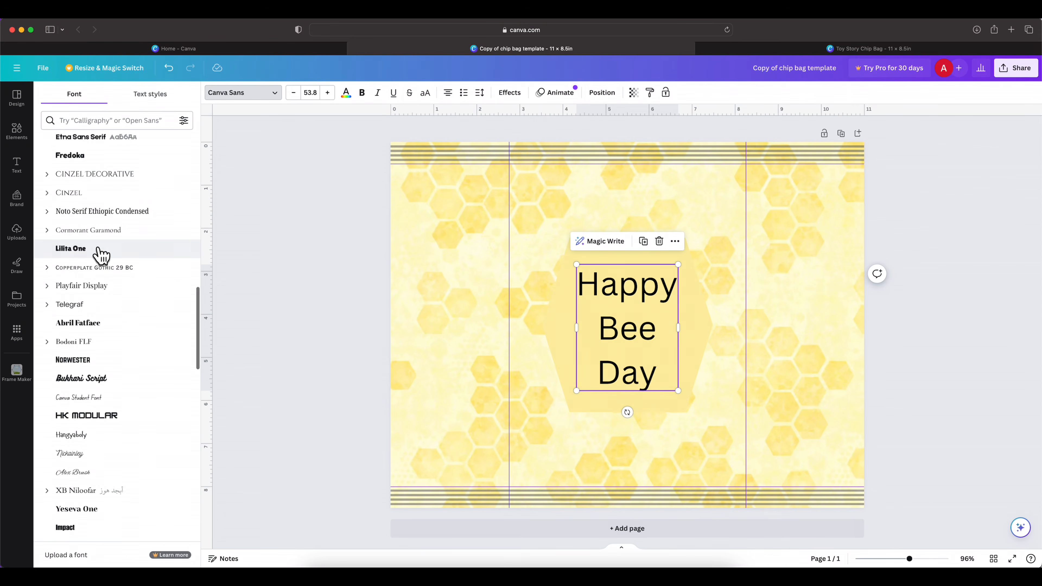
pyautogui.click(101, 250)
pyautogui.scroll(-4, 98, 249)
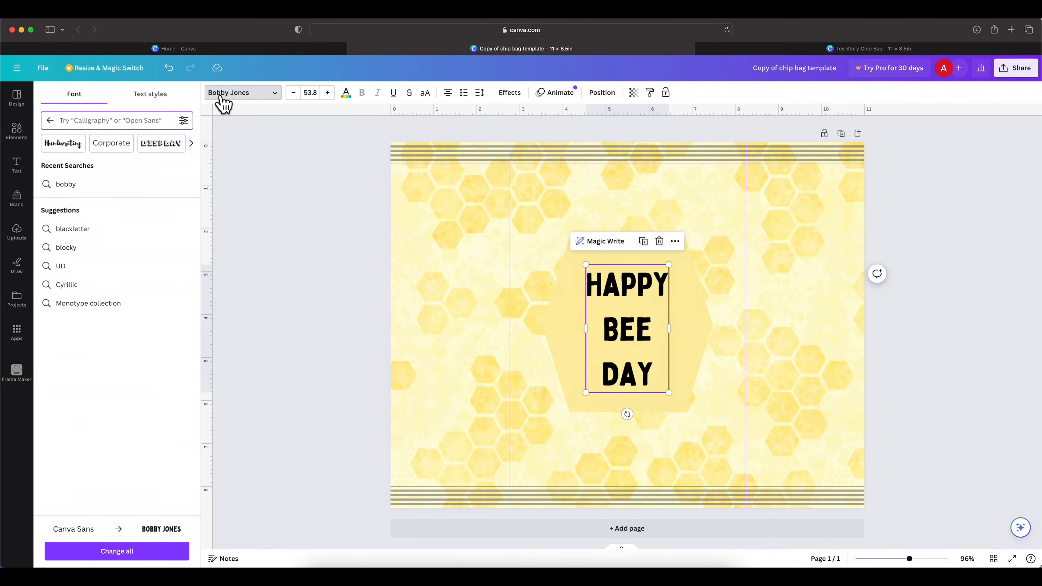
pyautogui.click(318, 308)
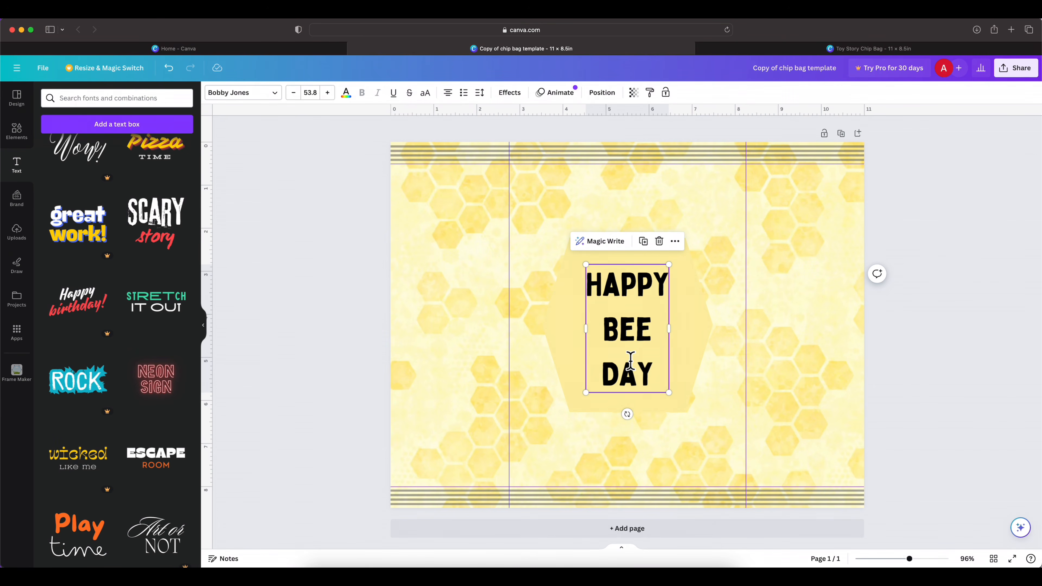
# Tighten the text's line spacing, widen its letter spacing, enlarge it to size 58.4 and recentre it in the hexagon
pyautogui.click(484, 96)
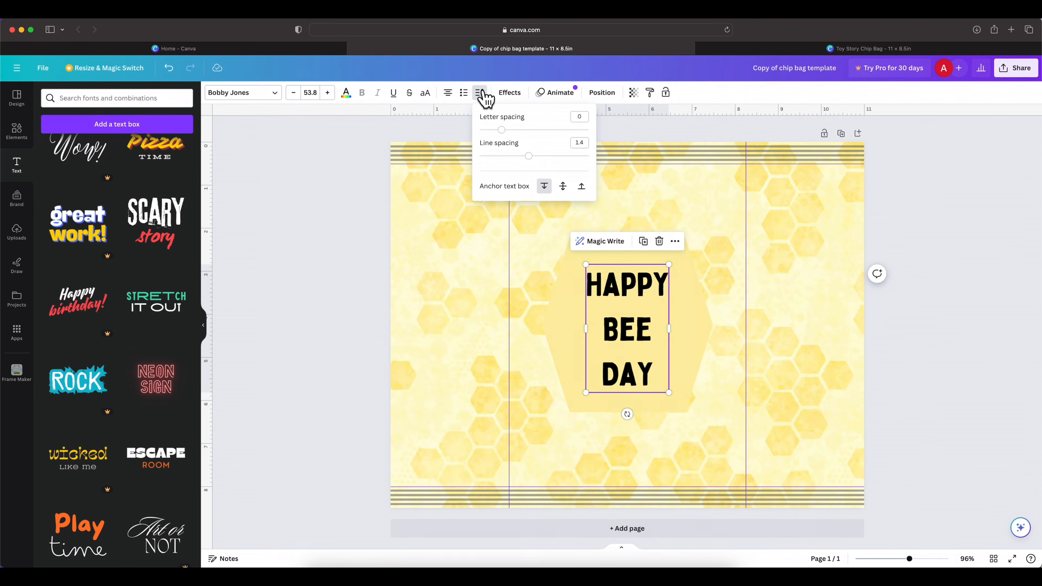
pyautogui.moveTo(526, 156); pyautogui.dragTo(508, 130)
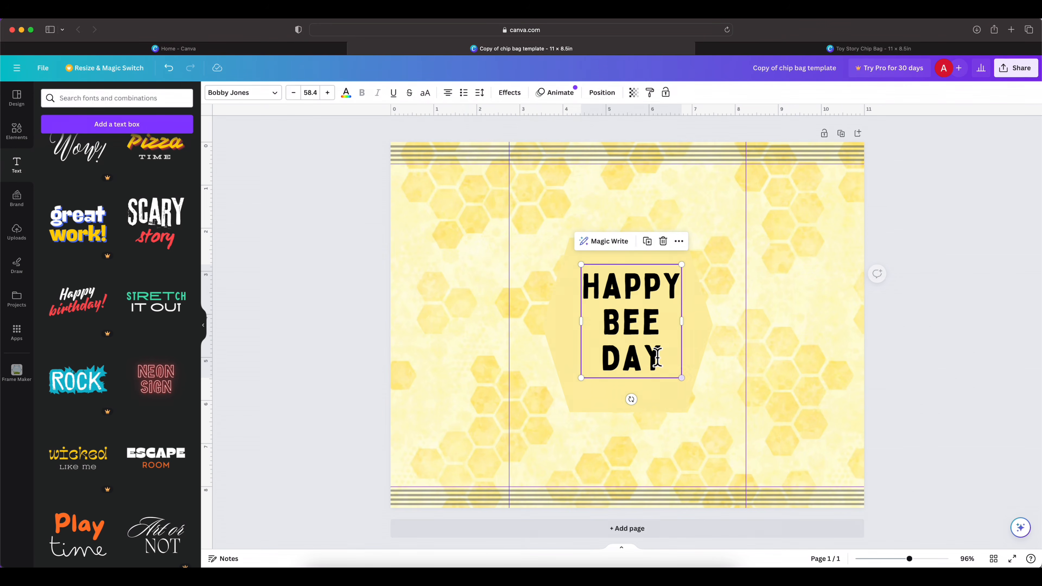
pyautogui.moveTo(656, 340); pyautogui.dragTo(654, 346)
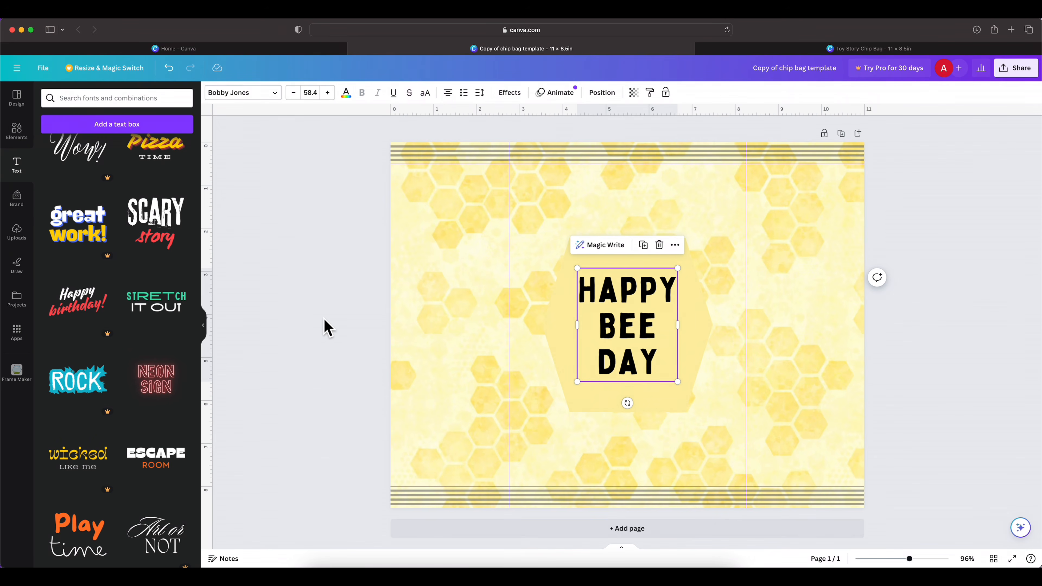
# Search the whole element library for "bee" and show all matching graphics
pyautogui.click(15, 138)
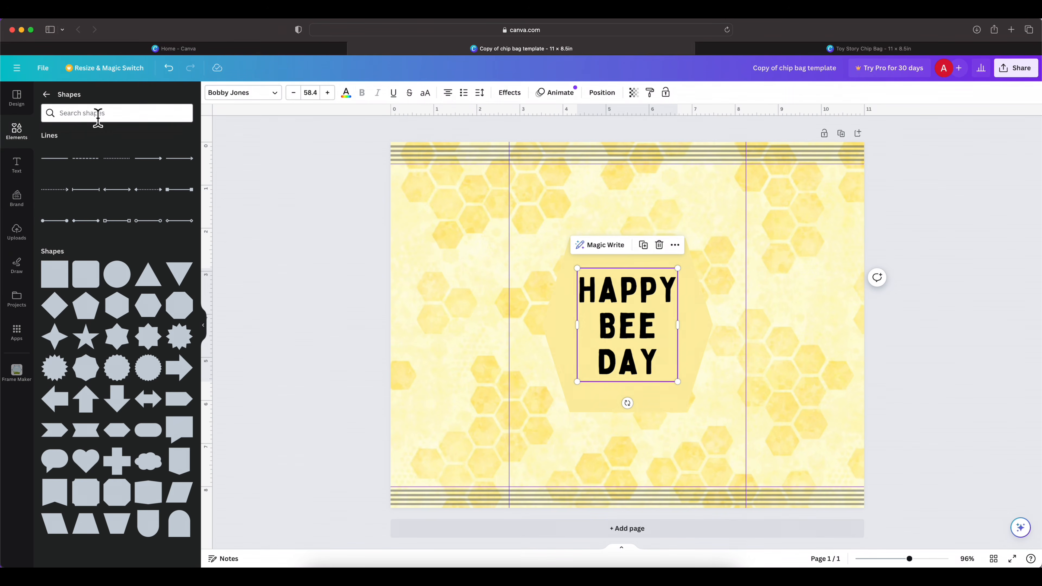
pyautogui.click(47, 95)
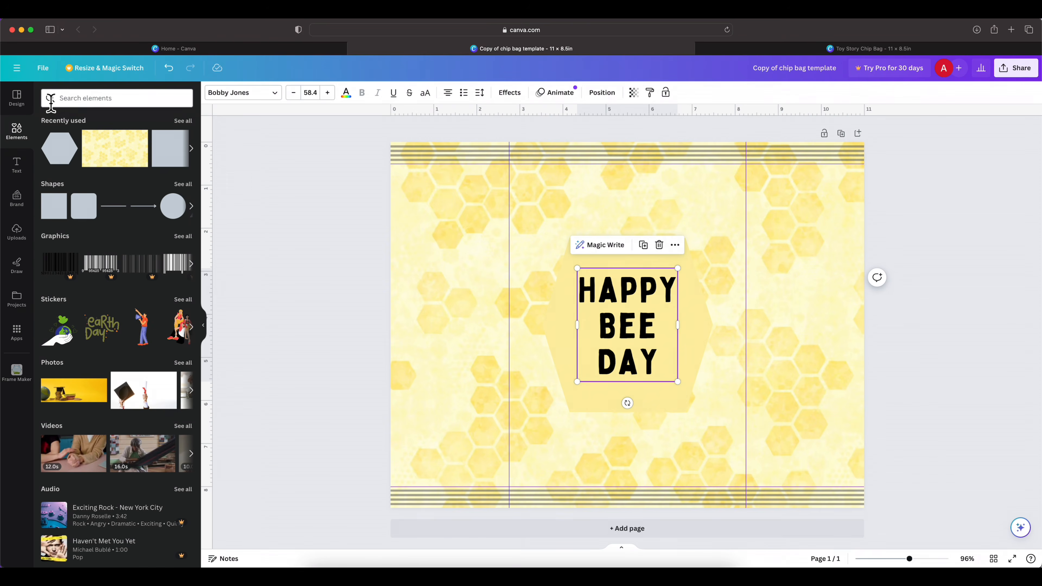
pyautogui.click(83, 101)
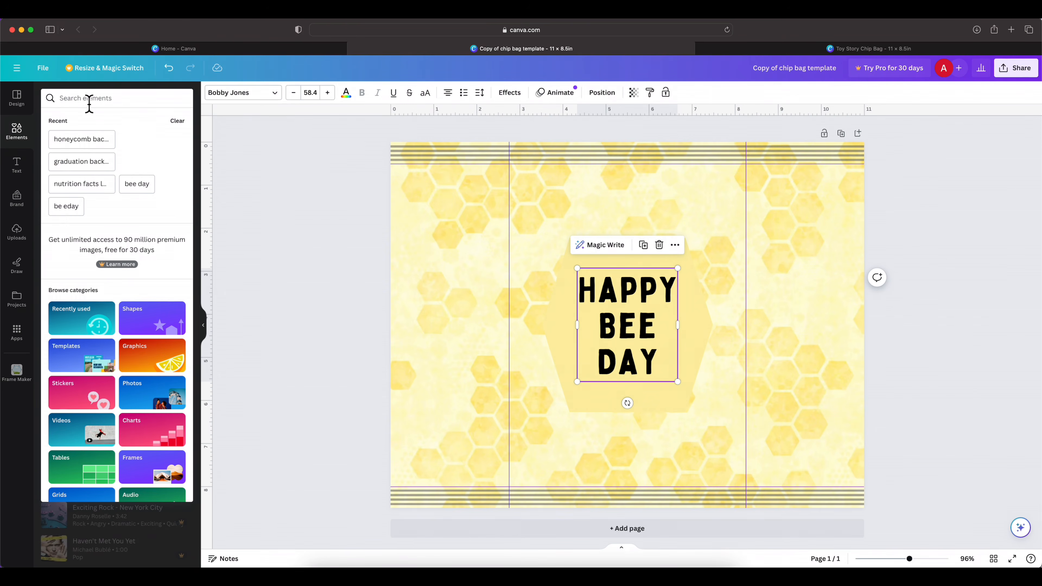
pyautogui.write('bee')
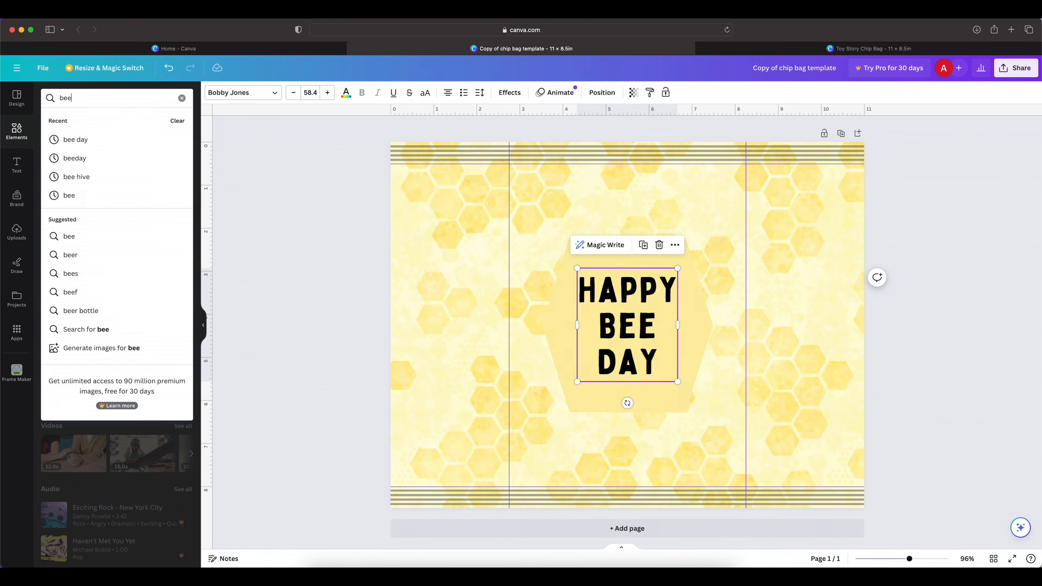
pyautogui.press('Return')
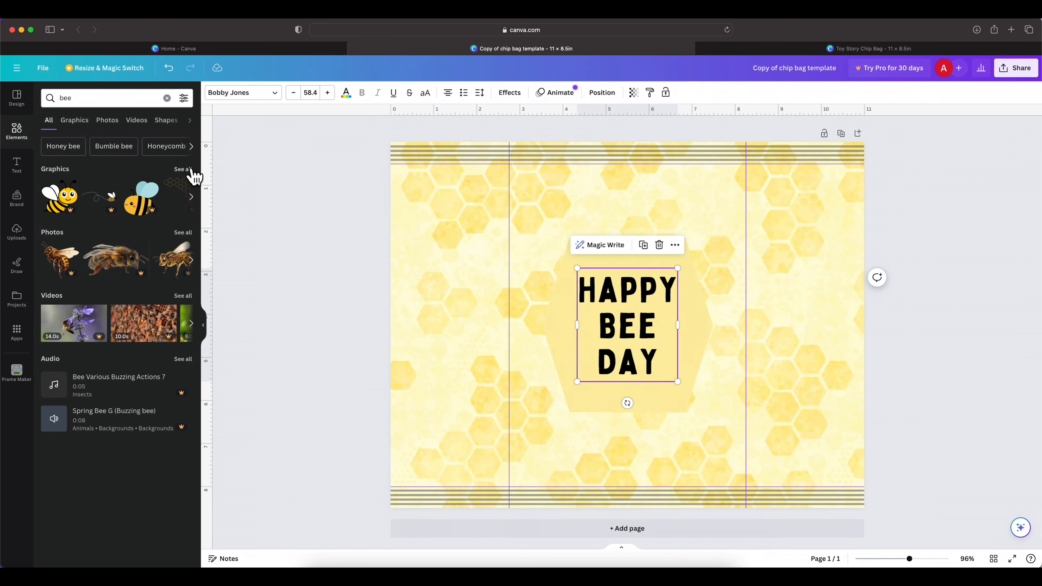
pyautogui.click(183, 169)
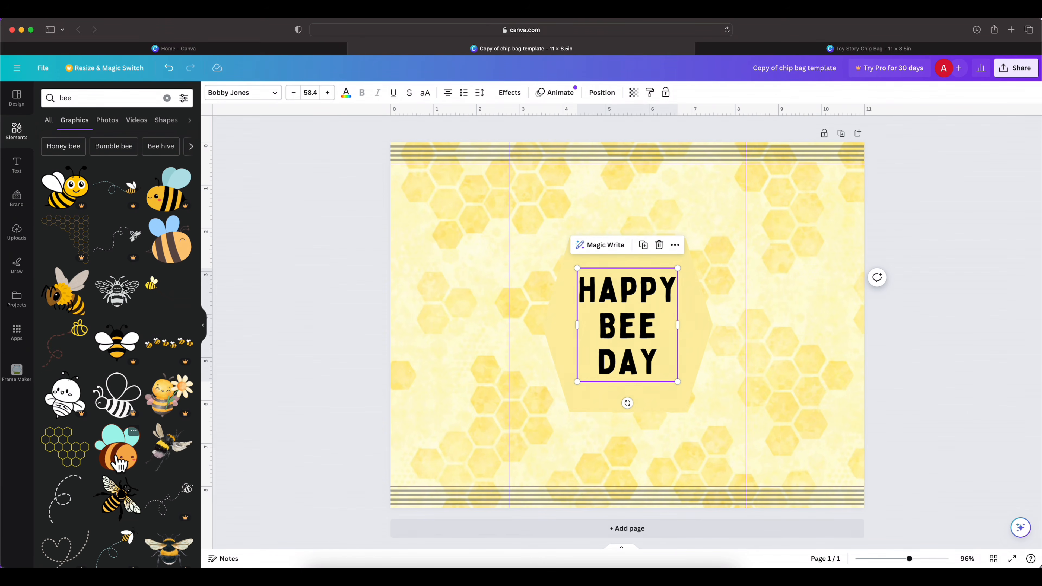
# Add the cartoon bee with aqua wings, shrink it to about 1.9 in wide, and tilt it over the hexagon's upper-left corner
pyautogui.click(119, 464)
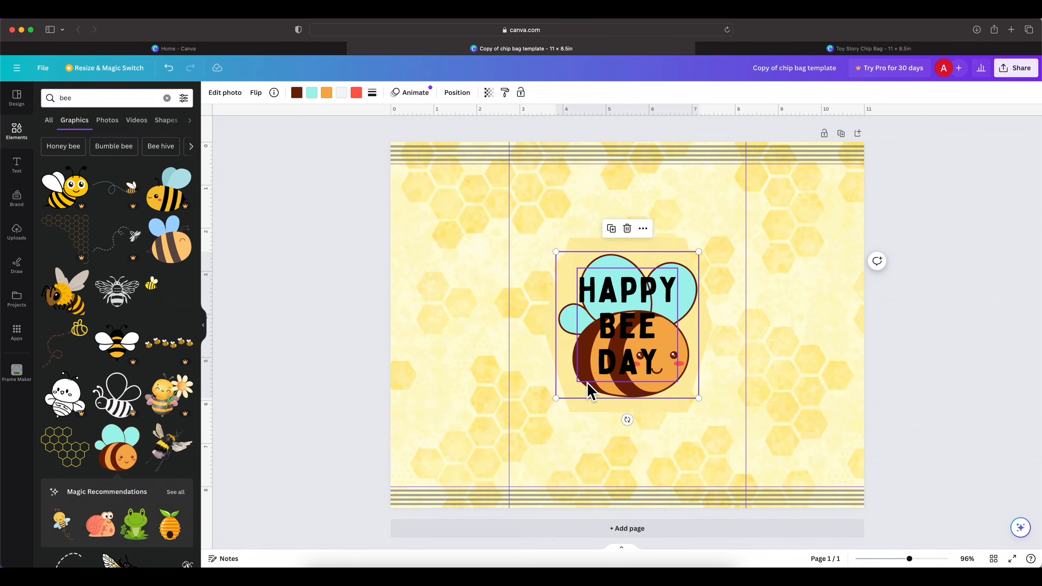
pyautogui.moveTo(589, 389); pyautogui.dragTo(464, 382)
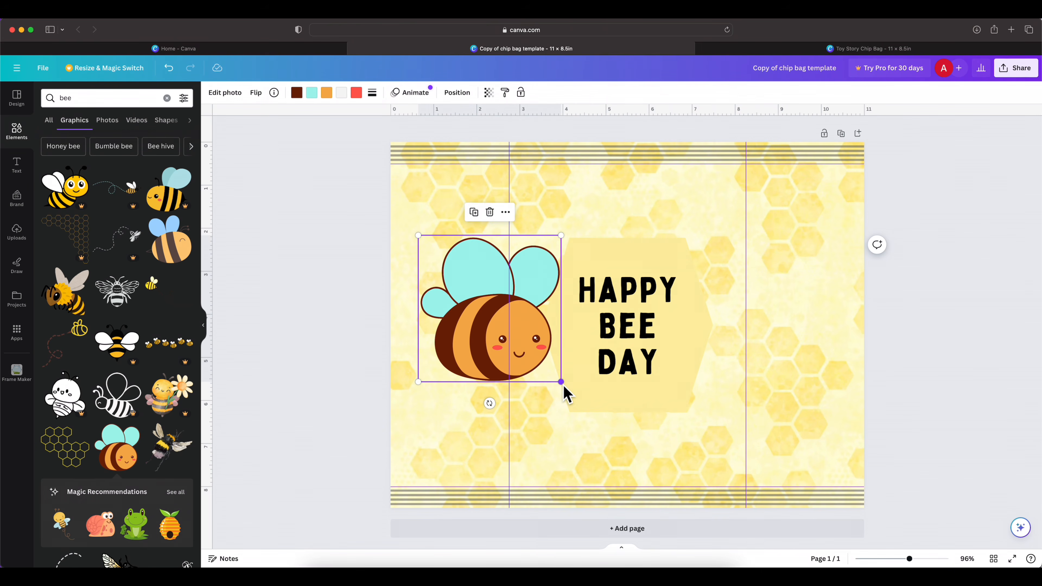
pyautogui.moveTo(561, 383); pyautogui.dragTo(588, 281)
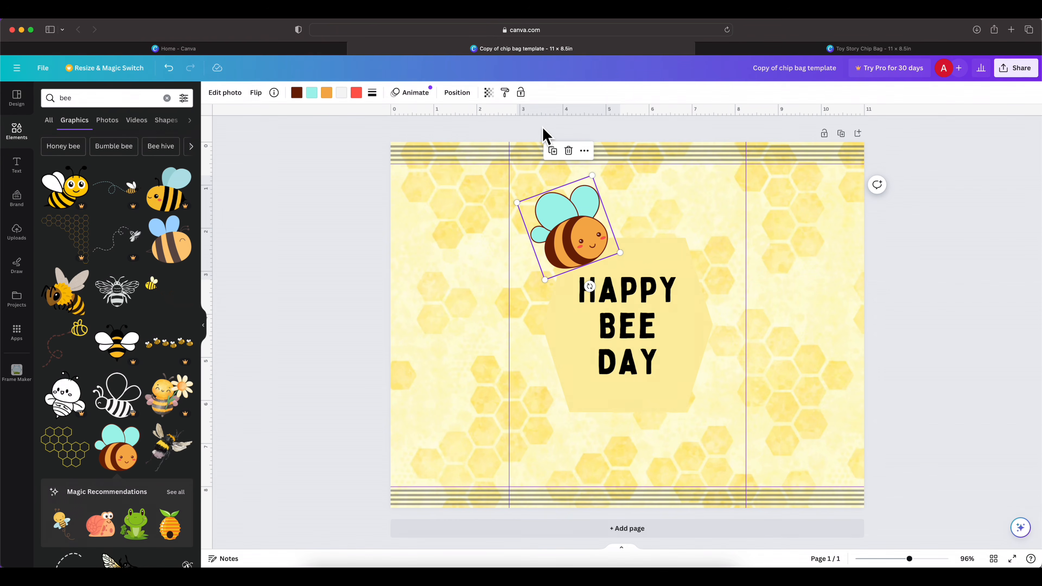
# Recolour the bee's orange body with the deepest yellow from the background photo's colours, darken its brown stripes and mute its aqua wings
pyautogui.click(327, 95)
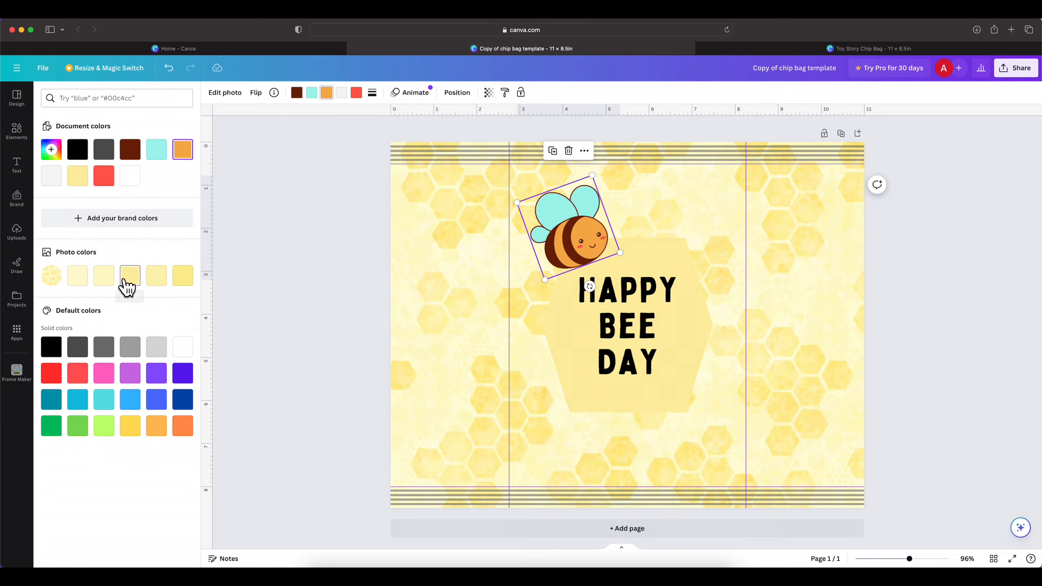
pyautogui.click(79, 283)
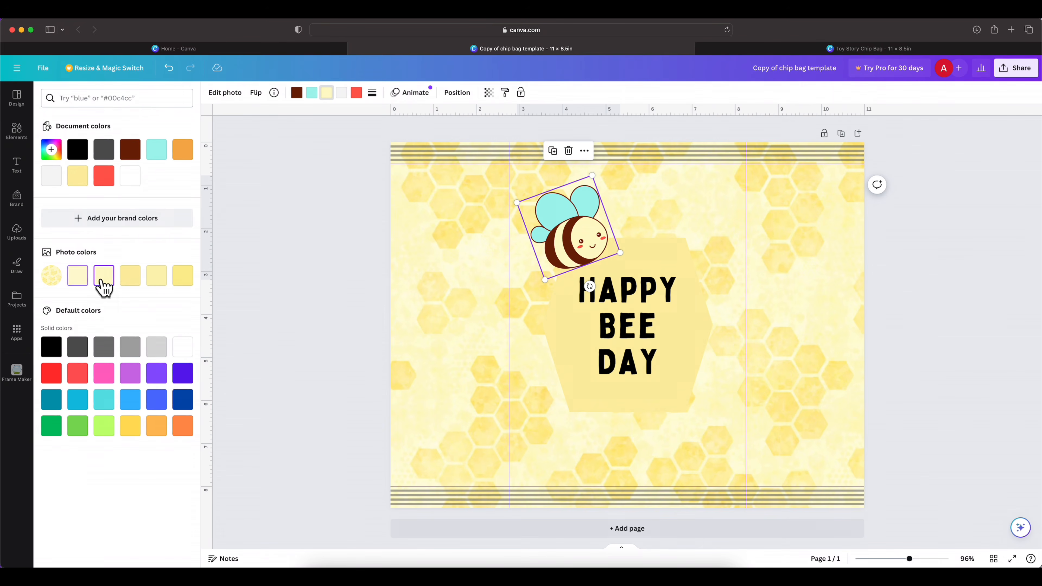
pyautogui.click(132, 281)
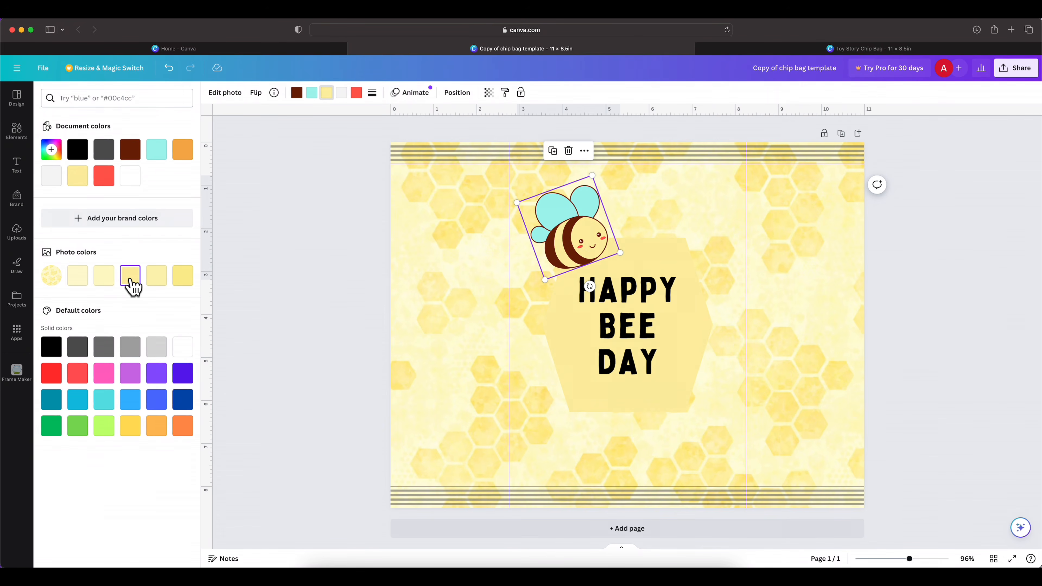
pyautogui.click(108, 283)
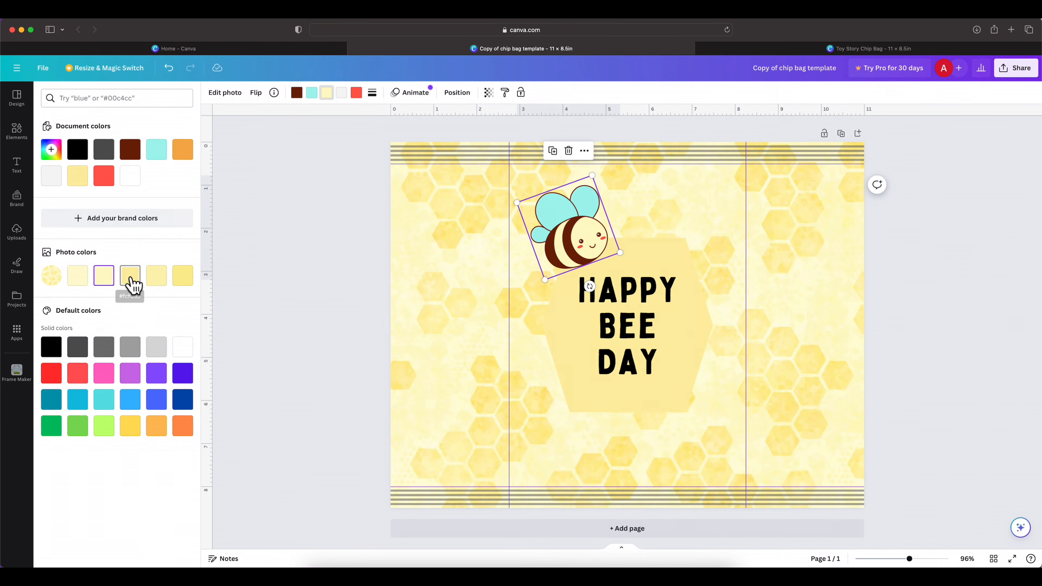
pyautogui.click(166, 284)
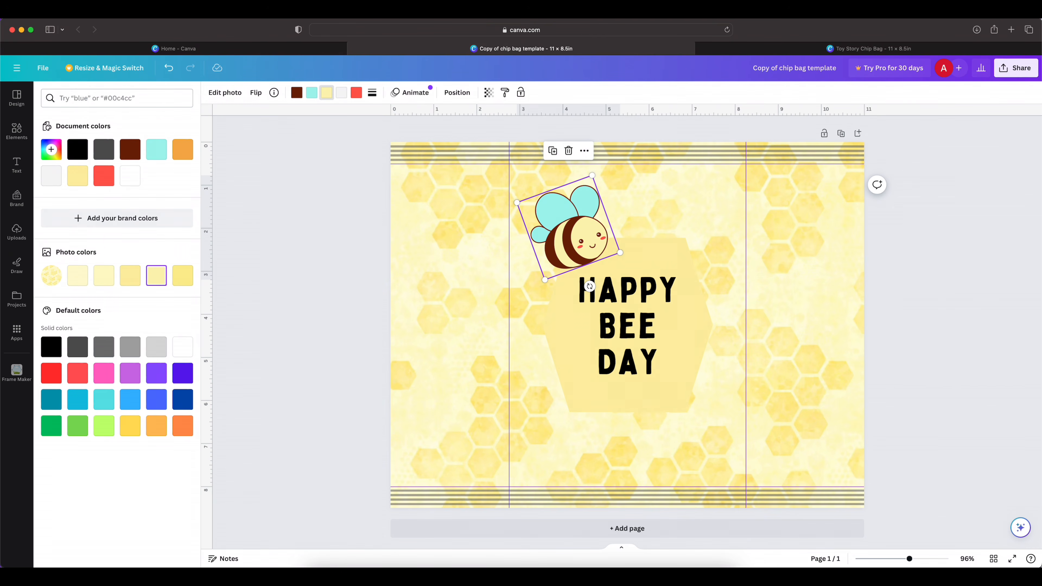
pyautogui.click(186, 279)
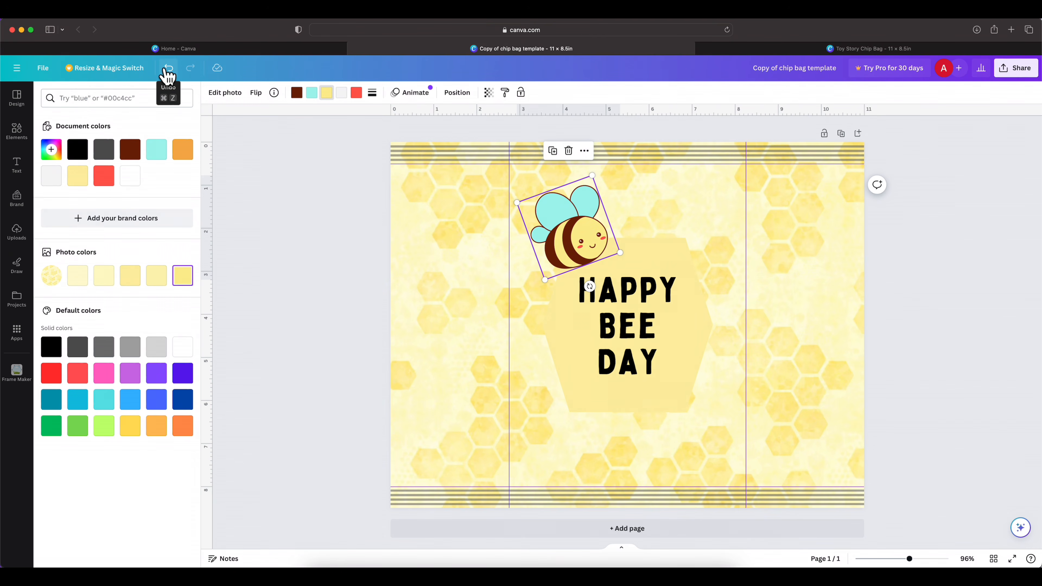
pyautogui.click(183, 151)
pyautogui.click(182, 277)
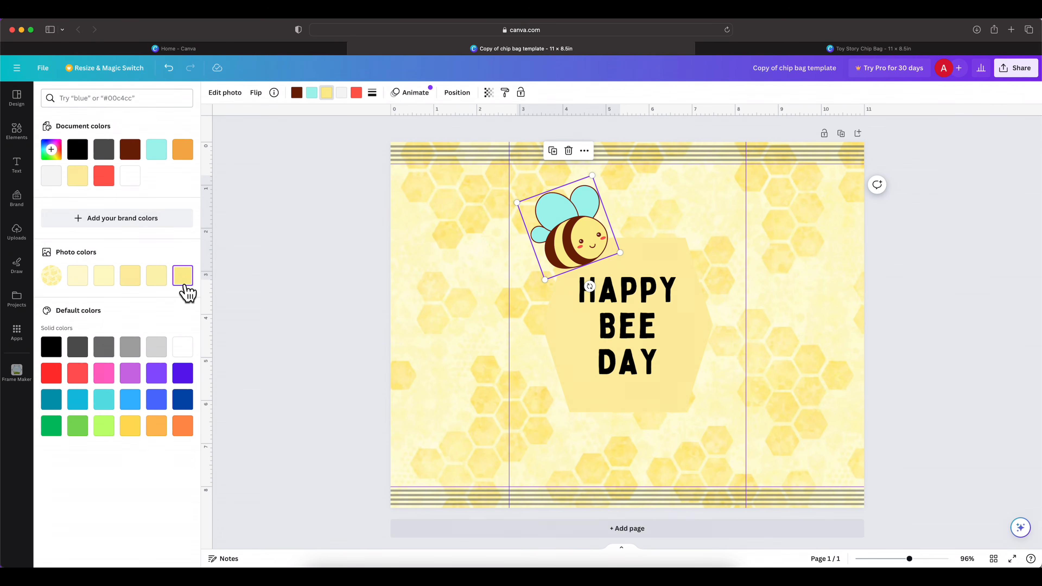
pyautogui.click(582, 384)
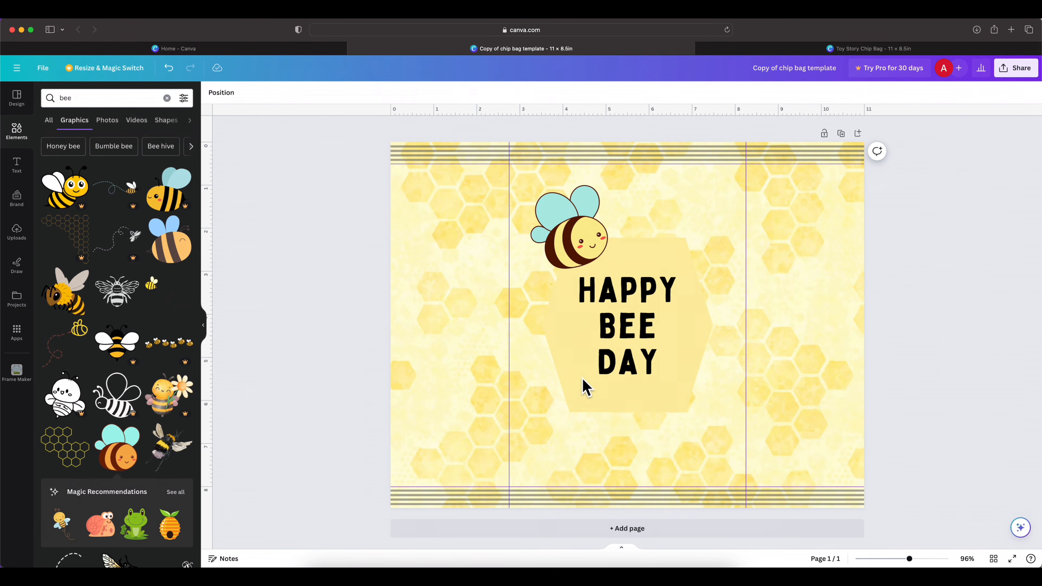
# Duplicate the recoloured bee and move the copy to the hexagon's lower-right corner
pyautogui.click(595, 248)
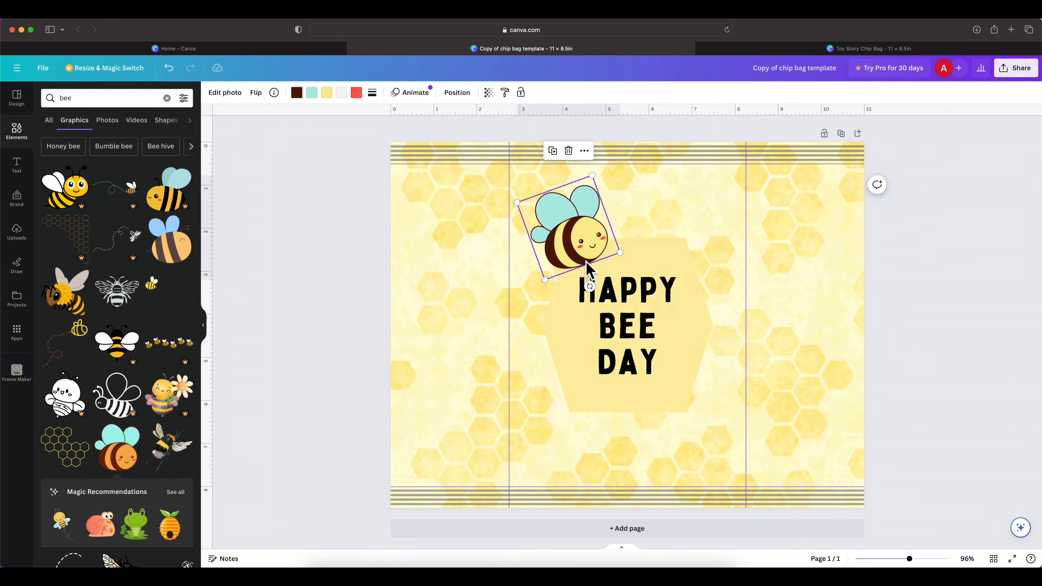
pyautogui.press('super+d')
pyautogui.rightClick(579, 235)
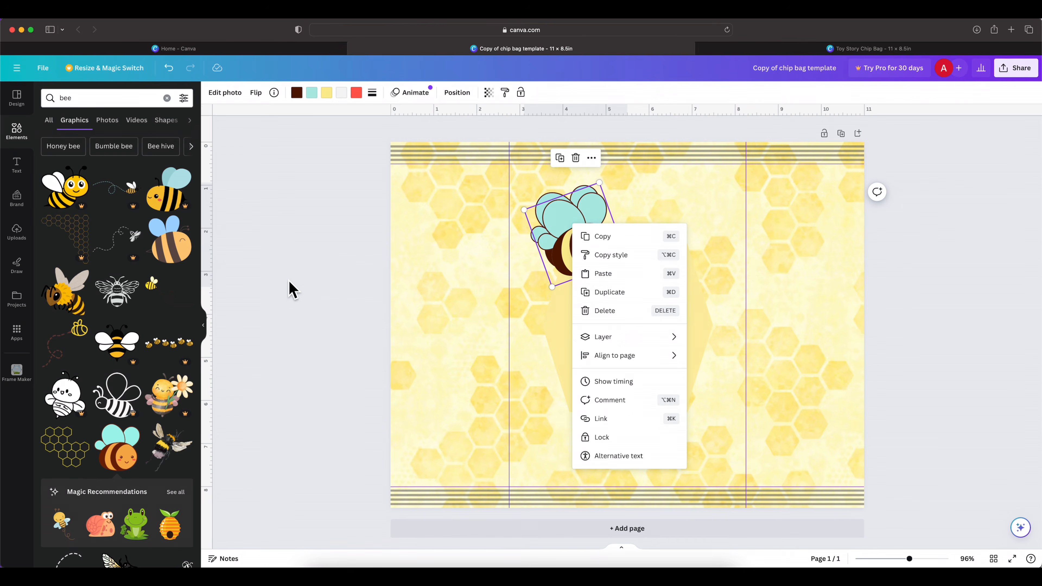
pyautogui.moveTo(565, 253); pyautogui.dragTo(681, 431)
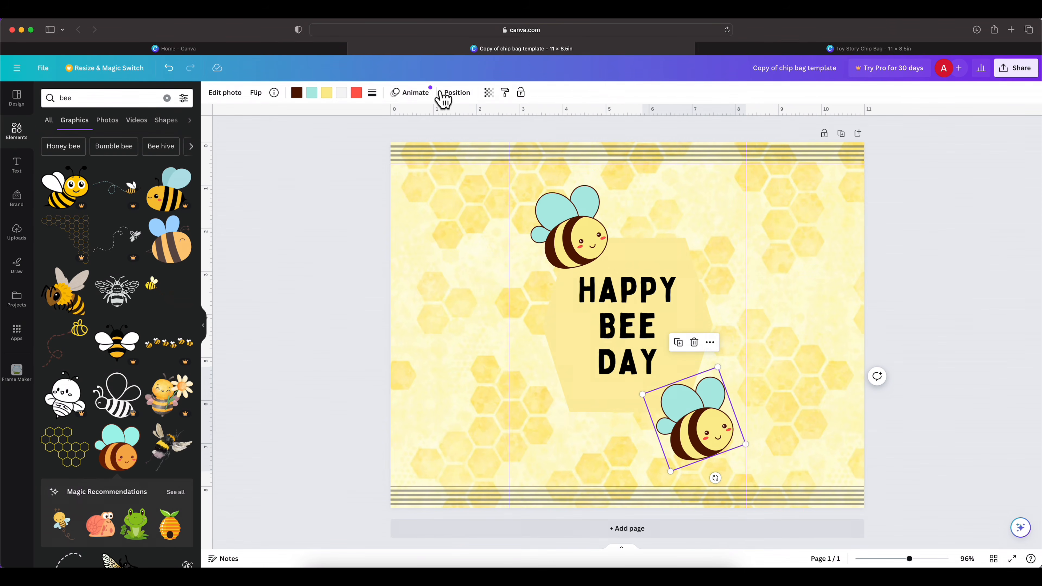
# Flip the lower bee horizontally, tilt it the opposite way, and shift it slightly left against the hexagon's corner
pyautogui.click(255, 93)
pyautogui.click(289, 121)
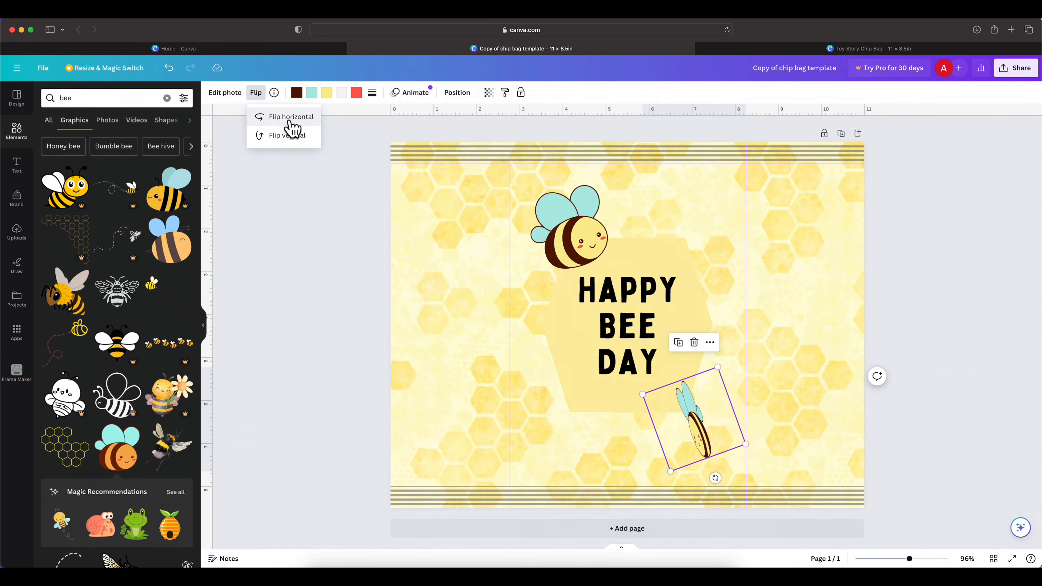
pyautogui.click(714, 491)
pyautogui.moveTo(714, 491); pyautogui.dragTo(667, 482)
pyautogui.moveTo(690, 430); pyautogui.dragTo(676, 433)
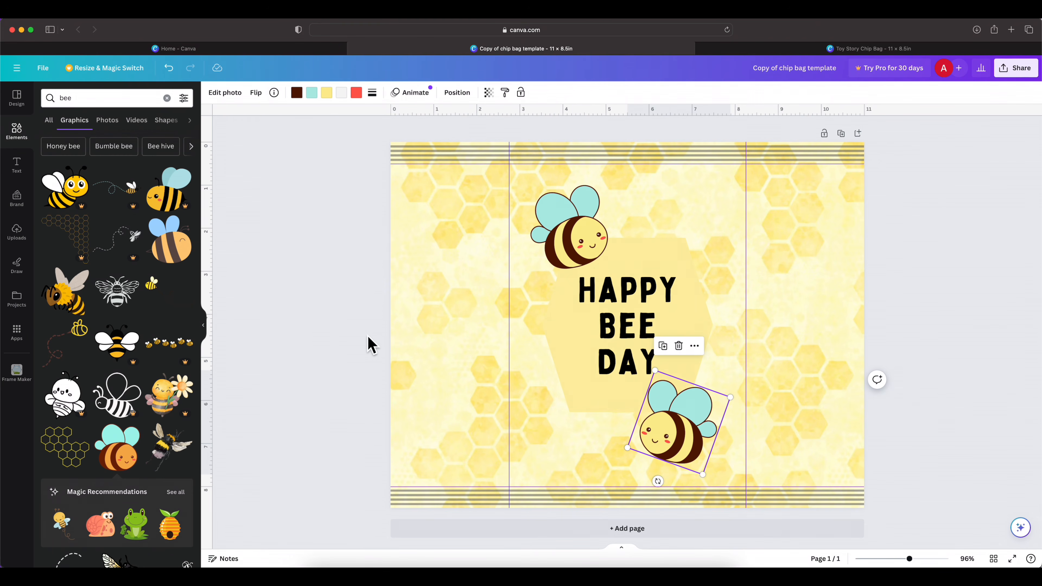
pyautogui.click(320, 326)
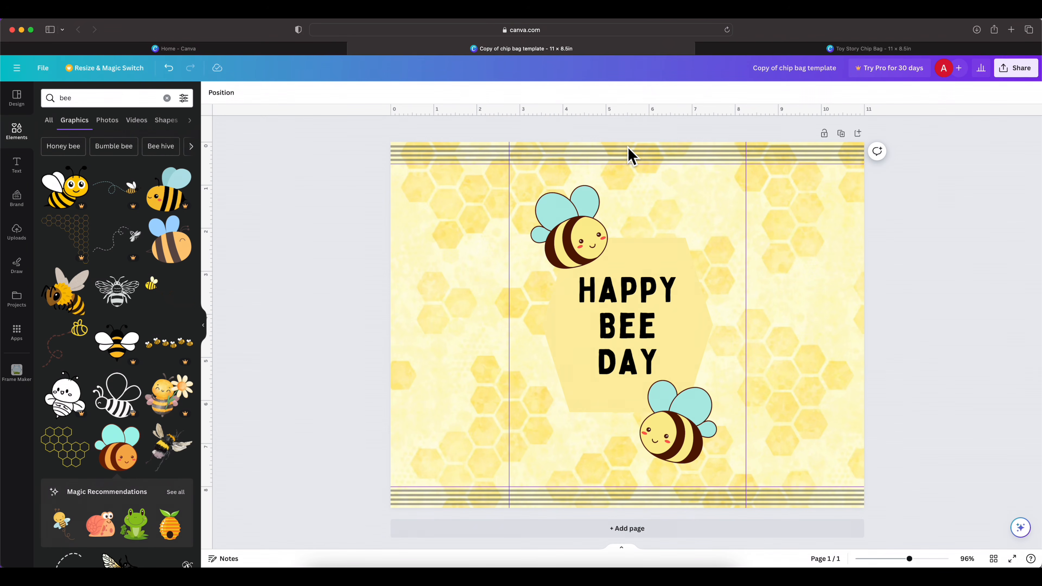
# Change the "Happy Bee Day" text colour to the dark brown of the bees' stripes from the document colours
pyautogui.click(627, 333)
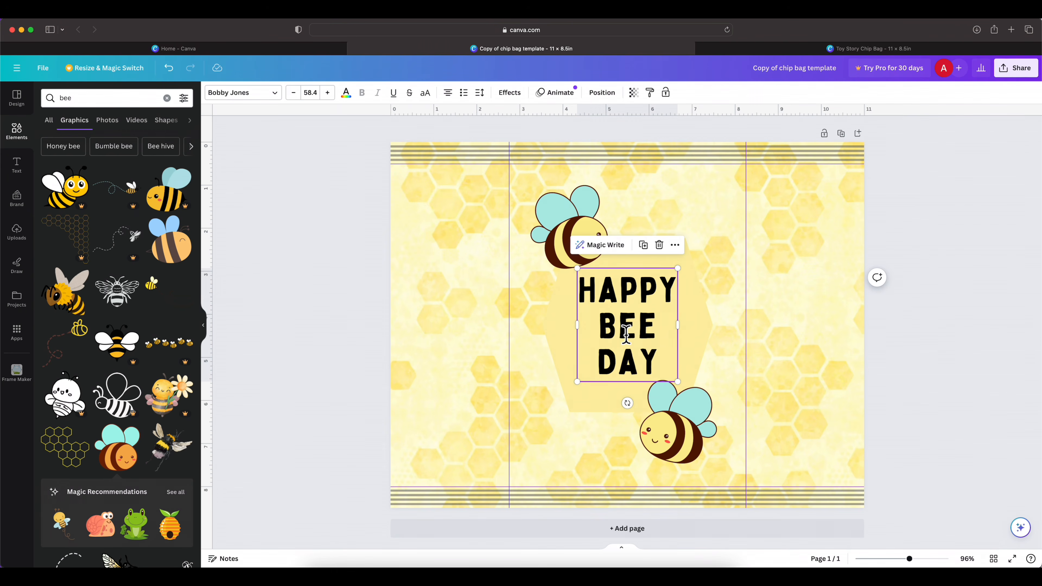
pyautogui.click(346, 93)
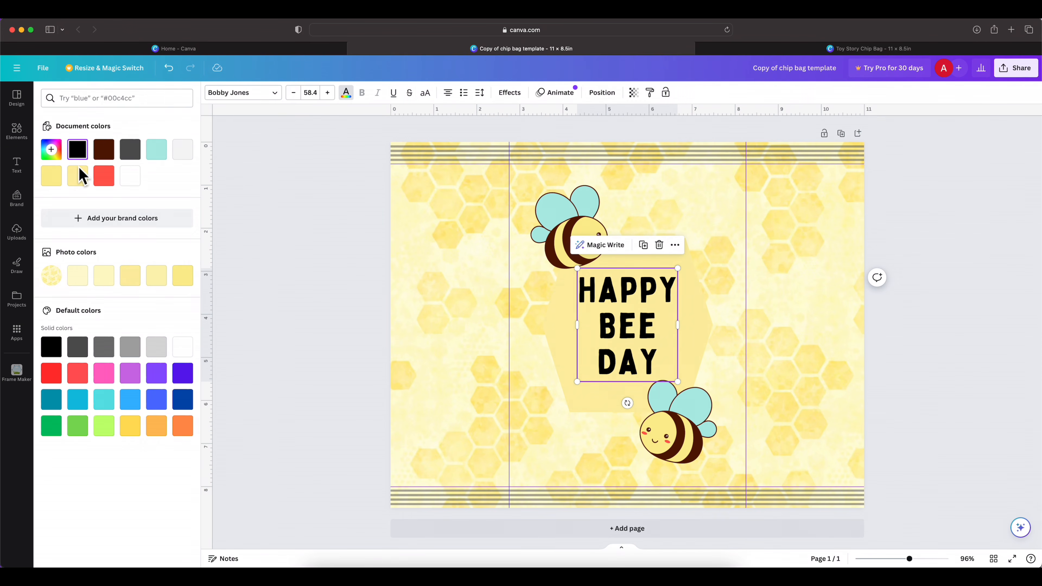
pyautogui.click(104, 151)
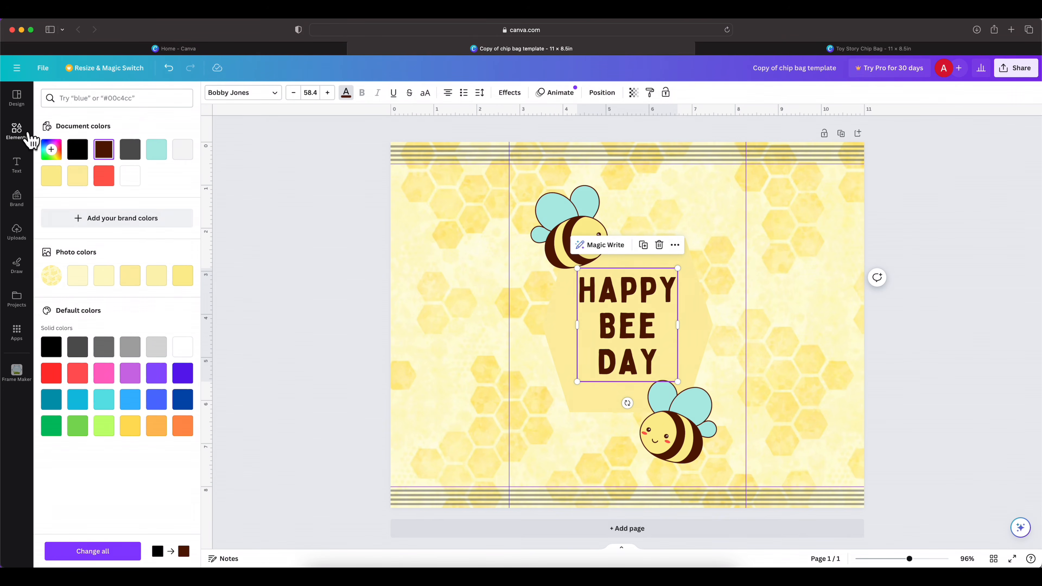
# Search the graphics for "bee" and place the yellow outlined bee with a dashed trail in the left panel's lower corner, shrunk to fit
pyautogui.click(16, 134)
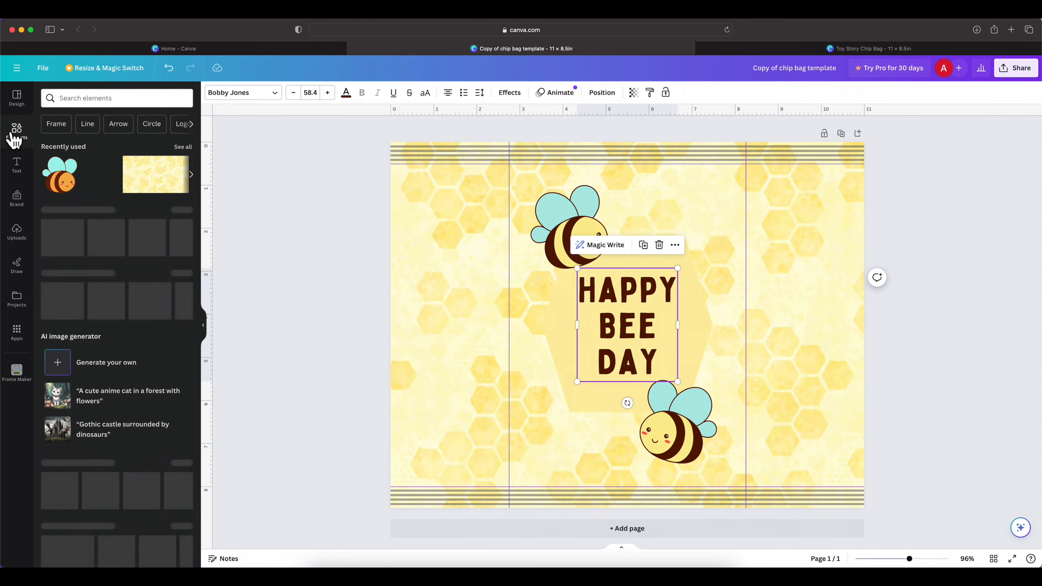
pyautogui.click(93, 98)
pyautogui.write('bee')
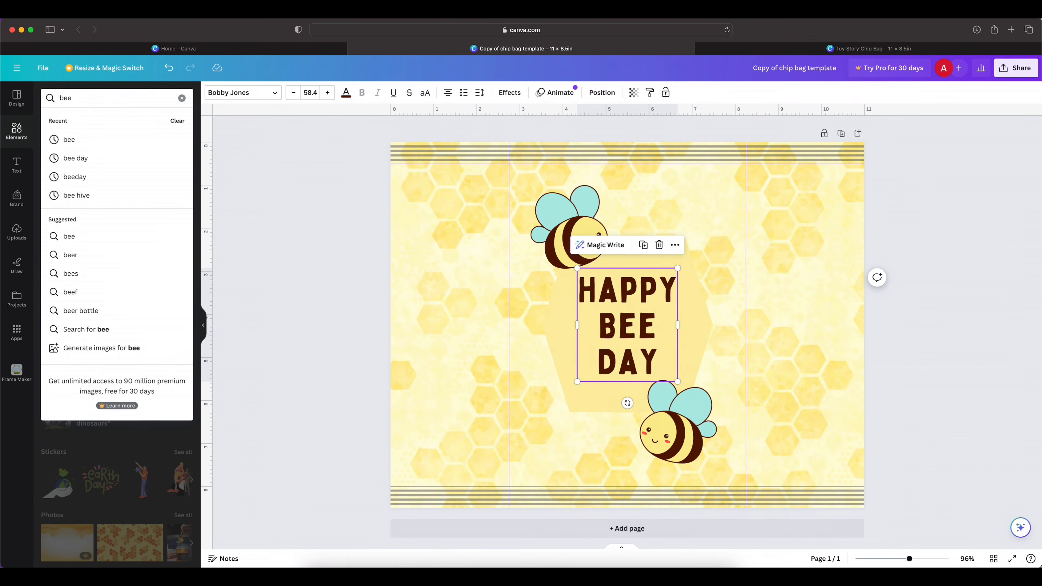
pyautogui.press('Return')
pyautogui.click(183, 169)
pyautogui.scroll(-5, 61, 235)
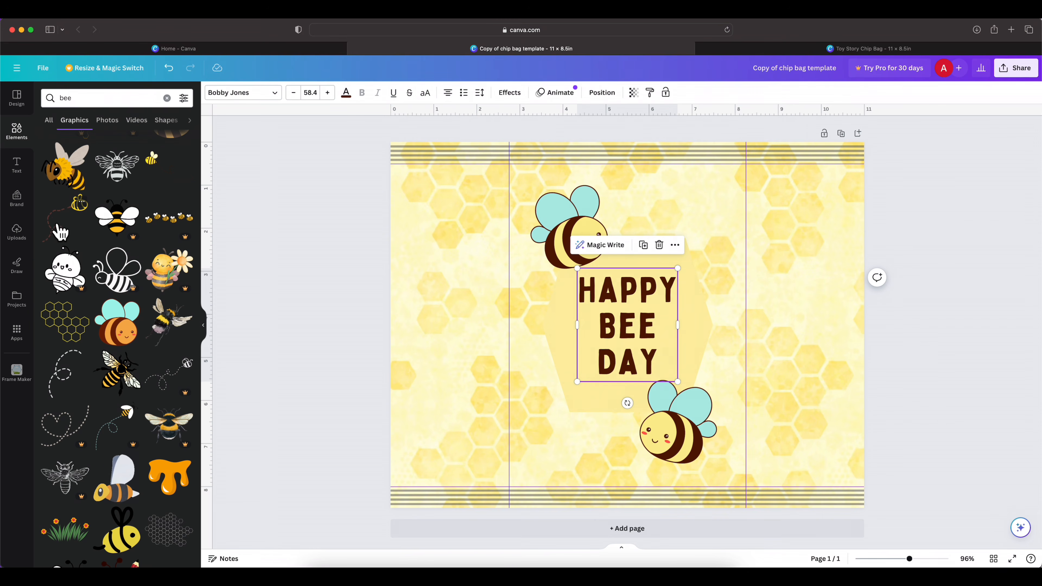
pyautogui.click(59, 232)
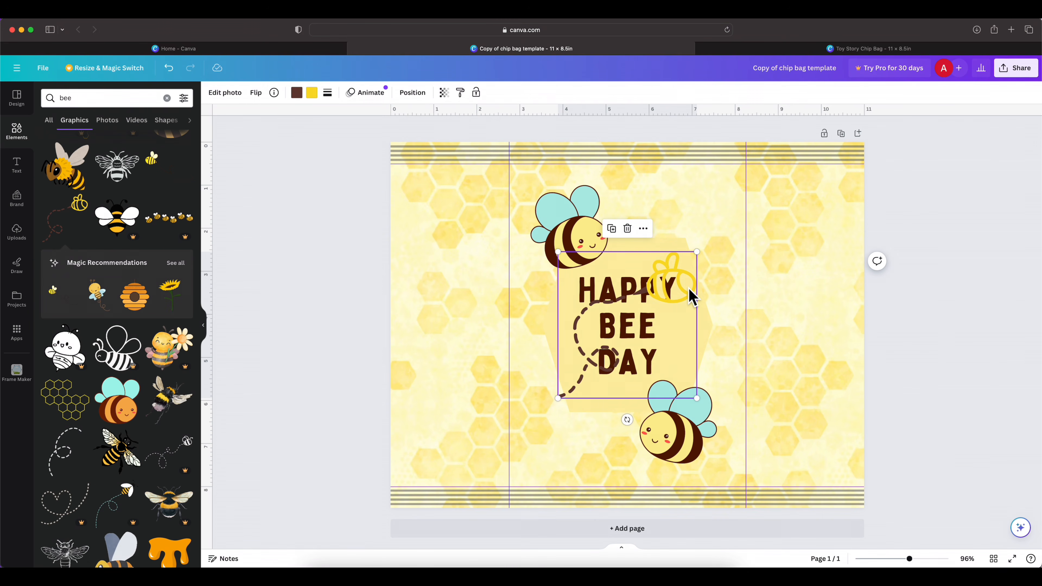
pyautogui.moveTo(689, 296); pyautogui.dragTo(522, 376)
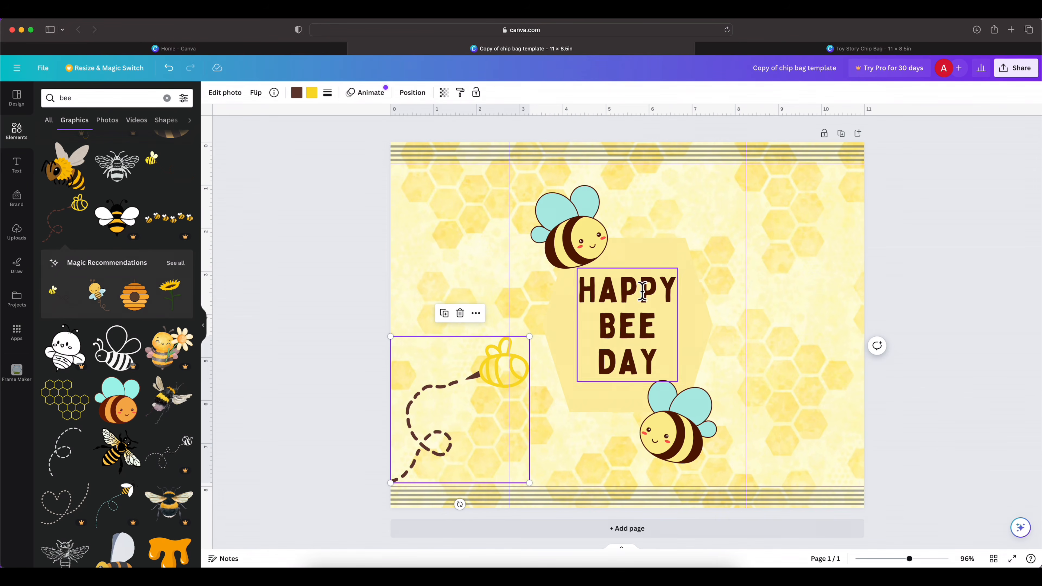
pyautogui.moveTo(530, 336); pyautogui.dragTo(506, 362)
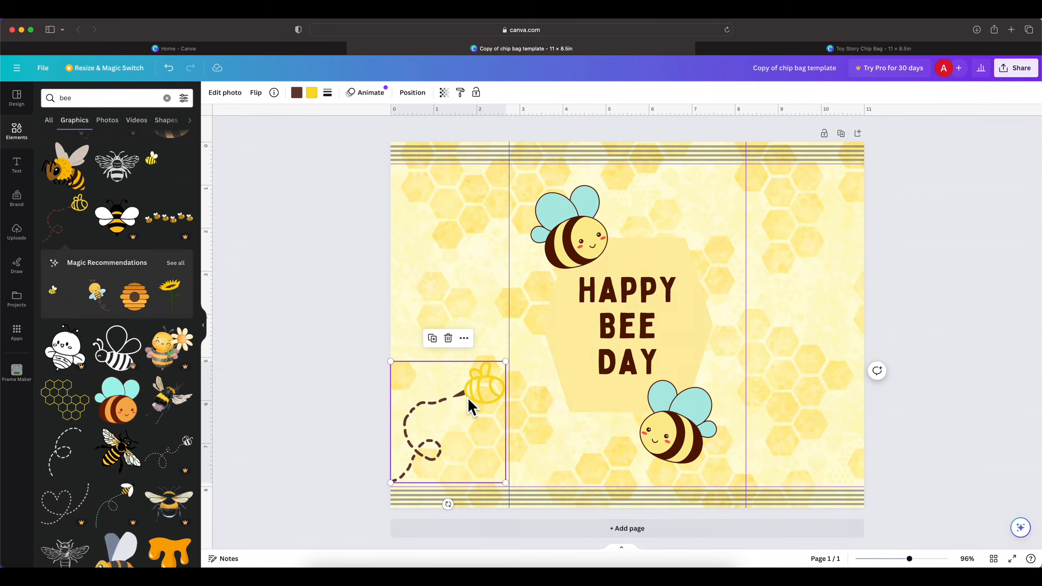
# Duplicate the dashed-trail bee, move the copy to the top of the right panel and flip it horizontally
pyautogui.press('super+d')
pyautogui.moveTo(484, 411)
pyautogui.mouseDown()
pyautogui.moveTo(633, 340)
pyautogui.moveTo(837, 177)
pyautogui.moveTo(833, 201)
pyautogui.mouseUp()
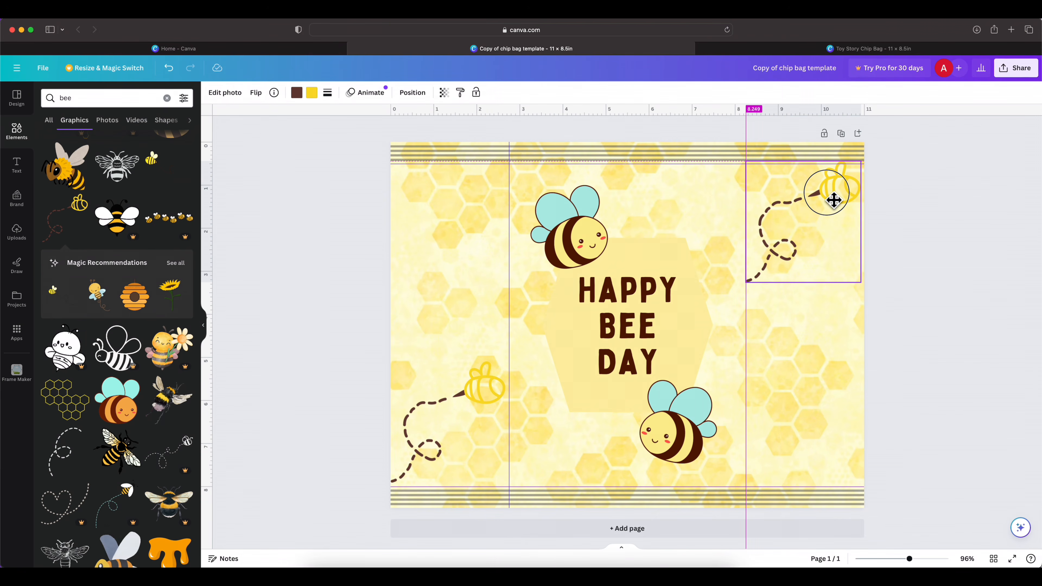
pyautogui.moveTo(834, 200); pyautogui.dragTo(833, 201)
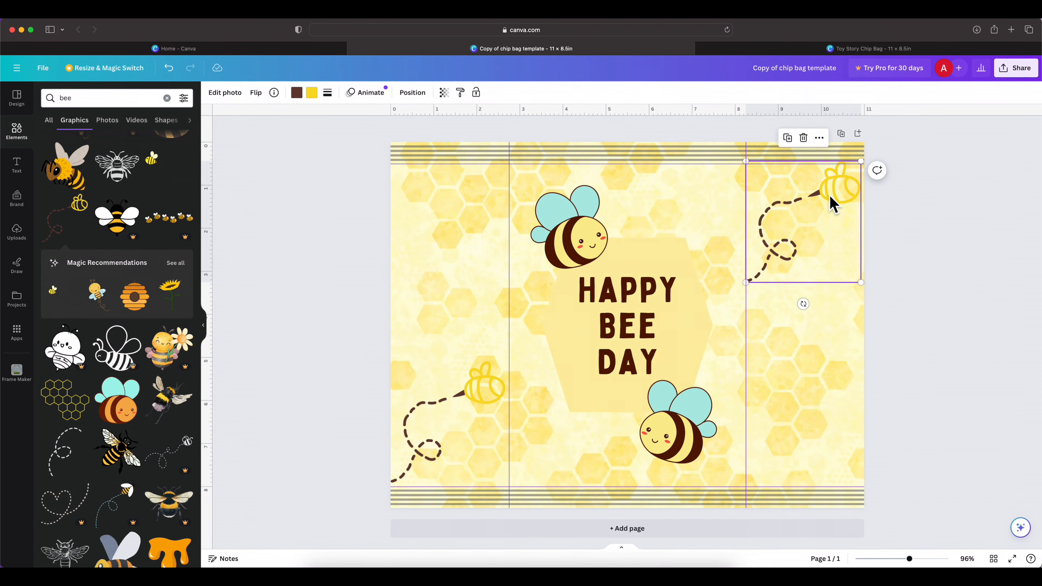
pyautogui.click(256, 98)
pyautogui.click(283, 117)
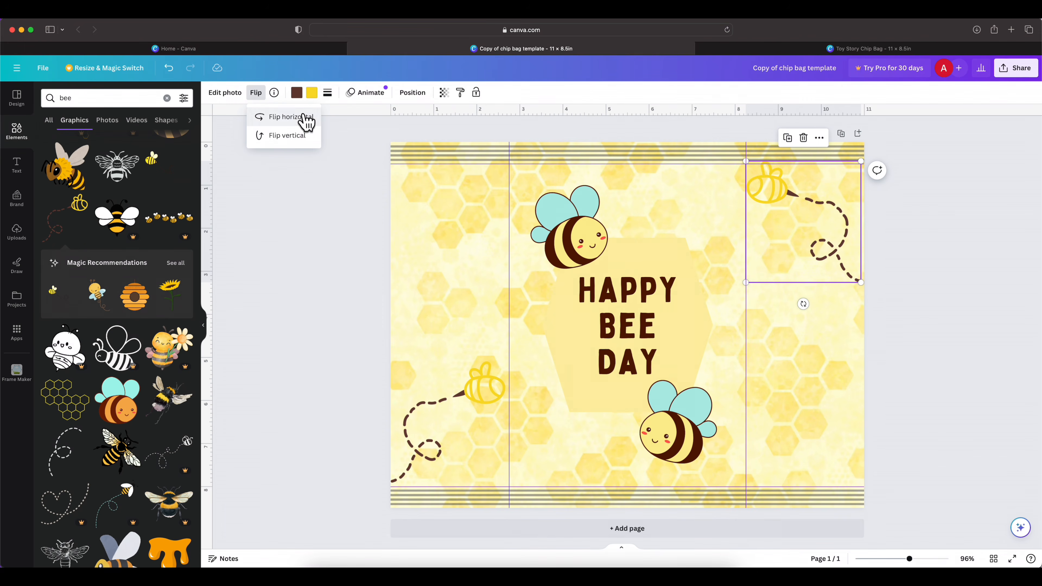
pyautogui.moveTo(763, 186); pyautogui.dragTo(766, 190)
pyautogui.click(899, 286)
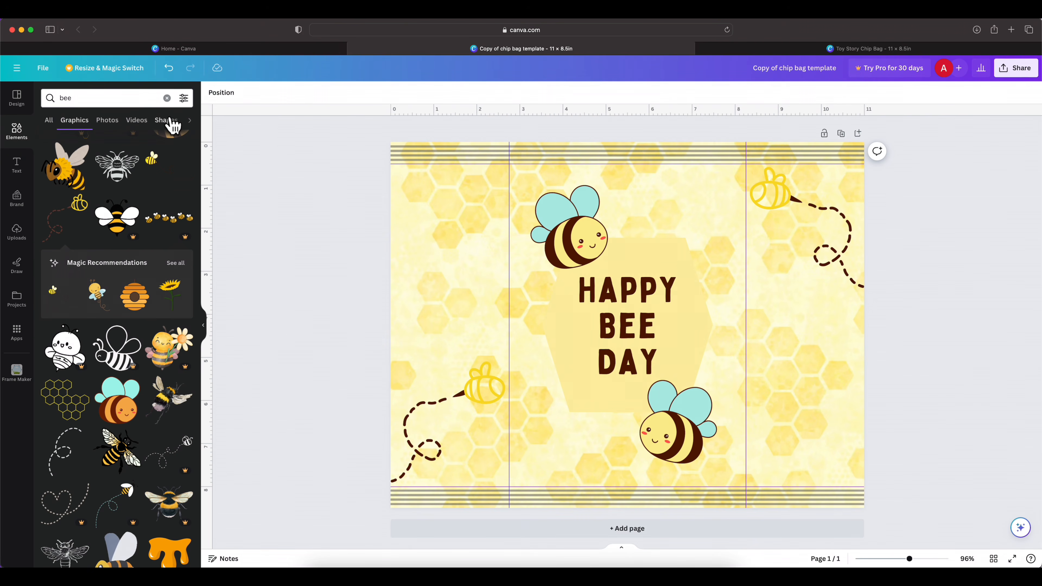
# Search the graphics for "nutrition facts label" and add the black barcode with numbers to the design
pyautogui.click(167, 99)
pyautogui.write('nu')
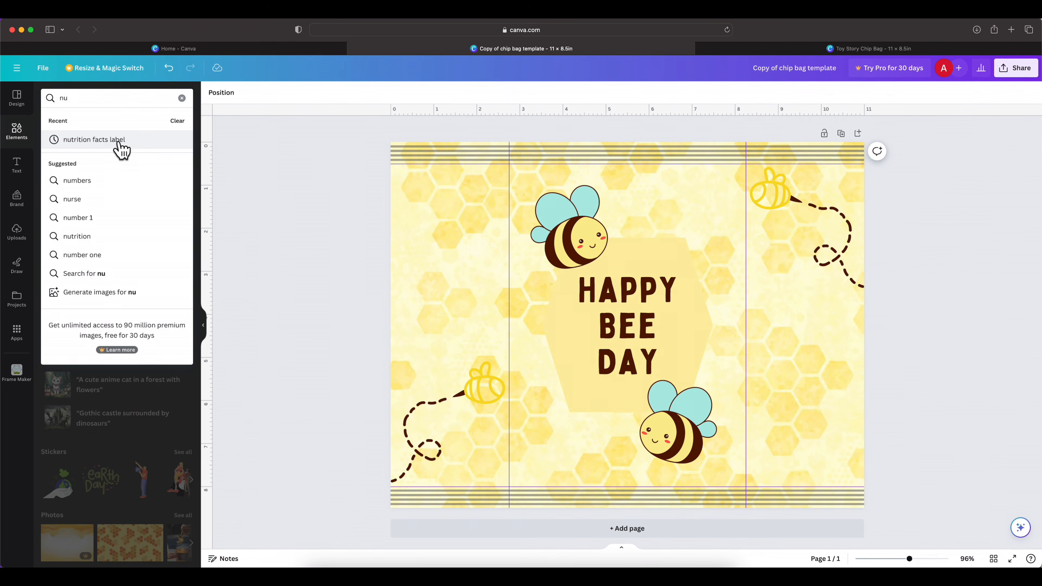
pyautogui.click(120, 142)
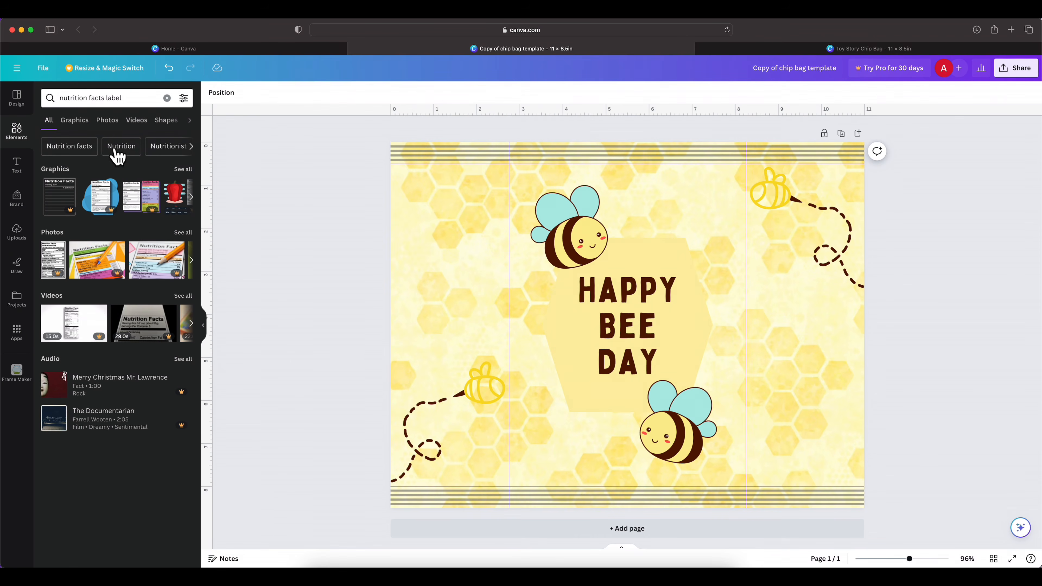
pyautogui.click(184, 170)
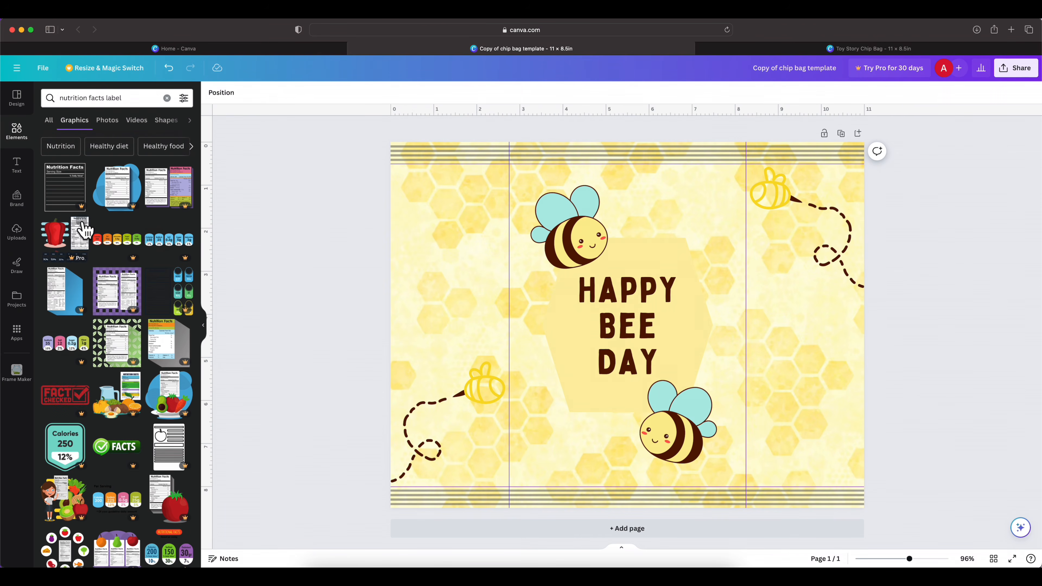
pyautogui.scroll(-5, 94, 273)
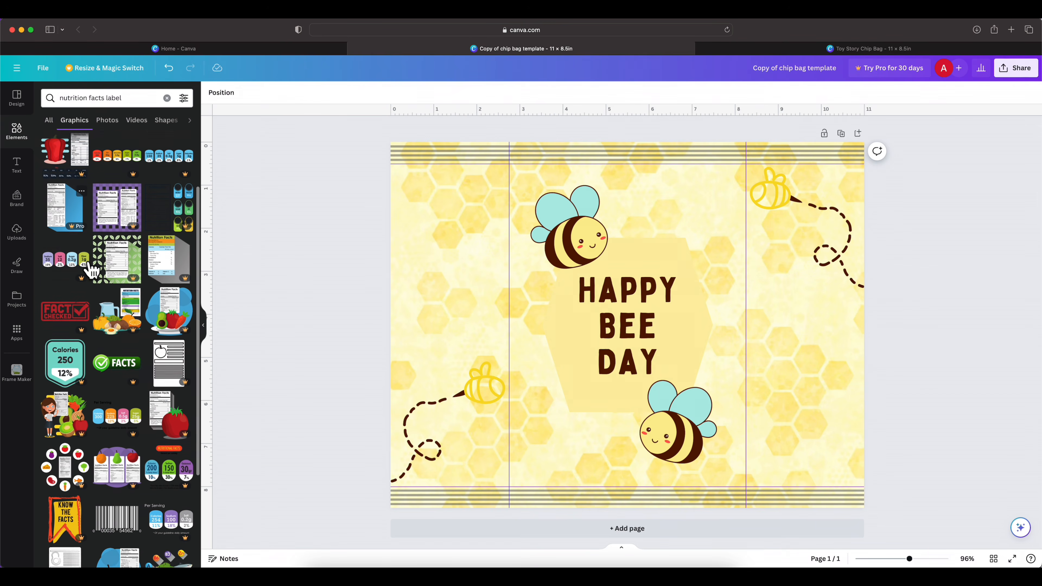
pyautogui.scroll(-4, 91, 269)
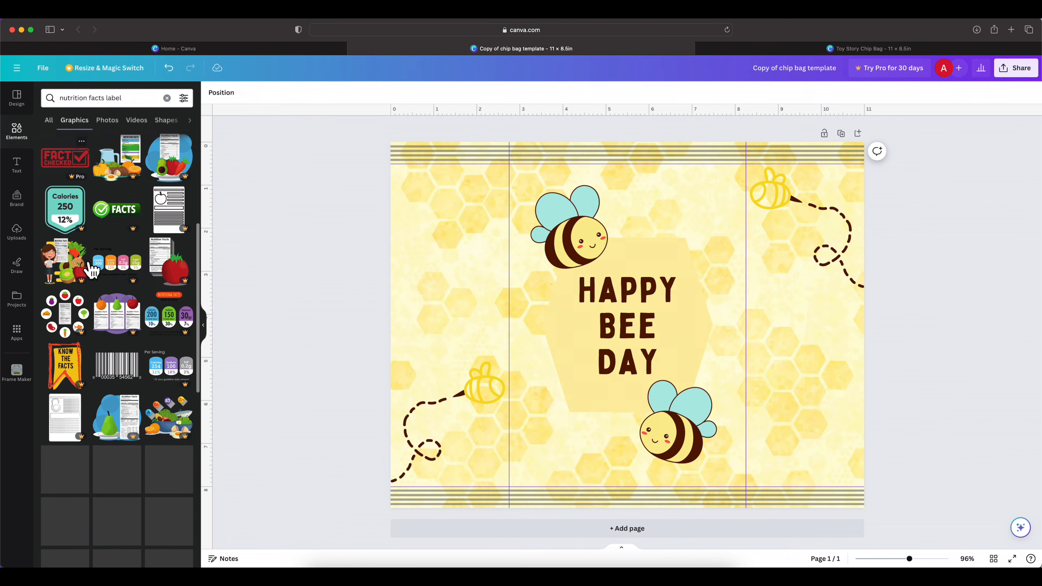
pyautogui.scroll(-1, 92, 270)
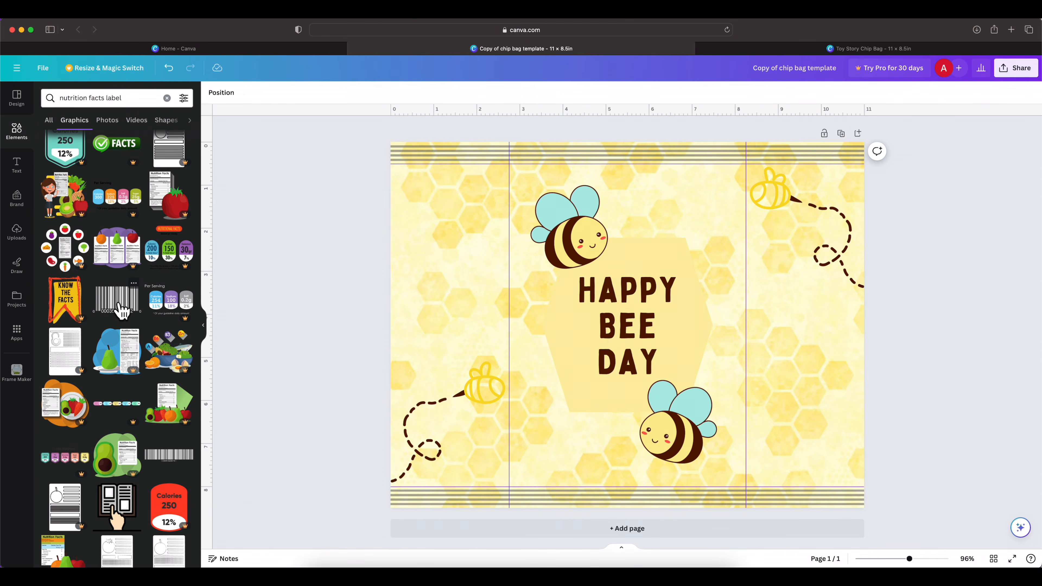
pyautogui.click(122, 310)
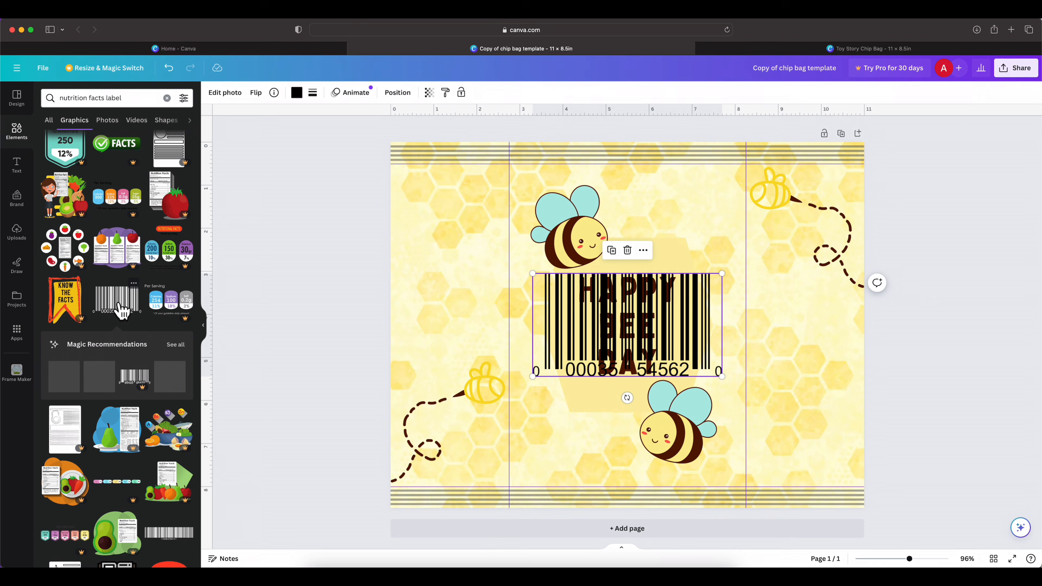
# Shrink the barcode into the lower part of the right panel and recolour it with the document's dark brown
pyautogui.moveTo(575, 338); pyautogui.dragTo(713, 439)
pyautogui.moveTo(680, 383); pyautogui.dragTo(784, 440)
pyautogui.moveTo(838, 466); pyautogui.dragTo(822, 462)
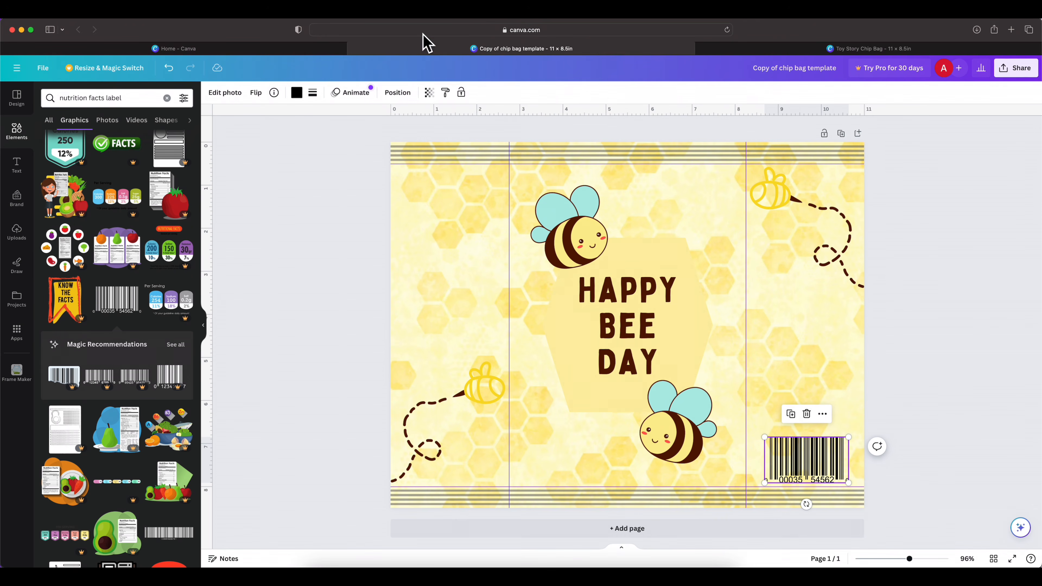
pyautogui.click(296, 94)
pyautogui.click(103, 149)
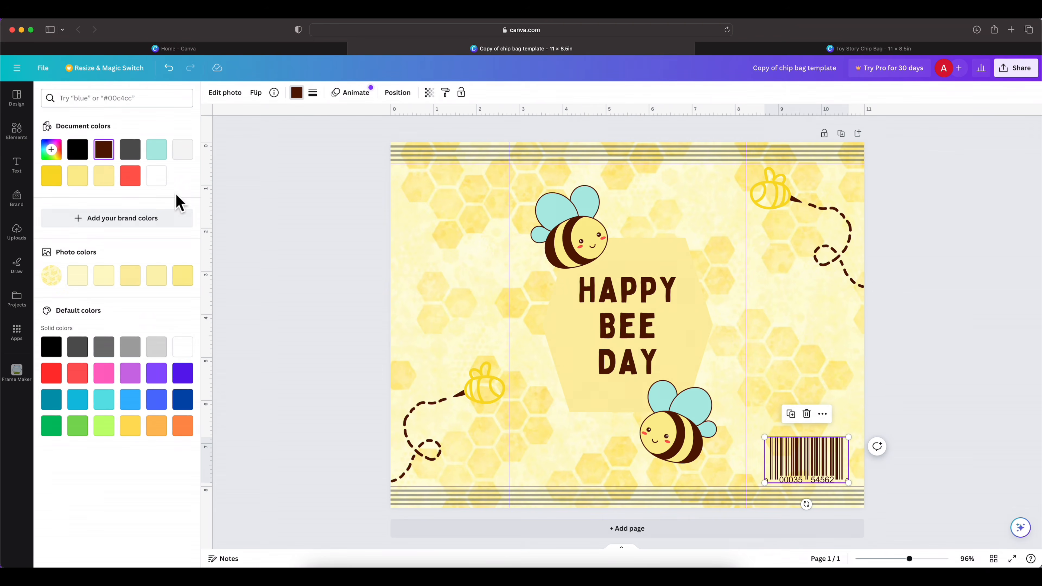
# Search the graphics for "nutrition facts label" again and examine the results for a usable nutrition label
pyautogui.click(17, 138)
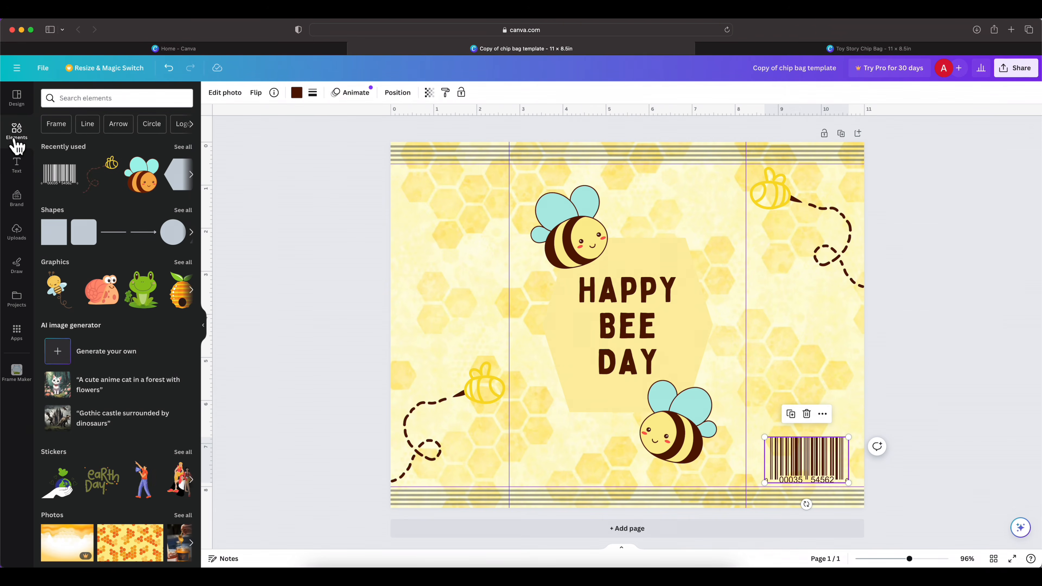
pyautogui.click(82, 97)
pyautogui.click(101, 147)
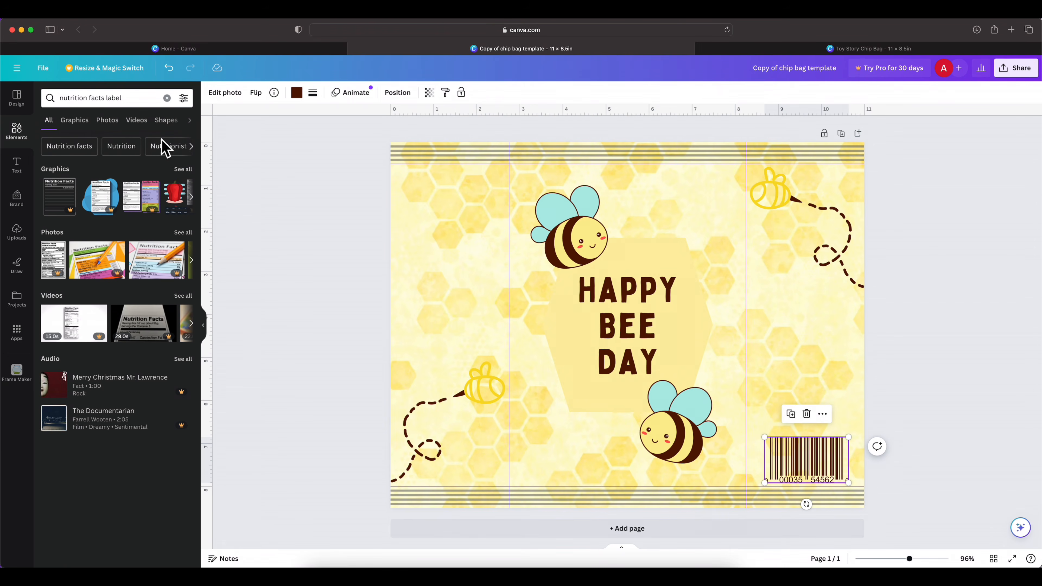
pyautogui.click(183, 169)
pyautogui.scroll(-8, 120, 291)
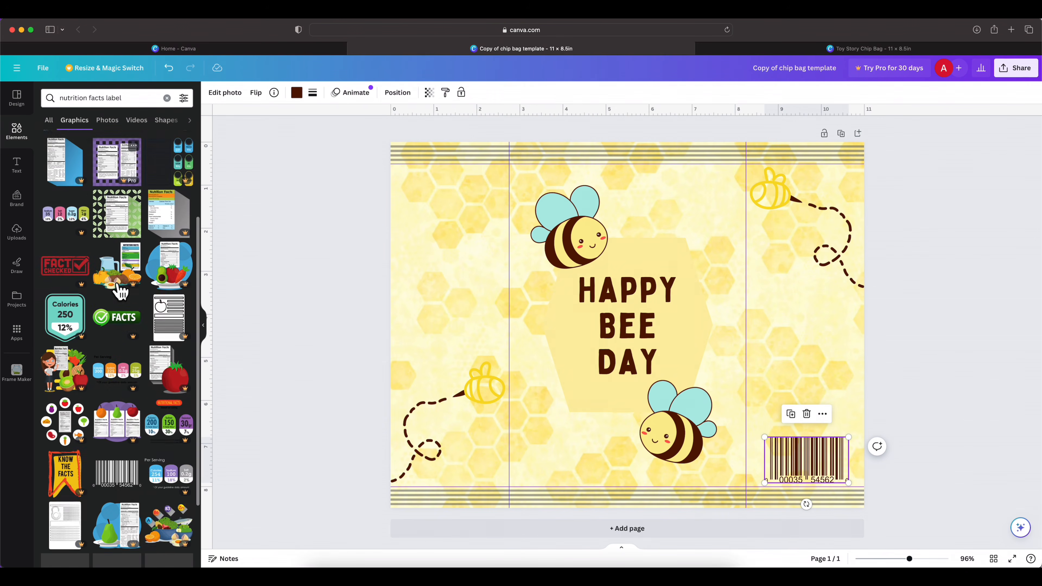
pyautogui.scroll(-10, 120, 291)
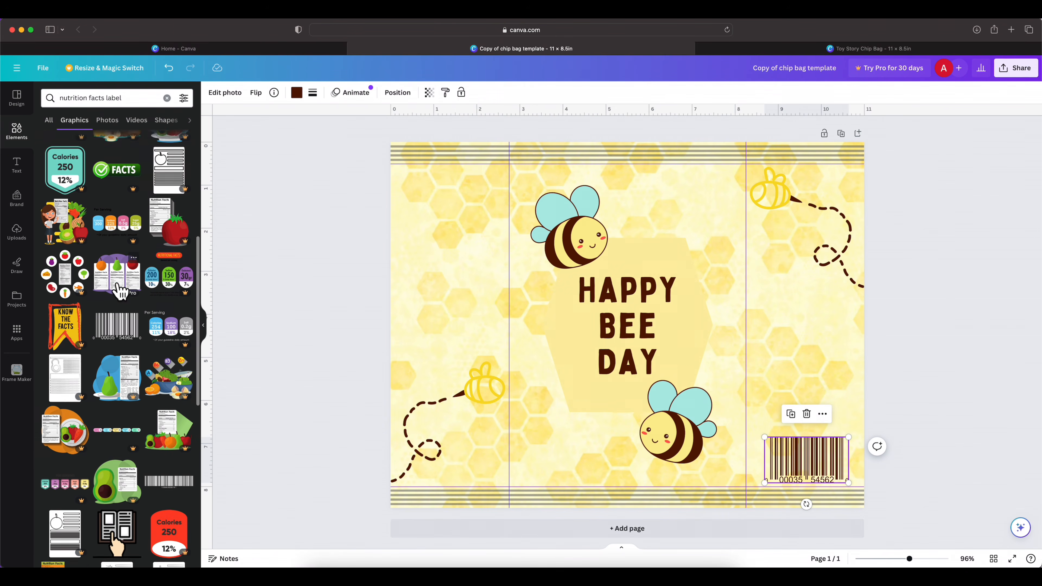
pyautogui.scroll(-2, 120, 291)
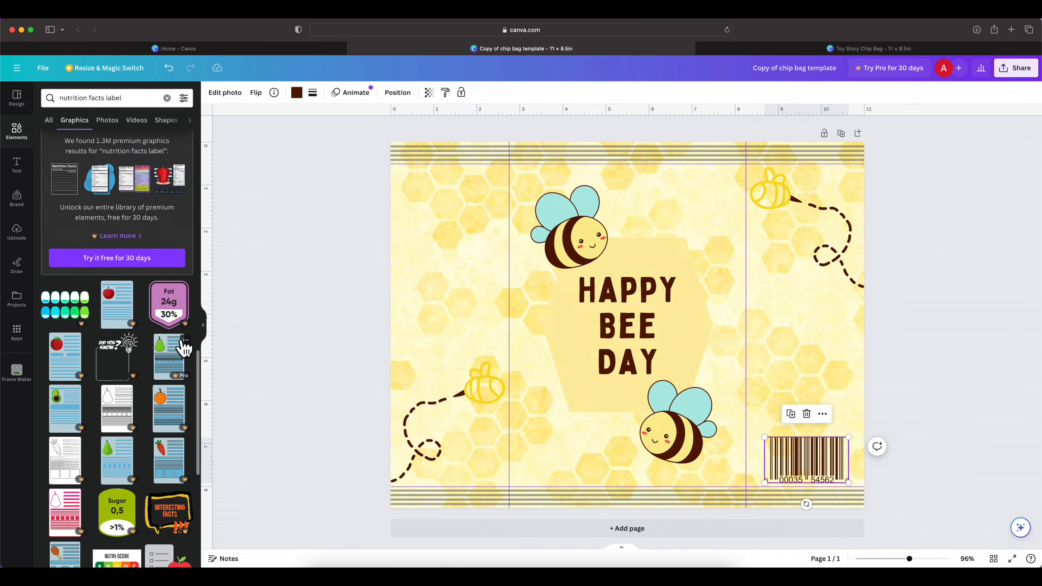
pyautogui.scroll(-5, 183, 347)
pyautogui.scroll(-8, 182, 346)
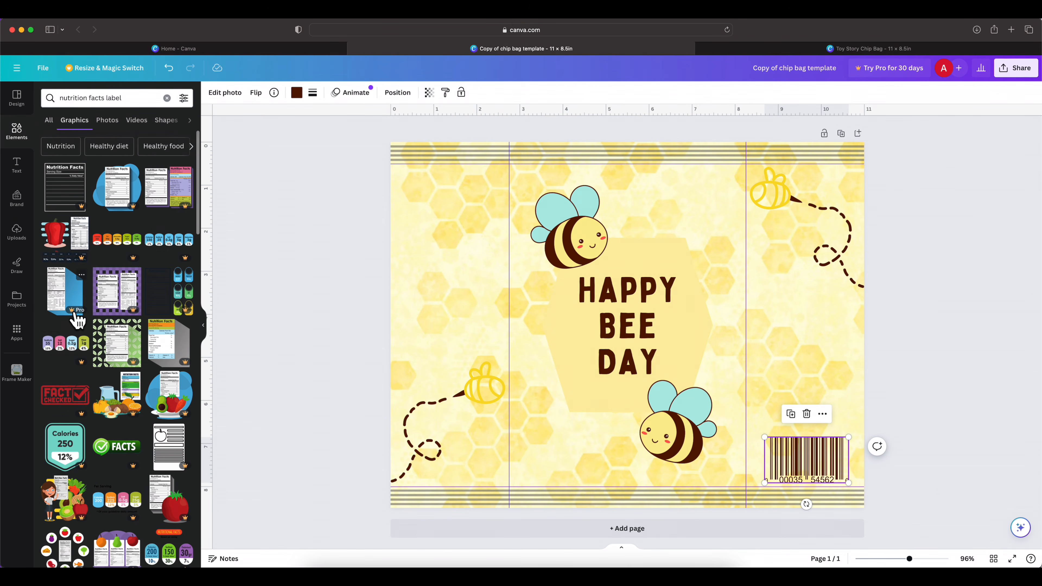
pyautogui.scroll(-10, 148, 317)
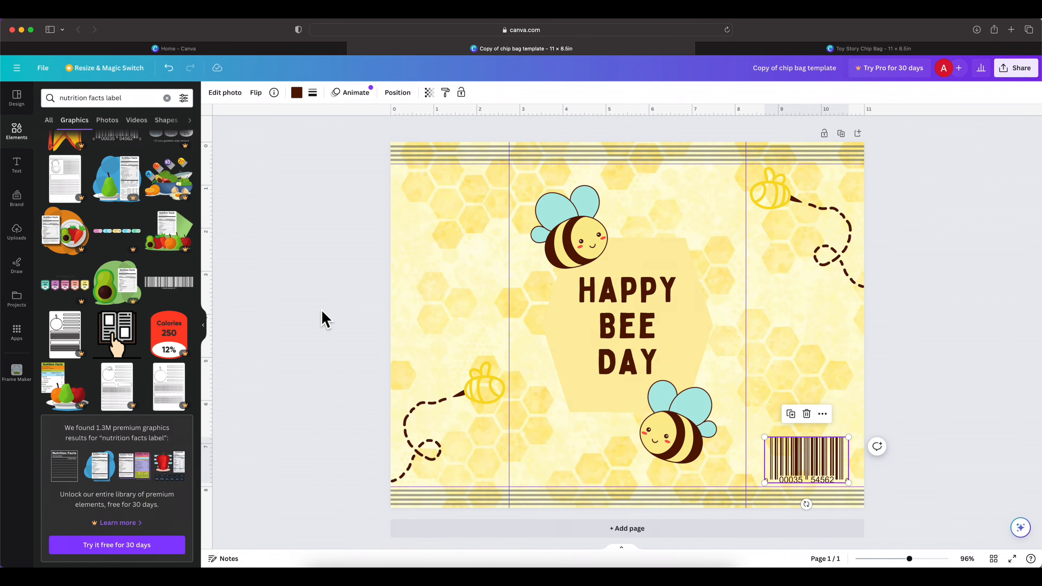
# Open a new browser tab and search Google Images for "nutritional label"
pyautogui.click(1012, 30)
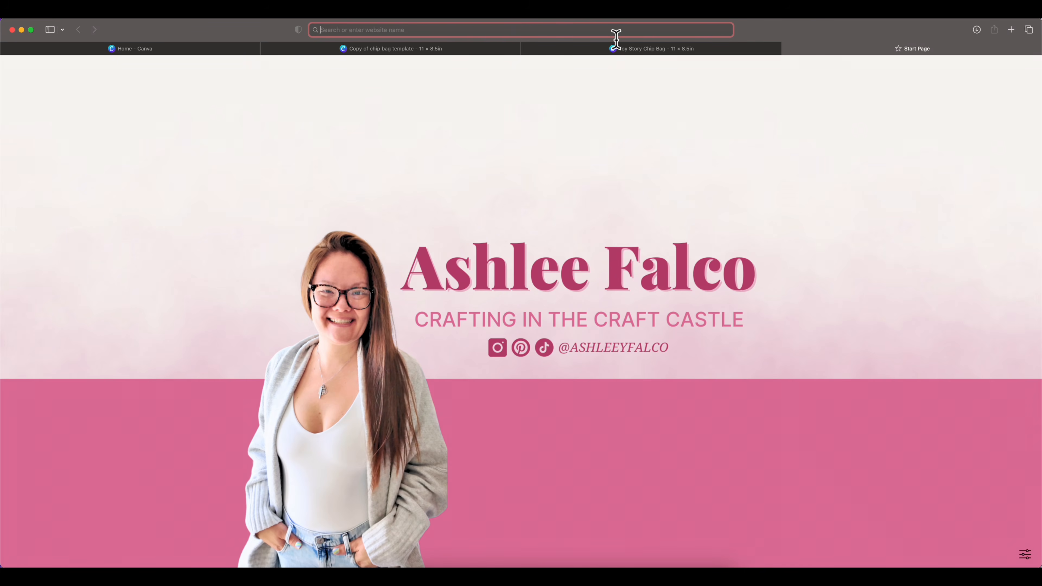
pyautogui.write('nu')
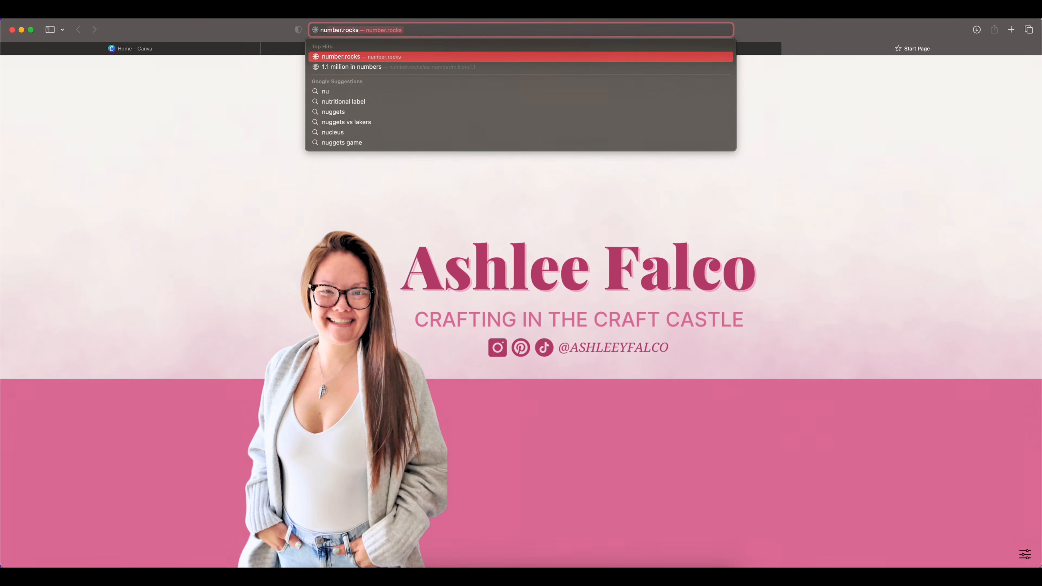
pyautogui.write('tritional label')
pyautogui.press('Return')
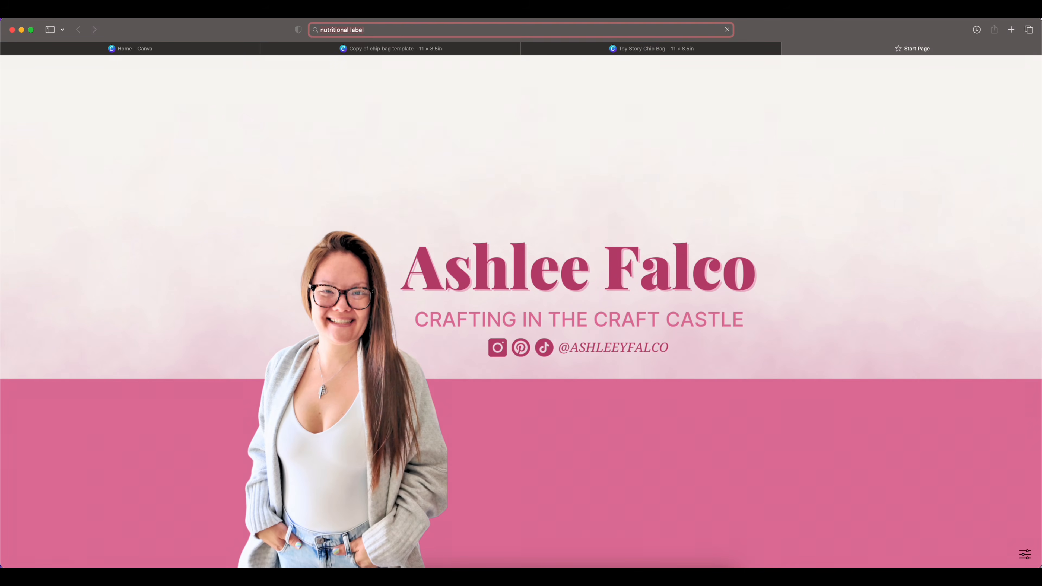
pyautogui.click(139, 108)
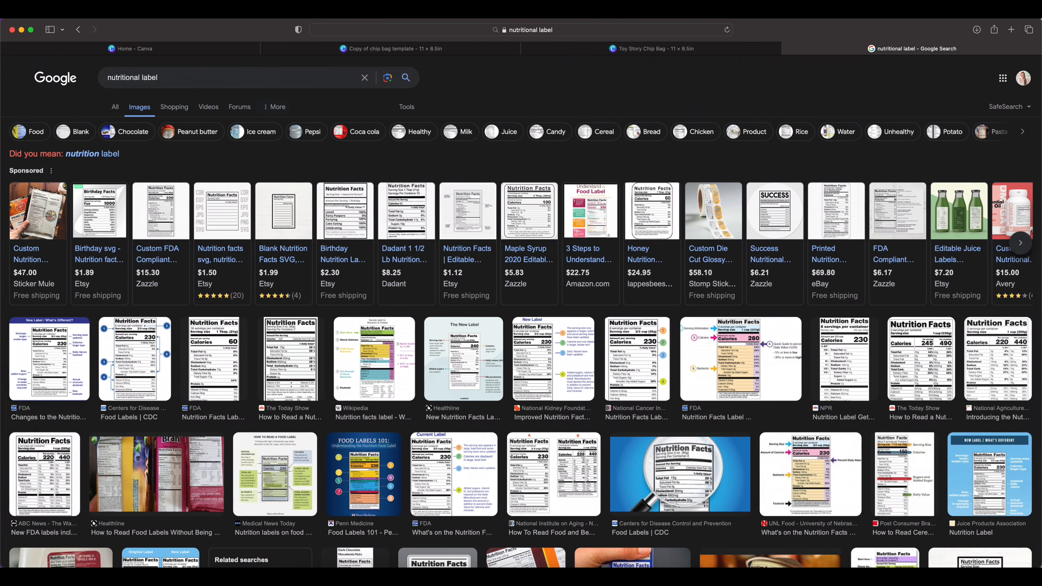
# Open the ClipInk birthday nutrition facts image from the "nutritional fact birthday" image results and copy it
pyautogui.click(223, 357)
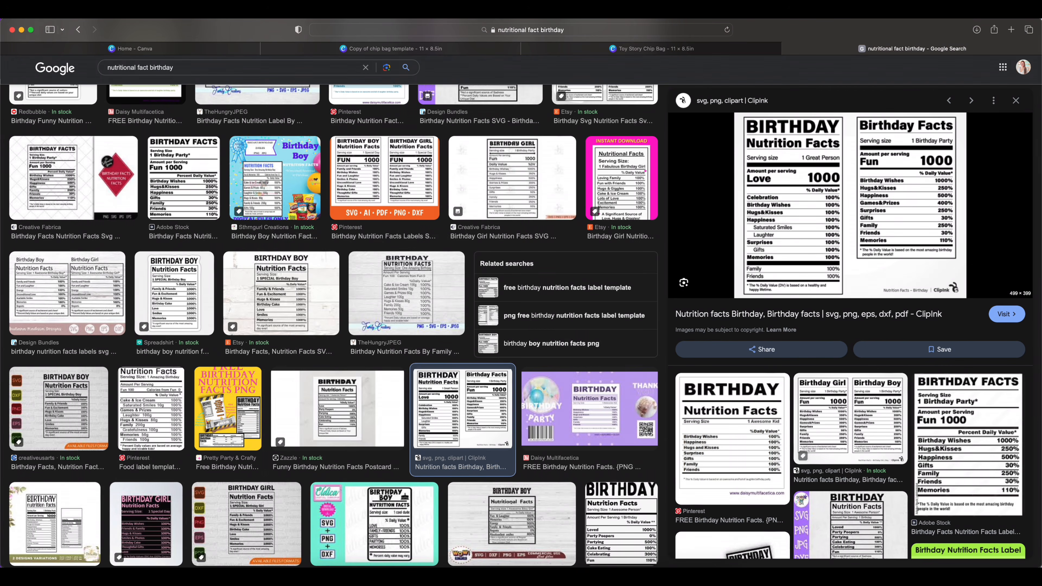
pyautogui.rightClick(856, 148)
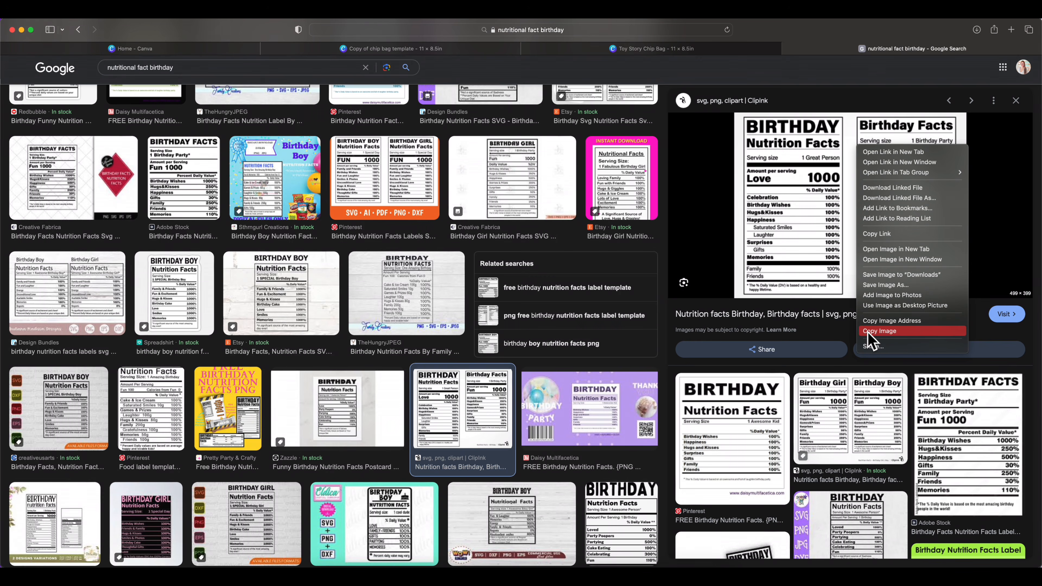
pyautogui.click(880, 331)
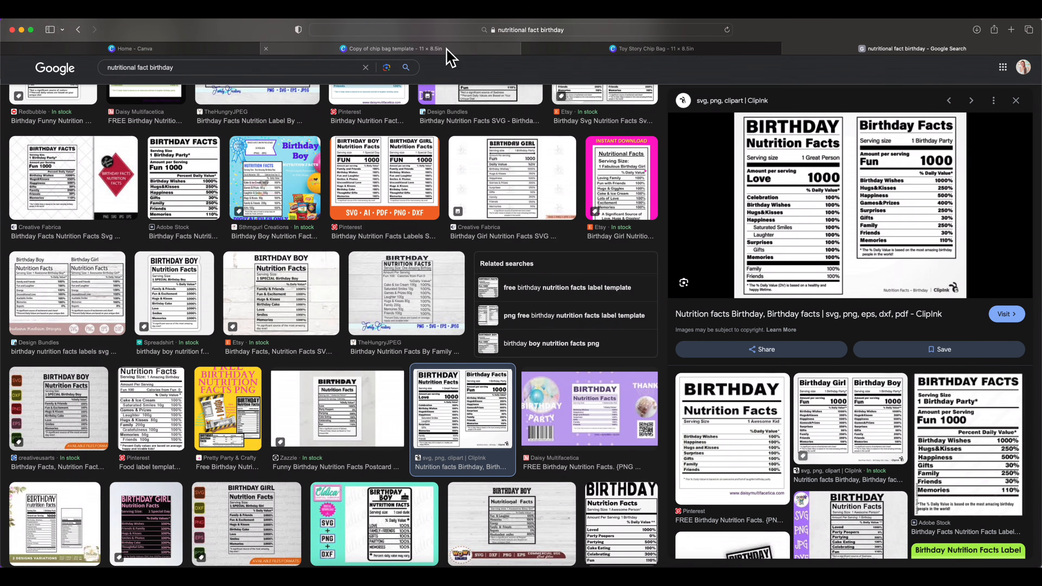
# Return to the Canva chip bag design and paste the copied birthday nutrition facts image onto the page
pyautogui.click(448, 50)
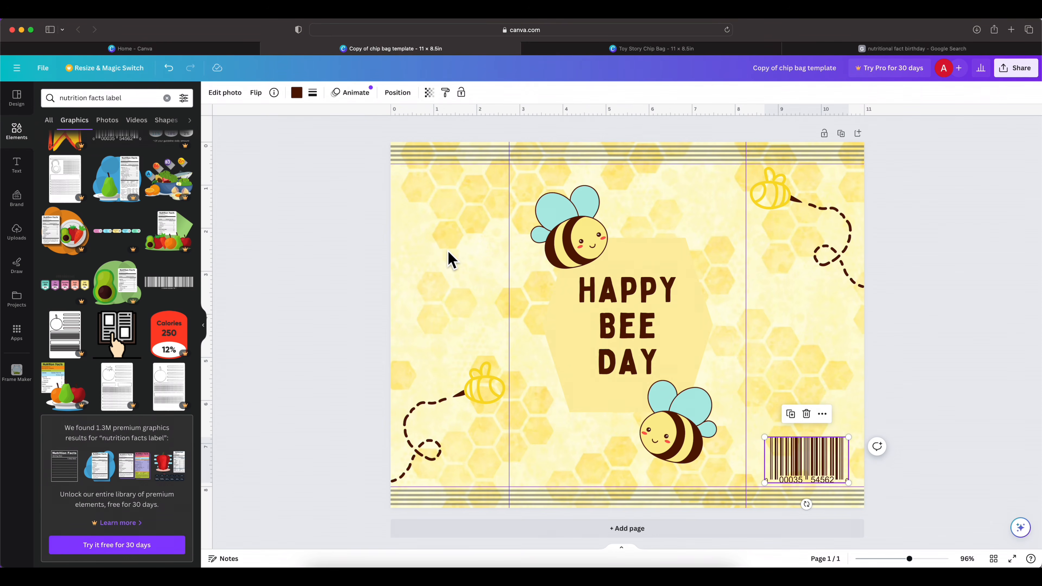
pyautogui.rightClick(452, 260)
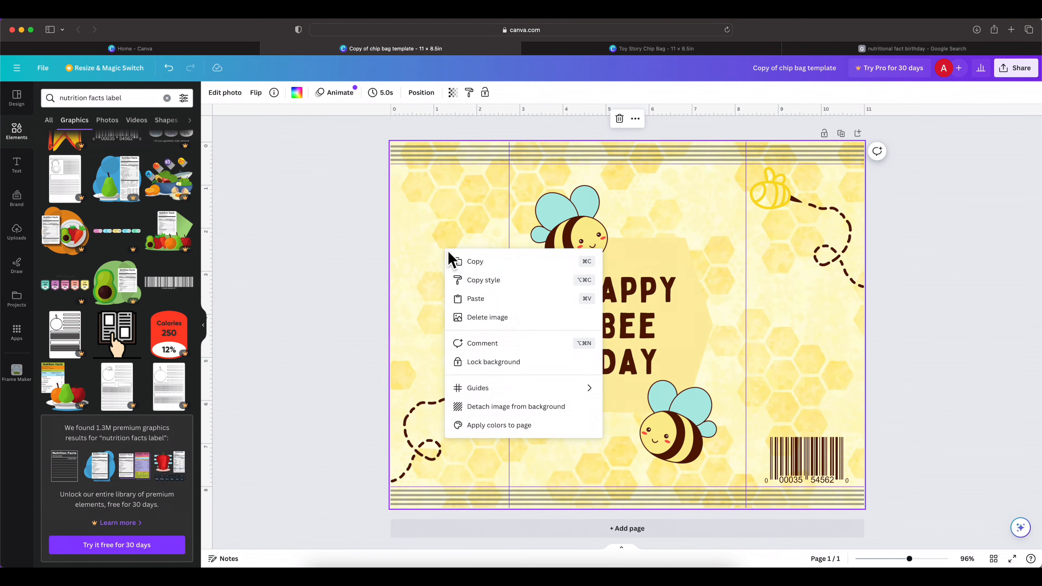
pyautogui.click(474, 302)
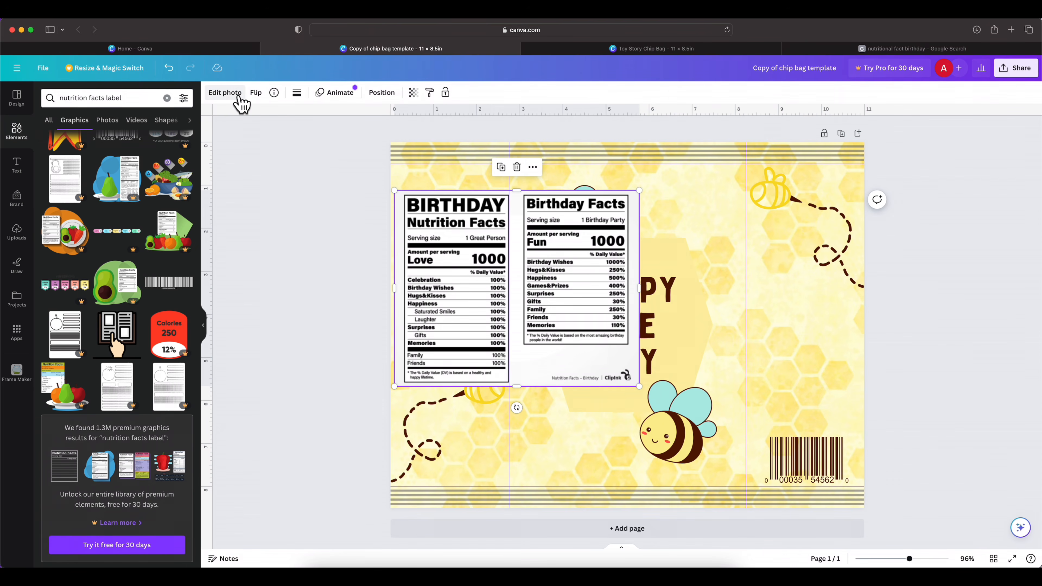
# Crop the pasted image to the single "BIRTHDAY Nutrition Facts" label, cutting away the second label and the ClipInk credit
pyautogui.click(238, 97)
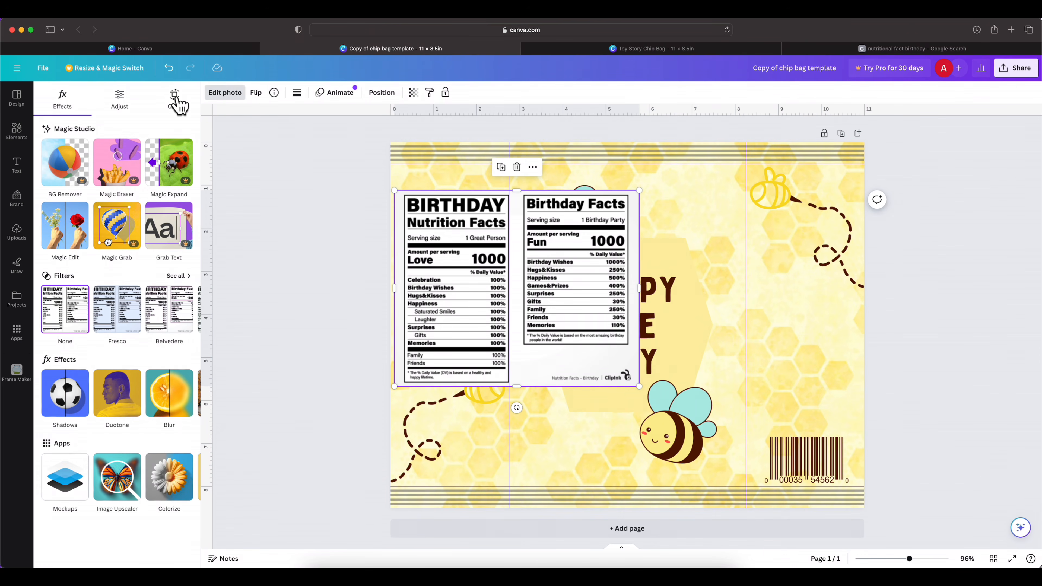
pyautogui.click(178, 103)
pyautogui.moveTo(639, 387); pyautogui.dragTo(512, 386)
pyautogui.moveTo(400, 201); pyautogui.dragTo(405, 195)
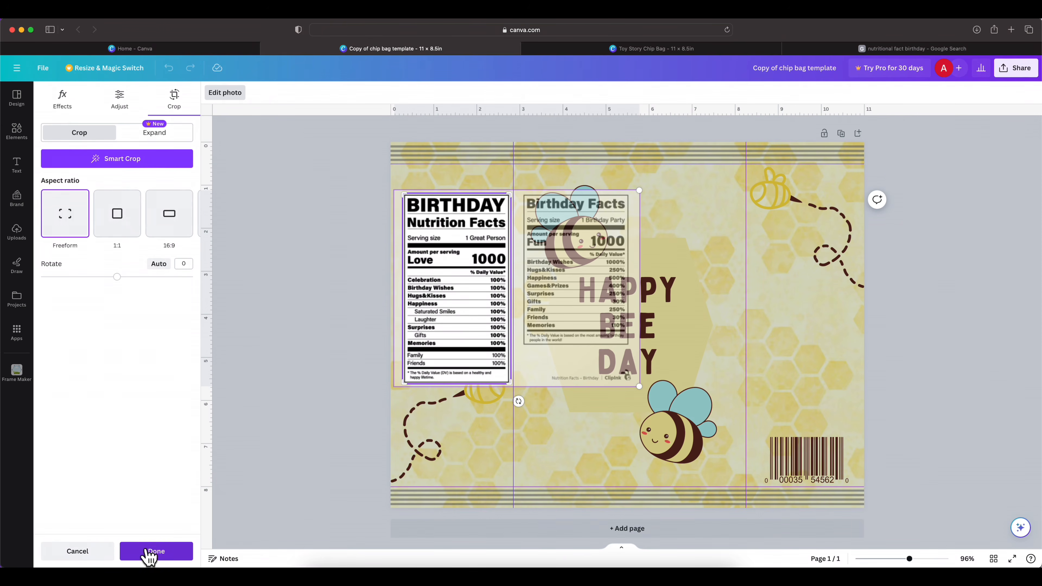
pyautogui.click(156, 552)
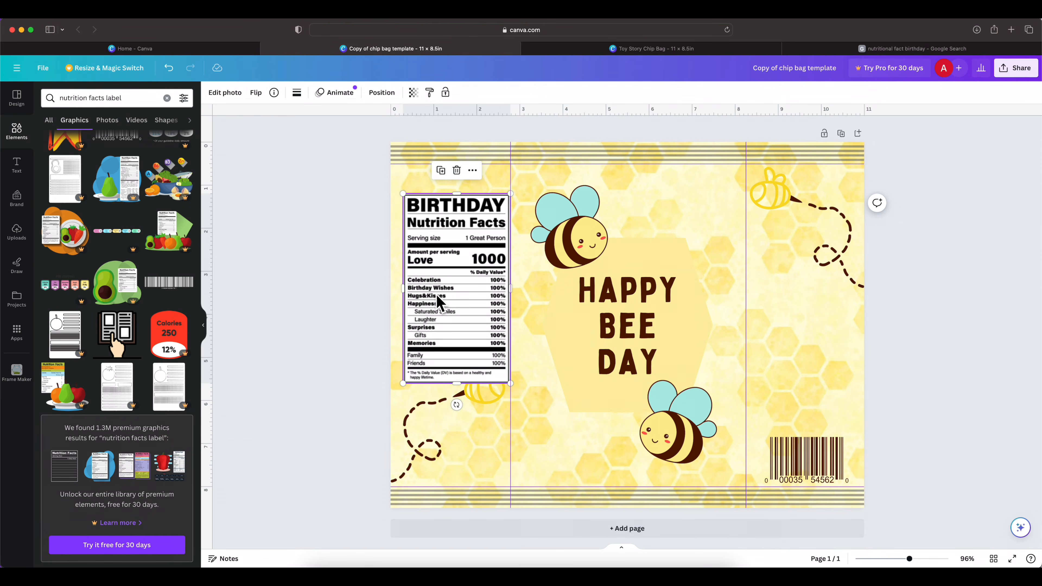
# Place the nutrition label above the barcode in the design's right panel and shrink it slightly to fit between the panel edges
pyautogui.moveTo(439, 301); pyautogui.dragTo(788, 350)
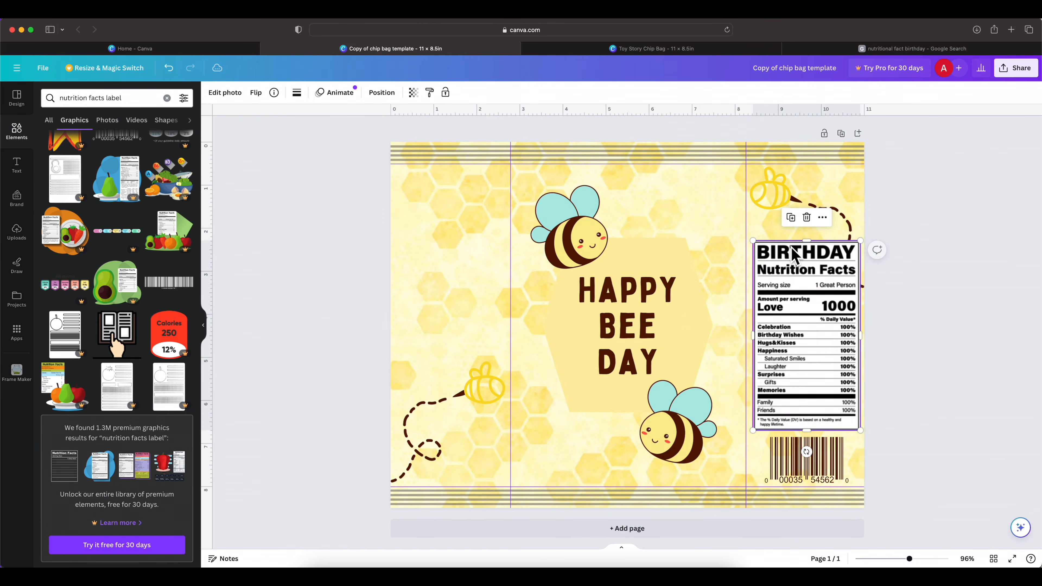
pyautogui.moveTo(753, 241); pyautogui.dragTo(761, 254)
pyautogui.moveTo(829, 379); pyautogui.dragTo(817, 368)
pyautogui.click(446, 279)
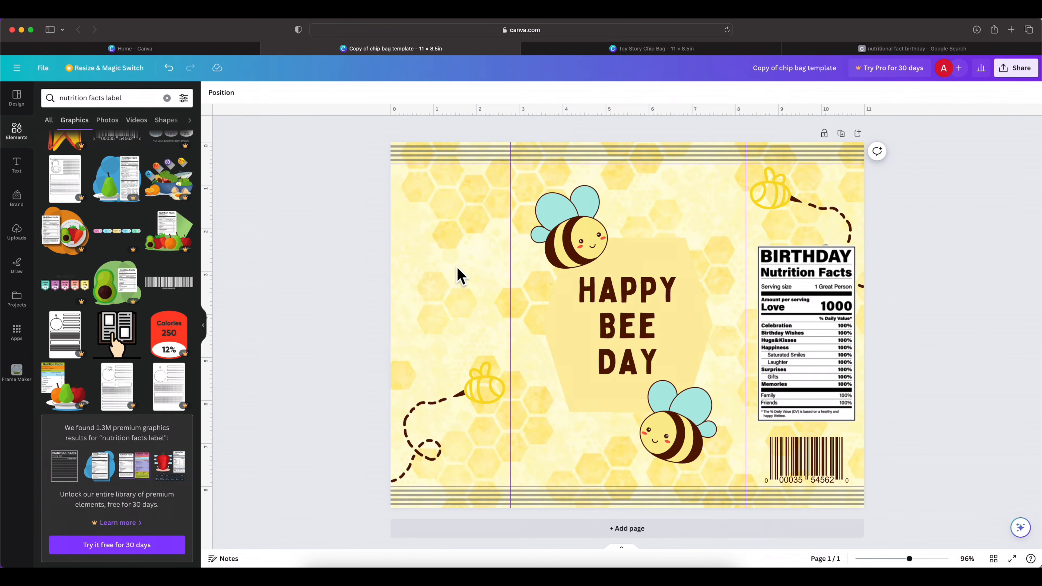
# Download the design as a PDF Print file and open the downloaded PDF in Acrobat Reader
pyautogui.click(1028, 71)
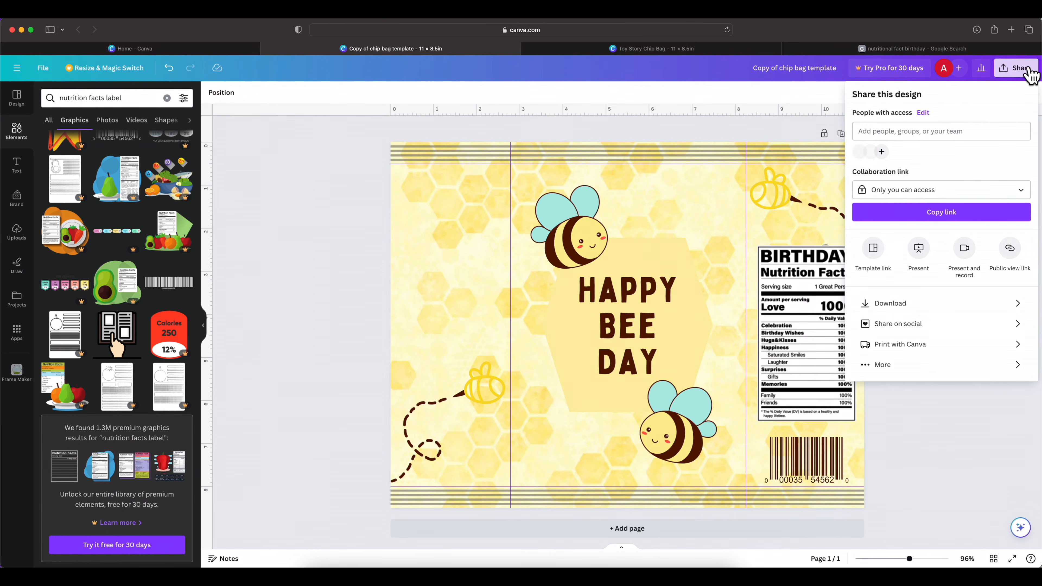
pyautogui.click(928, 314)
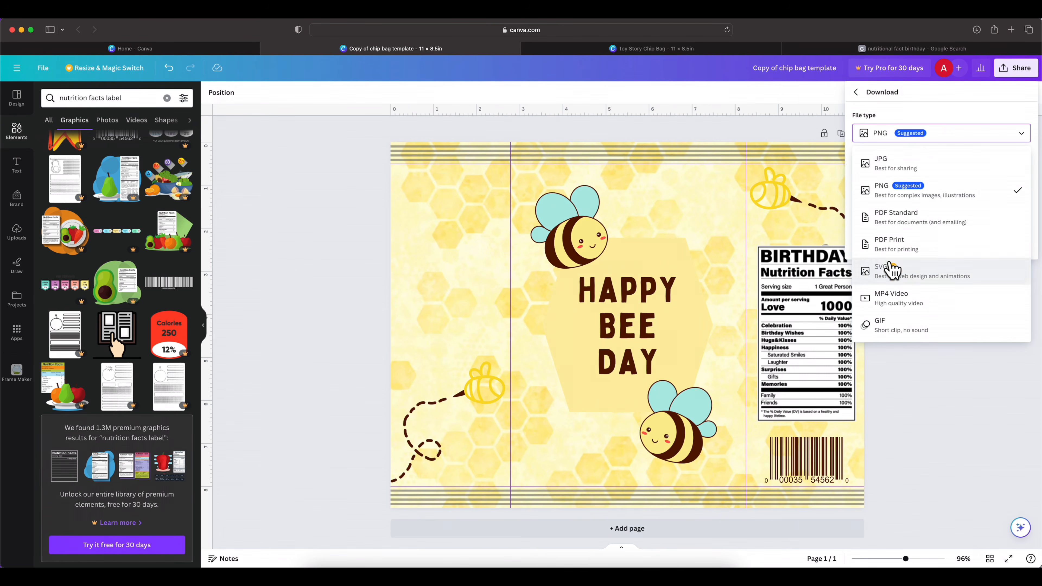
pyautogui.click(894, 249)
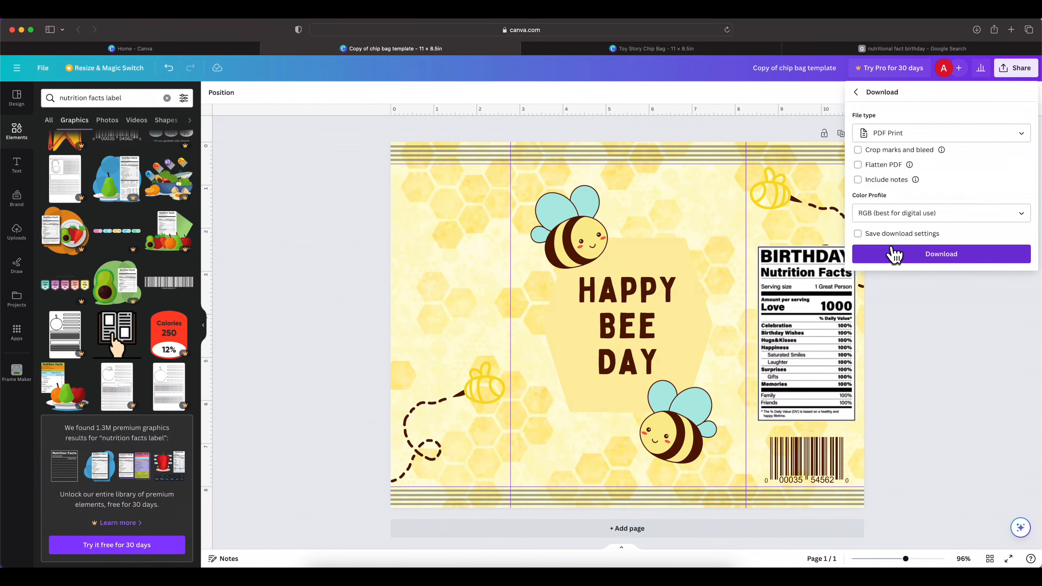
pyautogui.click(891, 263)
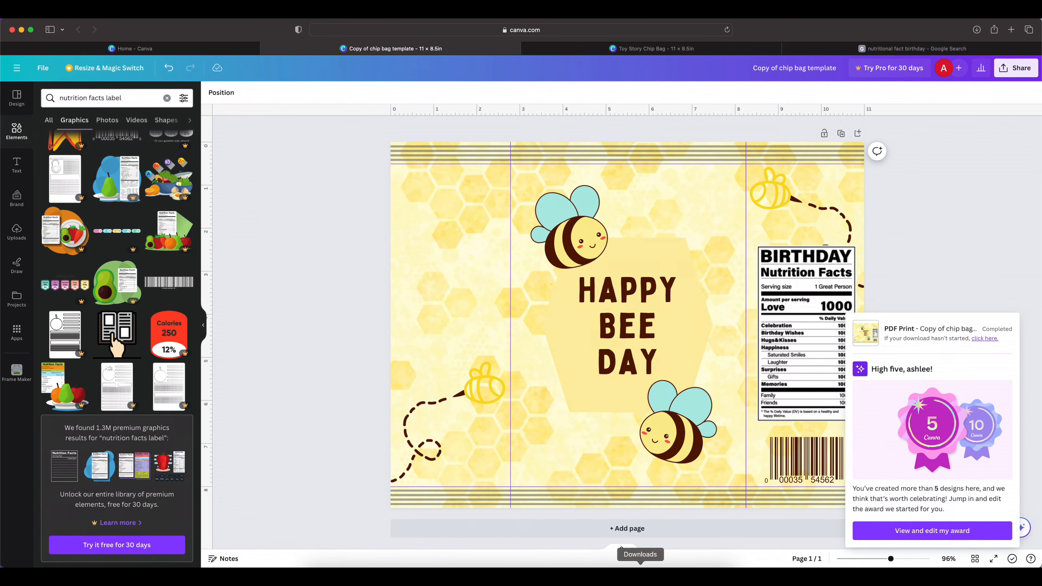
pyautogui.click(640, 567)
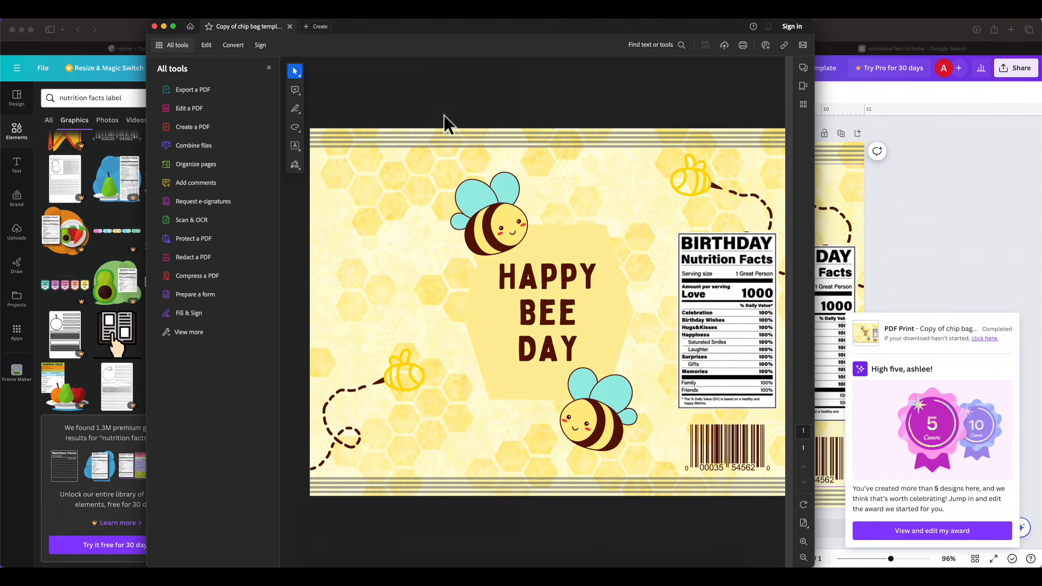
# Start printing the PDF, continue to the system printer settings and choose the Canon iX6800 series printer
pyautogui.press('super+p')
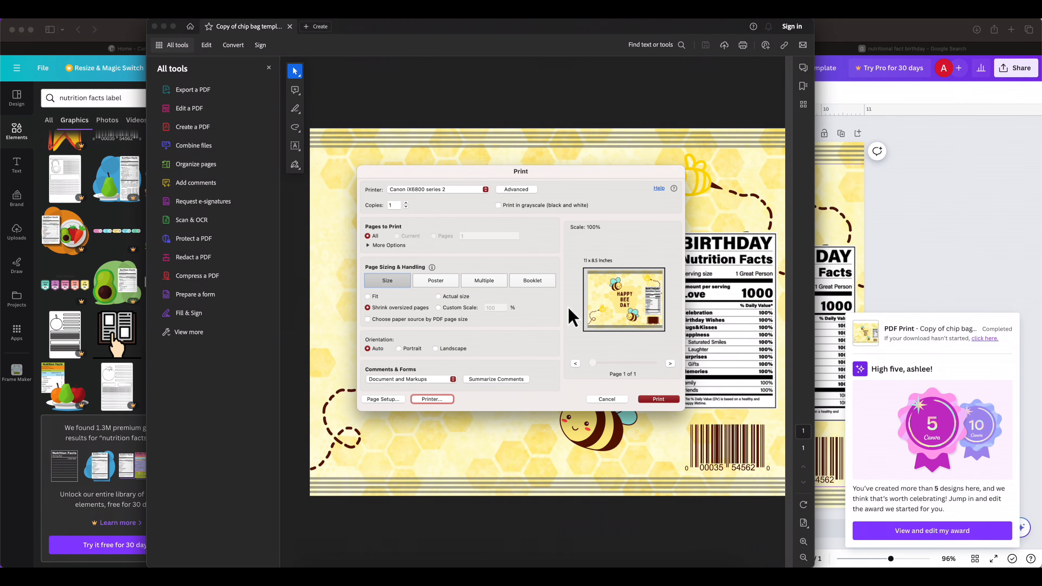
pyautogui.click(436, 407)
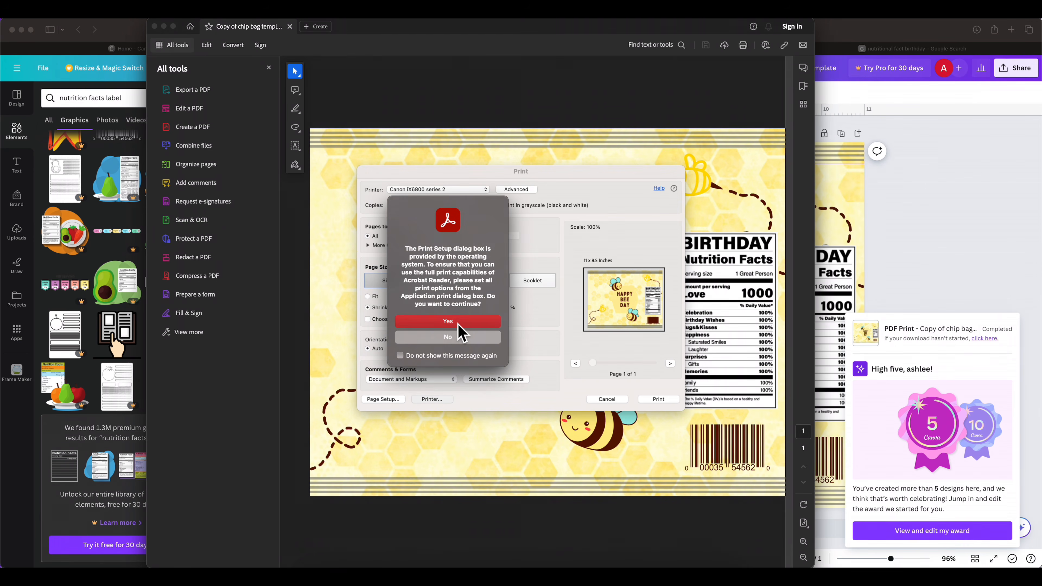
pyautogui.click(458, 331)
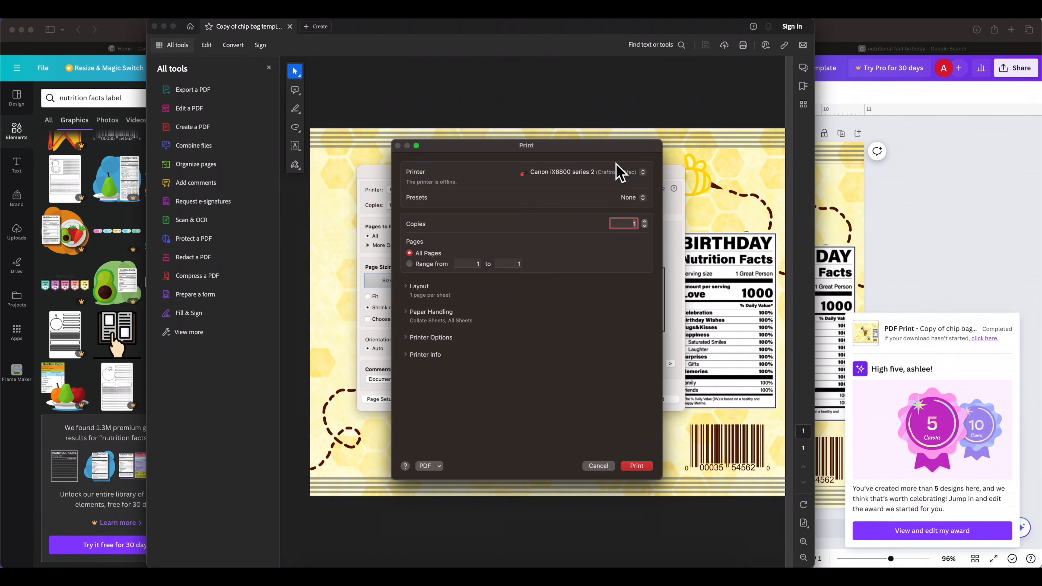
pyautogui.click(619, 173)
pyautogui.click(609, 162)
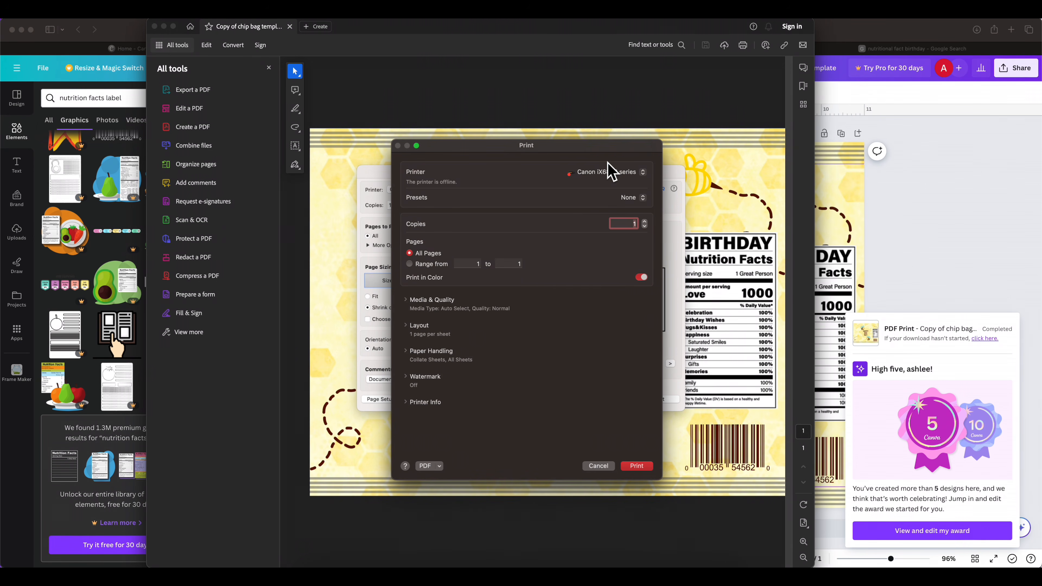
# Turn on Scale to Fit Paper Size in the paper handling options, keeping US Letter as the destination paper size
pyautogui.click(410, 352)
pyautogui.scroll(-3, 533, 367)
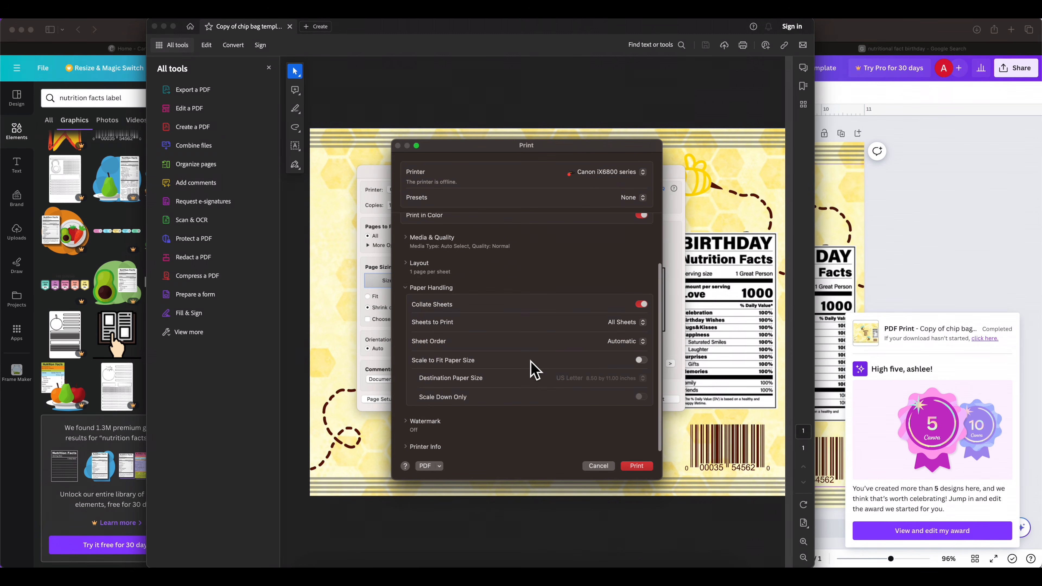
pyautogui.click(640, 361)
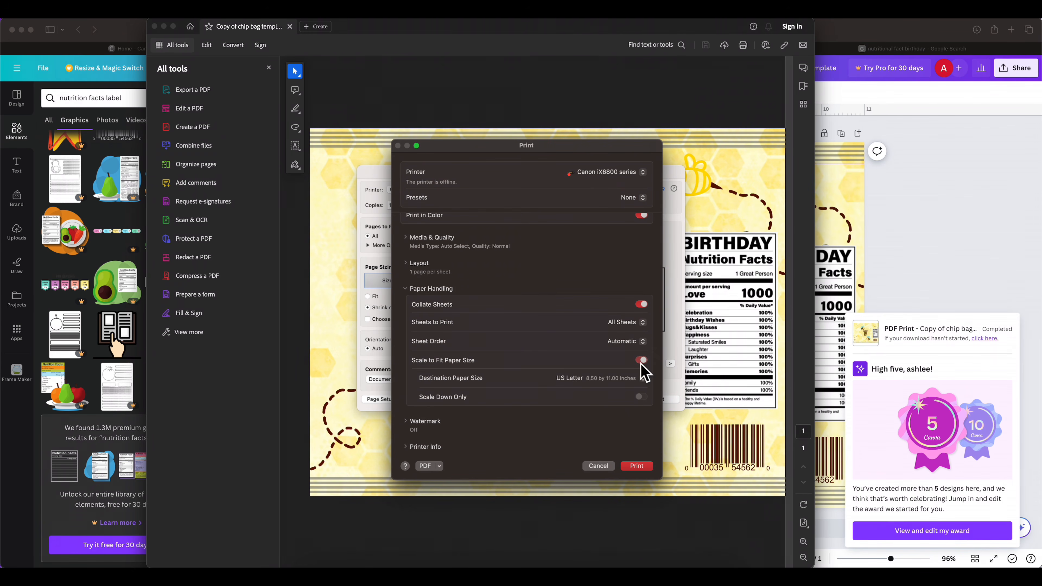
pyautogui.click(621, 379)
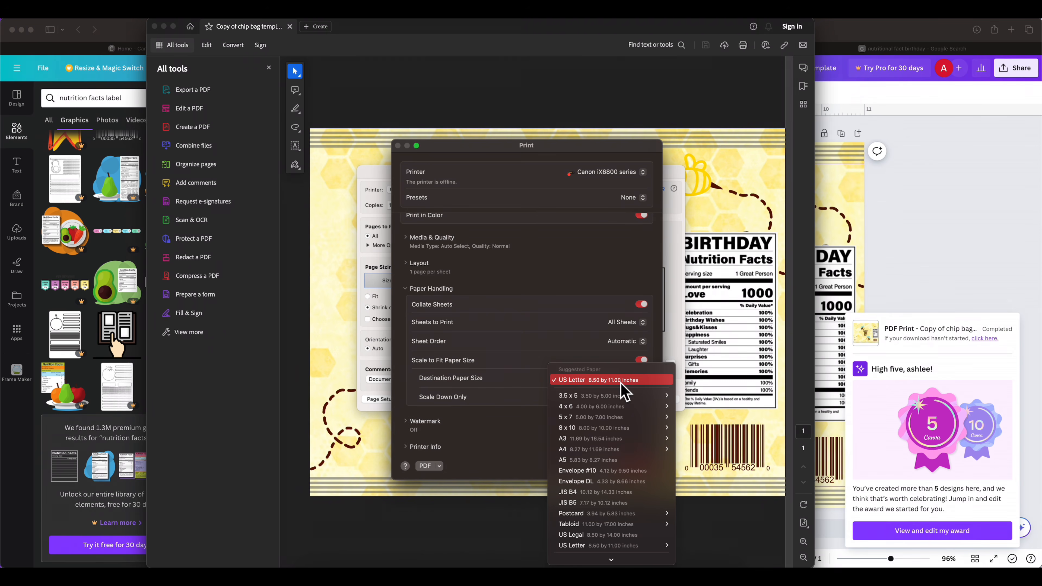
pyautogui.click(701, 511)
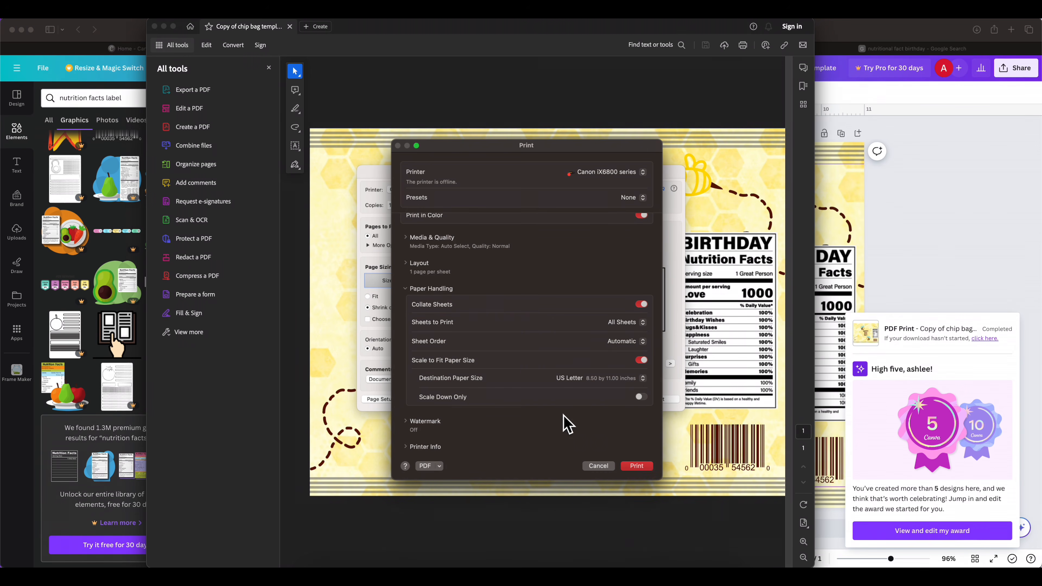